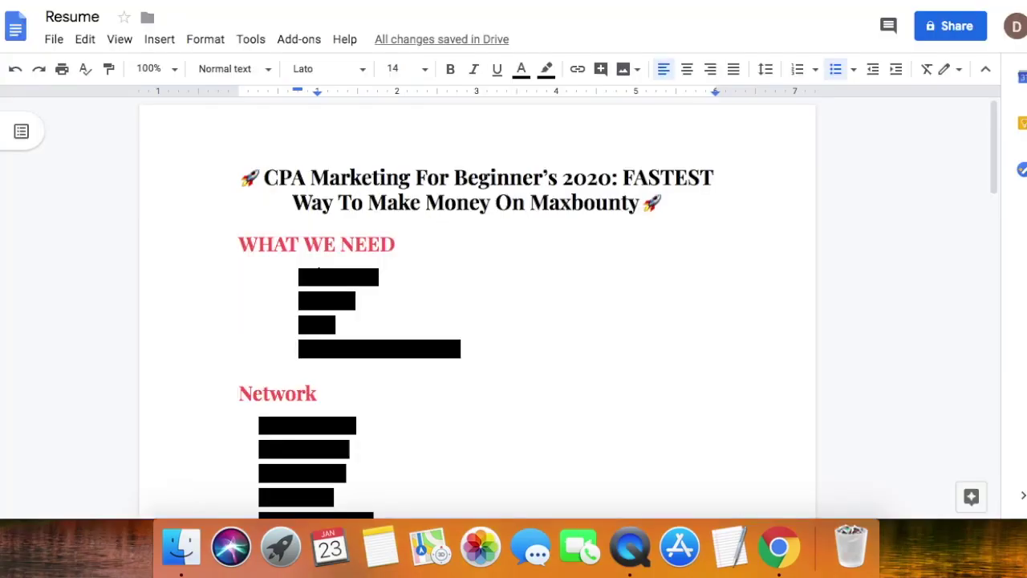
- Look over the outline document and the CPA Marketing Mastery course's module list, collapsing the Instagram Bot - Automation module
{"action": "scroll", "coordinate": [456, 187], "scroll_direction": "down", "scroll_amount": 10}
{"action": "scroll", "coordinate": [459, 191], "scroll_direction": "up", "scroll_amount": 8}
{"action": "scroll", "coordinate": [459, 191], "scroll_direction": "up", "scroll_amount": 2}
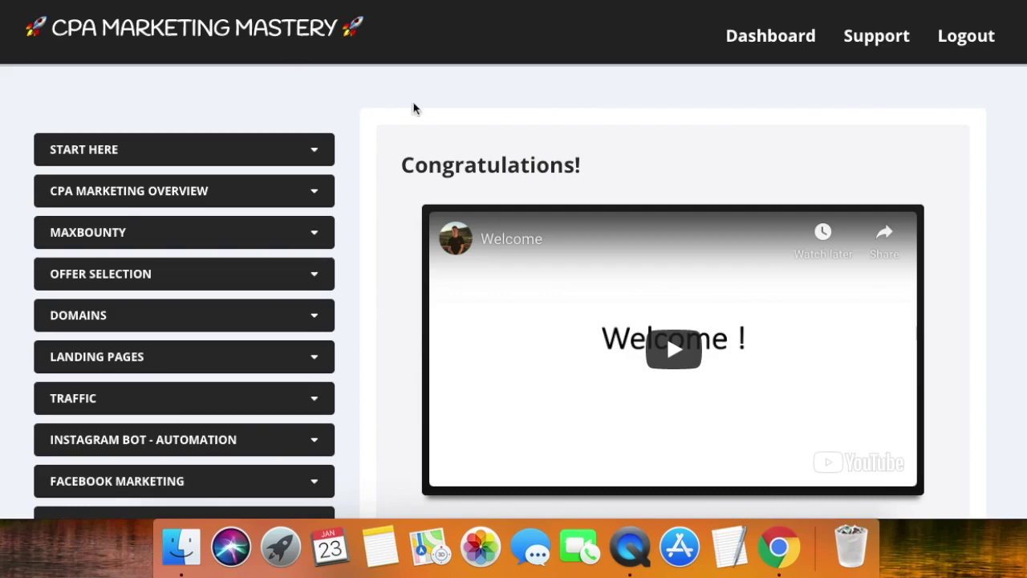
{"action": "scroll", "coordinate": [414, 108], "scroll_direction": "down", "scroll_amount": 1}
{"action": "scroll", "coordinate": [351, 131], "scroll_direction": "up", "scroll_amount": 1}
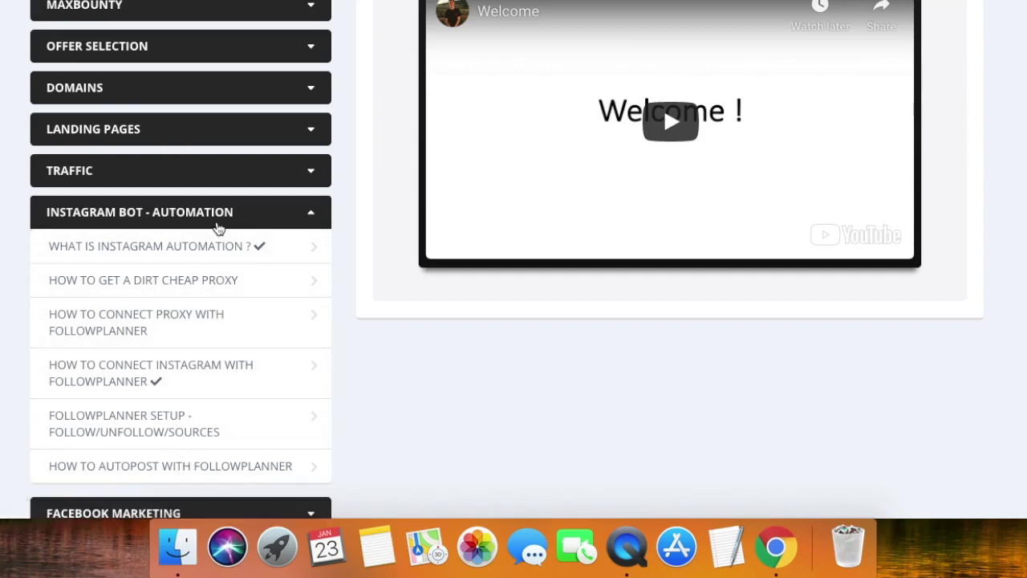
{"action": "left_click", "coordinate": [218, 213]}
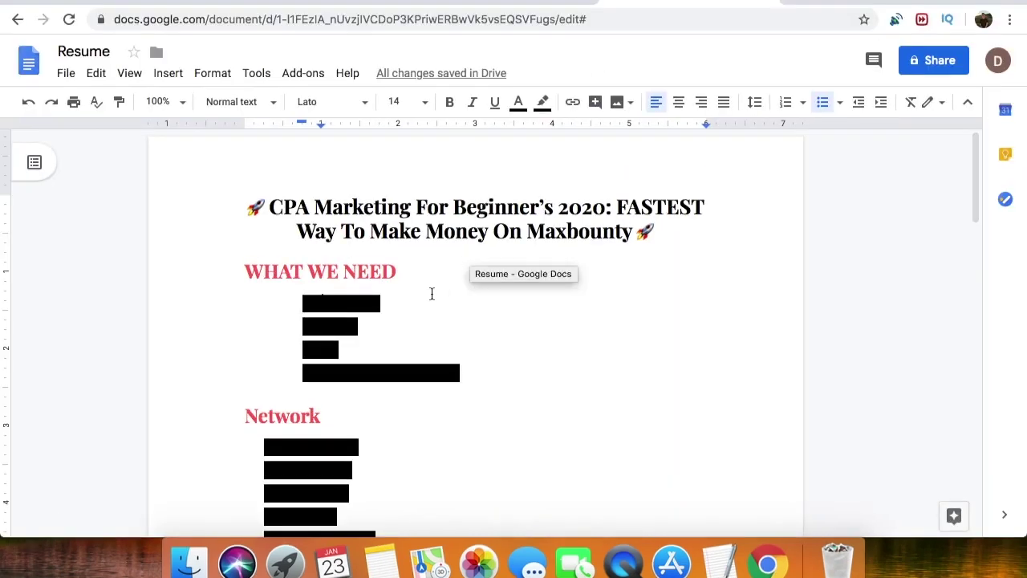
- Remove the black highlight from the four list items under the WHAT WE NEED heading
{"action": "left_click_drag", "start_coordinate": [271, 207], "coordinate": [608, 207]}
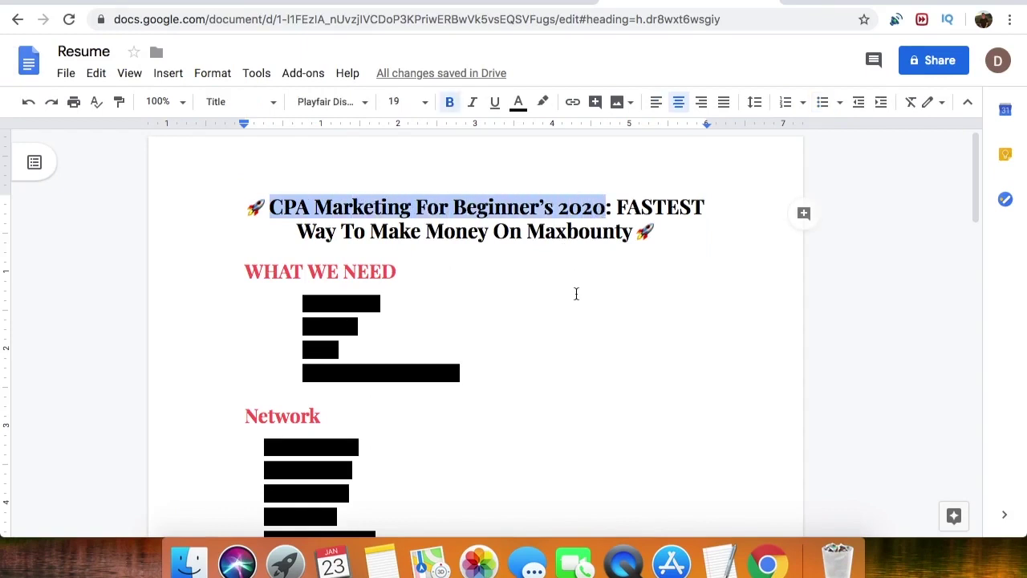
{"action": "left_click_drag", "start_coordinate": [464, 381], "coordinate": [321, 297]}
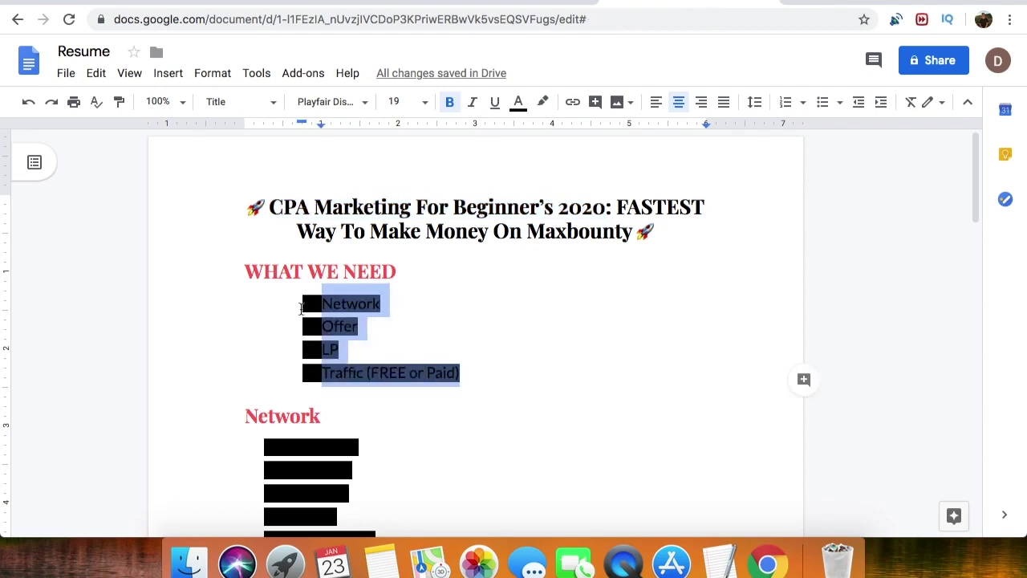
{"action": "left_click", "coordinate": [542, 101]}
{"action": "left_click", "coordinate": [552, 136]}
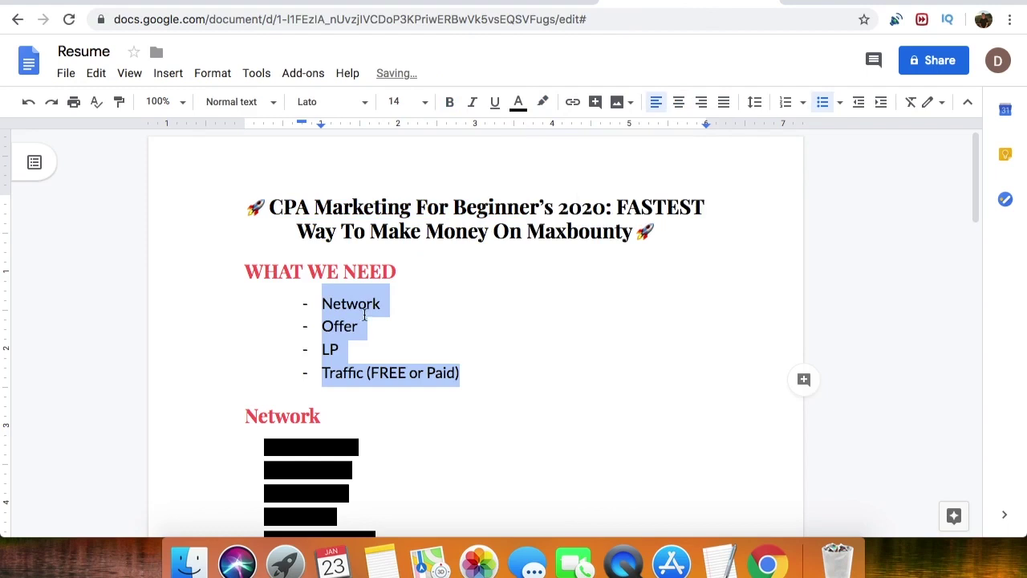
- Remove the black highlight from the first list item, Maxbounty, under the Network heading
{"action": "left_click", "coordinate": [339, 303]}
{"action": "left_click_drag", "start_coordinate": [333, 303], "coordinate": [380, 304]}
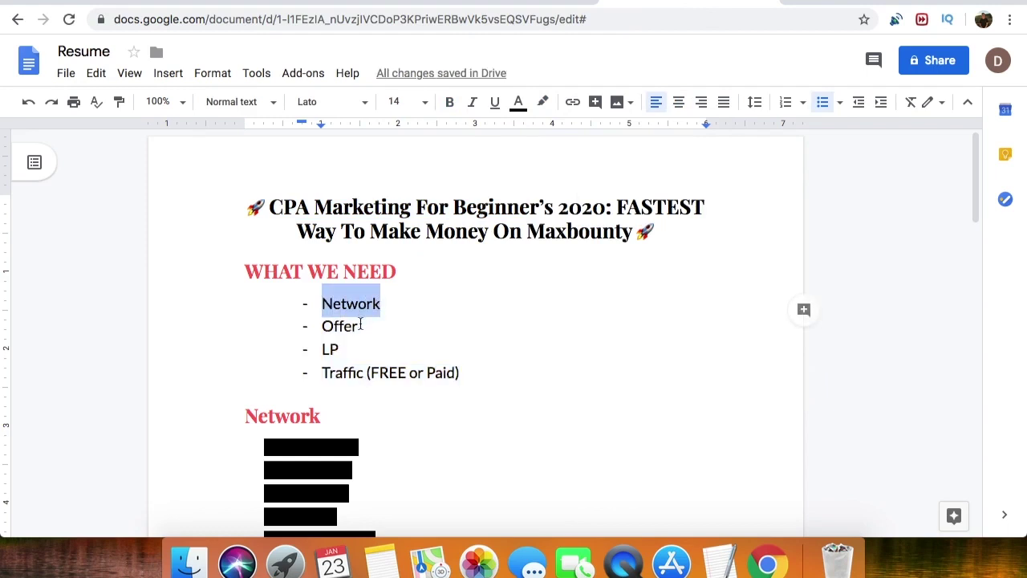
{"action": "scroll", "coordinate": [224, 399], "scroll_direction": "down", "scroll_amount": 3}
{"action": "scroll", "coordinate": [294, 344], "scroll_direction": "up", "scroll_amount": 2}
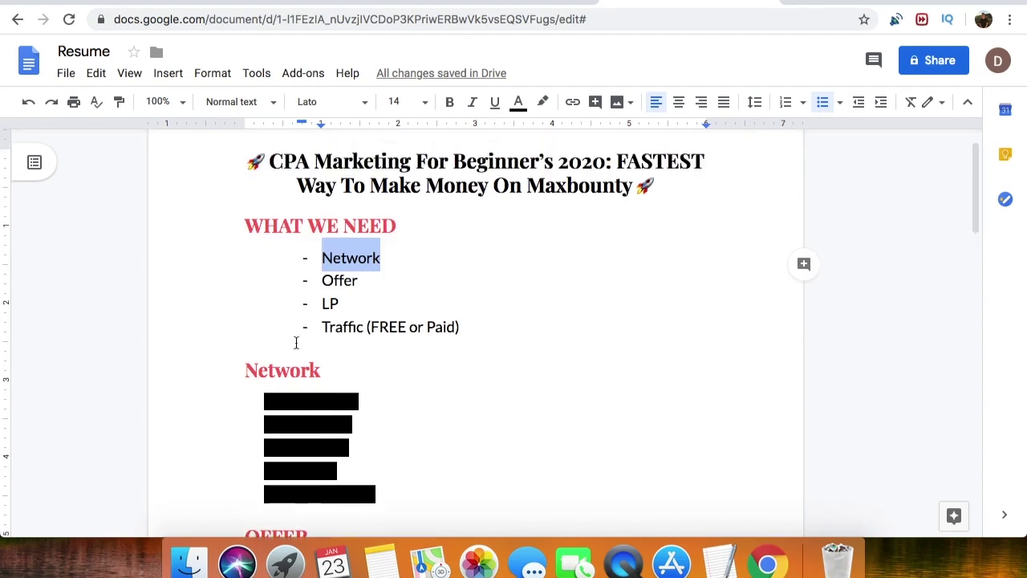
{"action": "scroll", "coordinate": [296, 342], "scroll_direction": "down", "scroll_amount": 1}
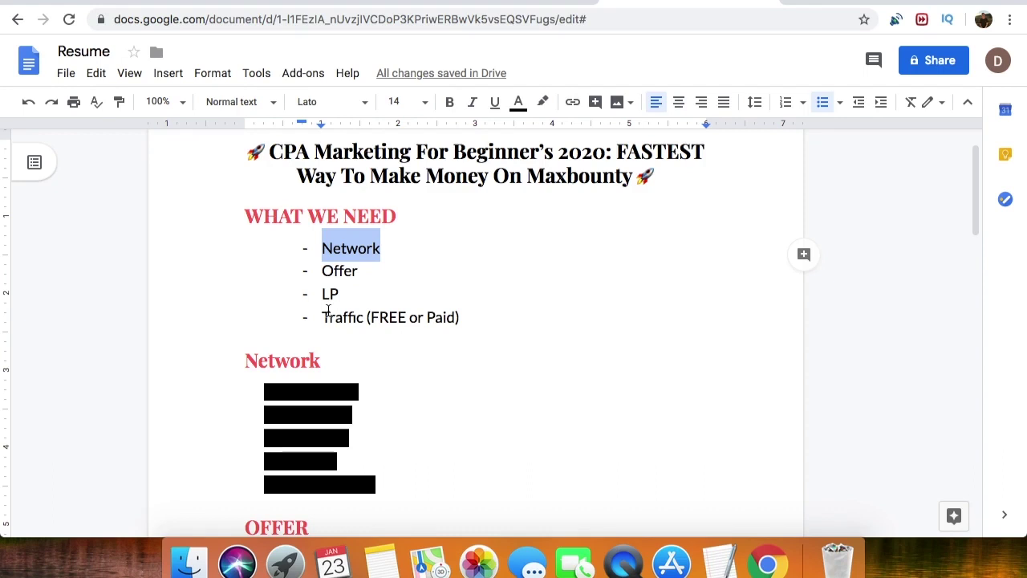
{"action": "scroll", "coordinate": [397, 325], "scroll_direction": "down", "scroll_amount": 1}
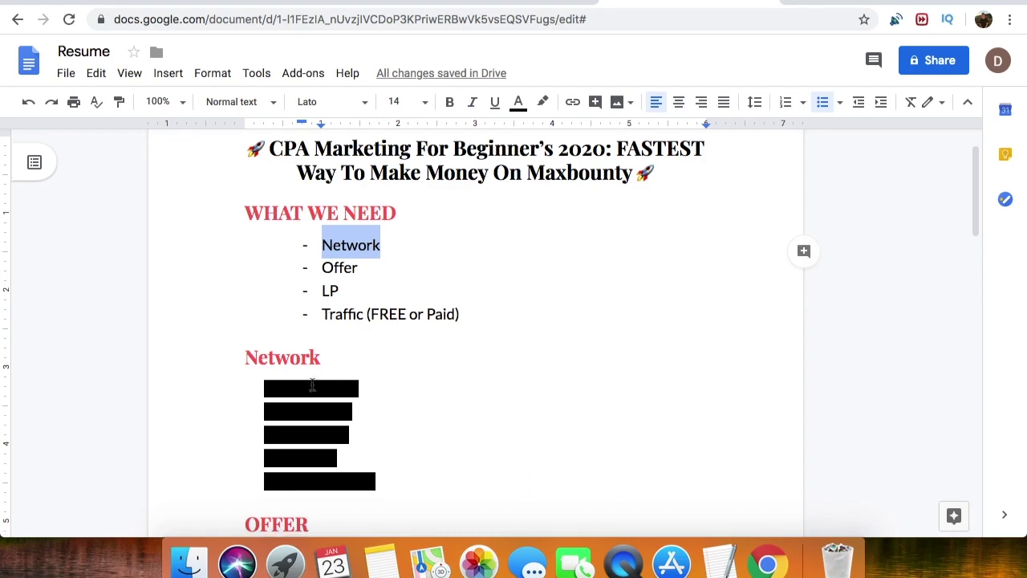
{"action": "left_click_drag", "start_coordinate": [362, 388], "coordinate": [276, 389]}
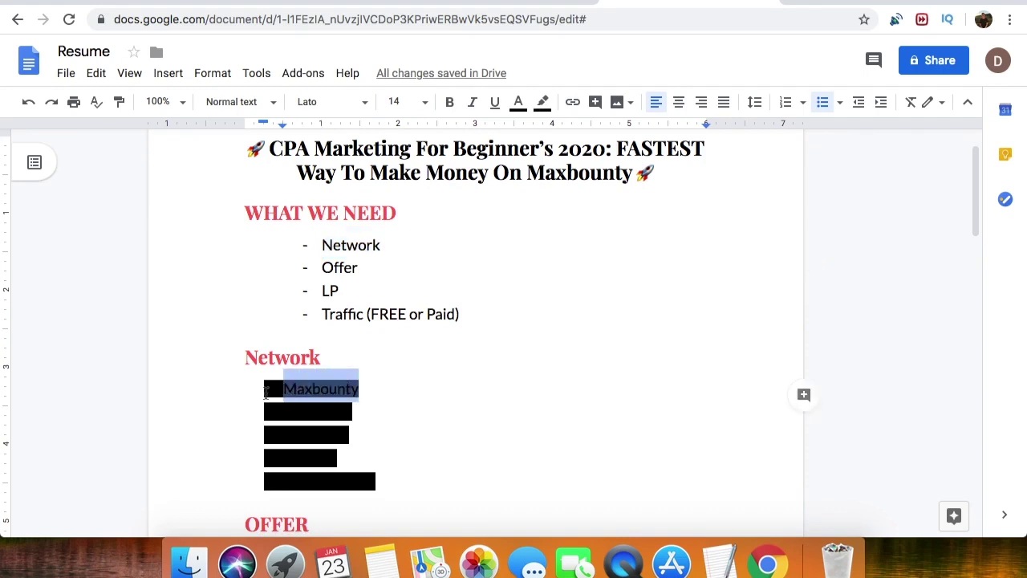
{"action": "left_click", "coordinate": [544, 103]}
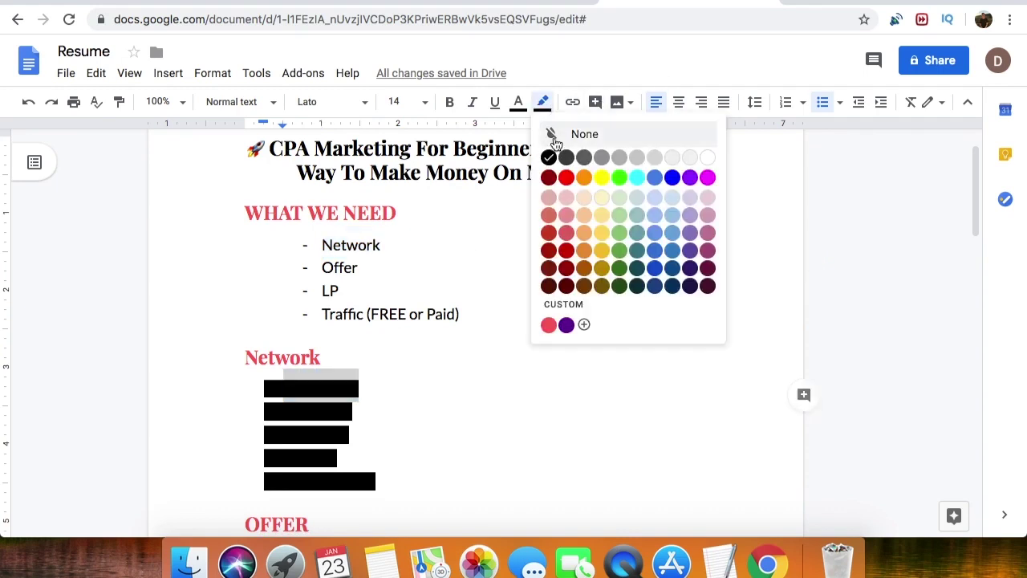
{"action": "left_click", "coordinate": [557, 197]}
- Remove the black highlight from the four remaining items below Maxbounty in the Network list
{"action": "left_click_drag", "start_coordinate": [382, 482], "coordinate": [267, 411]}
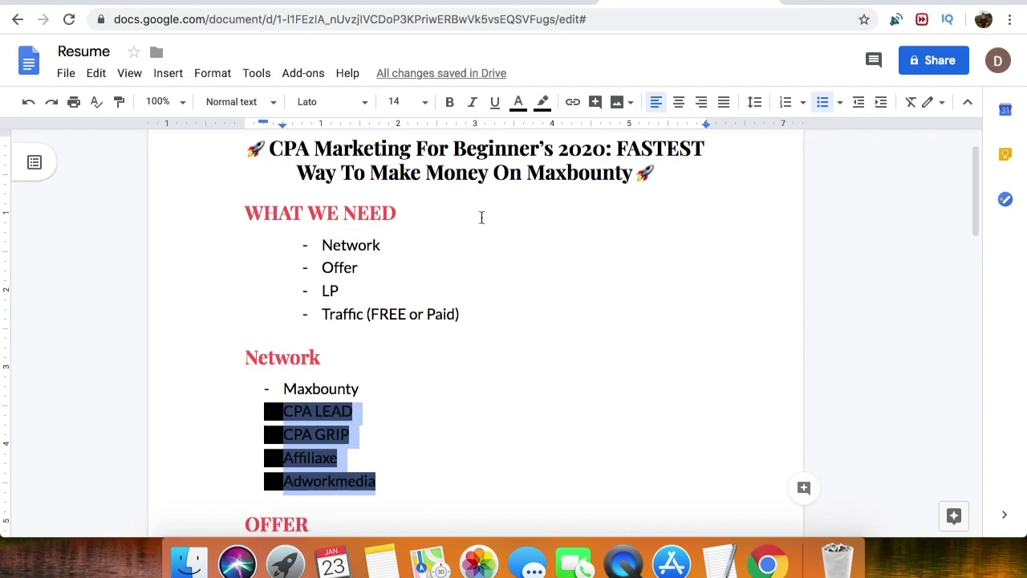
{"action": "left_click", "coordinate": [542, 104]}
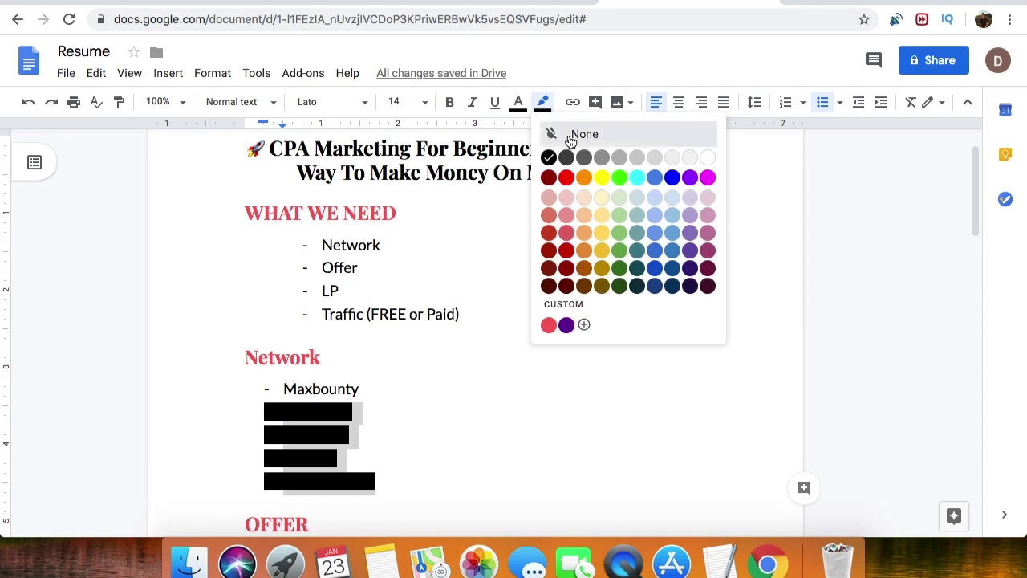
{"action": "left_click", "coordinate": [571, 142]}
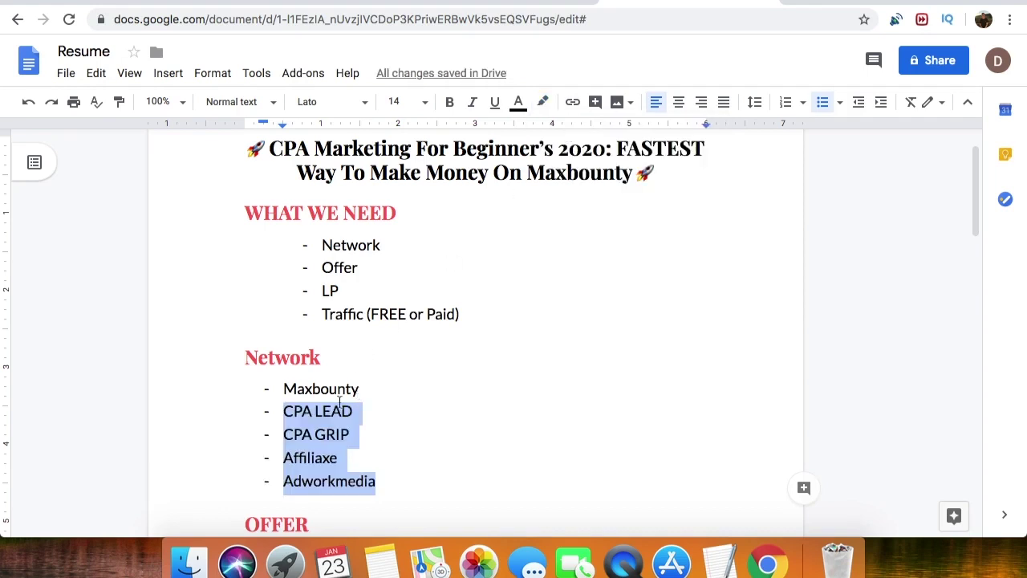
- Go through CPA LEAD, CPA GRIP, Affiliaxe and Adworkmedia in the Network list by selecting the names
{"action": "left_click", "coordinate": [301, 413]}
{"action": "left_click_drag", "start_coordinate": [285, 413], "coordinate": [351, 410]}
{"action": "left_click_drag", "start_coordinate": [286, 435], "coordinate": [347, 438]}
{"action": "left_click_drag", "start_coordinate": [285, 458], "coordinate": [338, 462]}
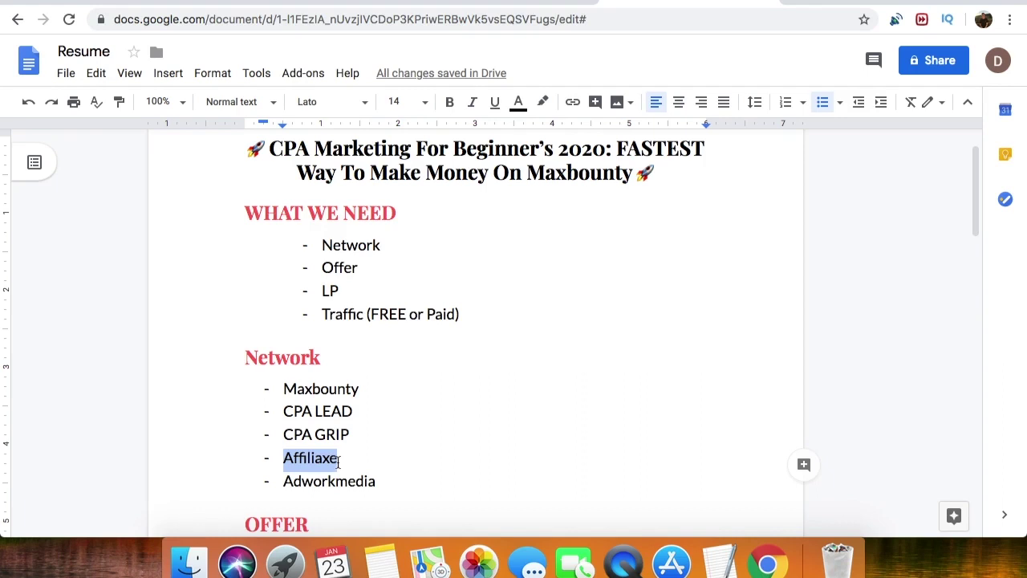
{"action": "scroll", "coordinate": [401, 367], "scroll_direction": "down", "scroll_amount": 2}
{"action": "left_click_drag", "start_coordinate": [375, 397], "coordinate": [293, 395]}
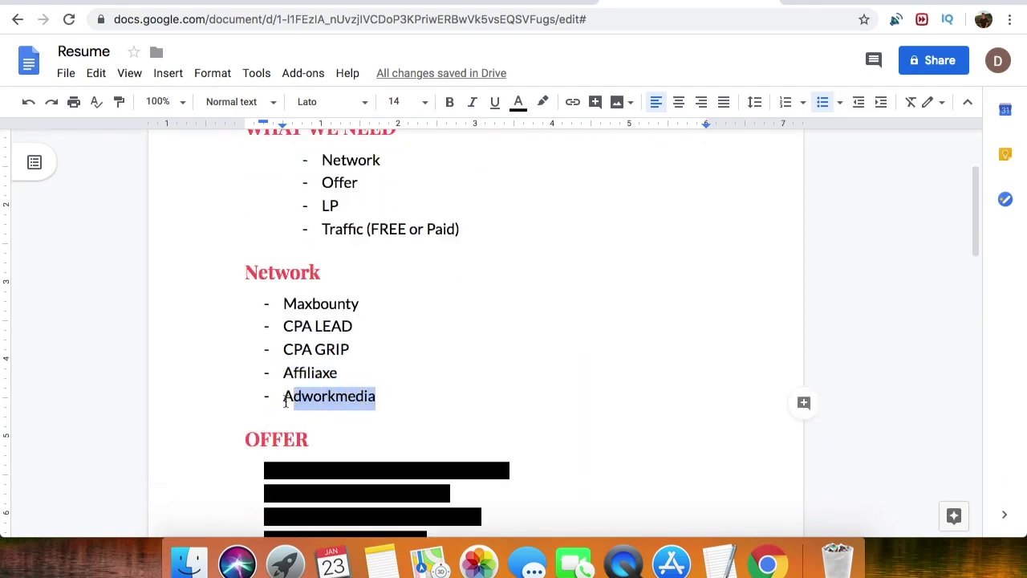
{"action": "scroll", "coordinate": [285, 401], "scroll_direction": "down", "scroll_amount": 1}
{"action": "left_click", "coordinate": [367, 380]}
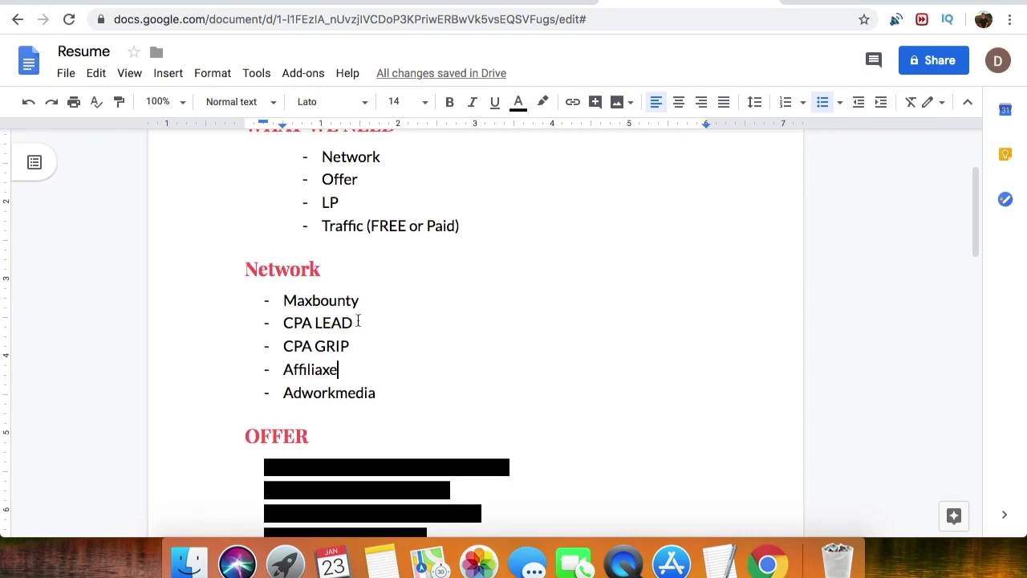
{"action": "left_click_drag", "start_coordinate": [355, 322], "coordinate": [281, 324]}
{"action": "left_click_drag", "start_coordinate": [379, 392], "coordinate": [285, 329]}
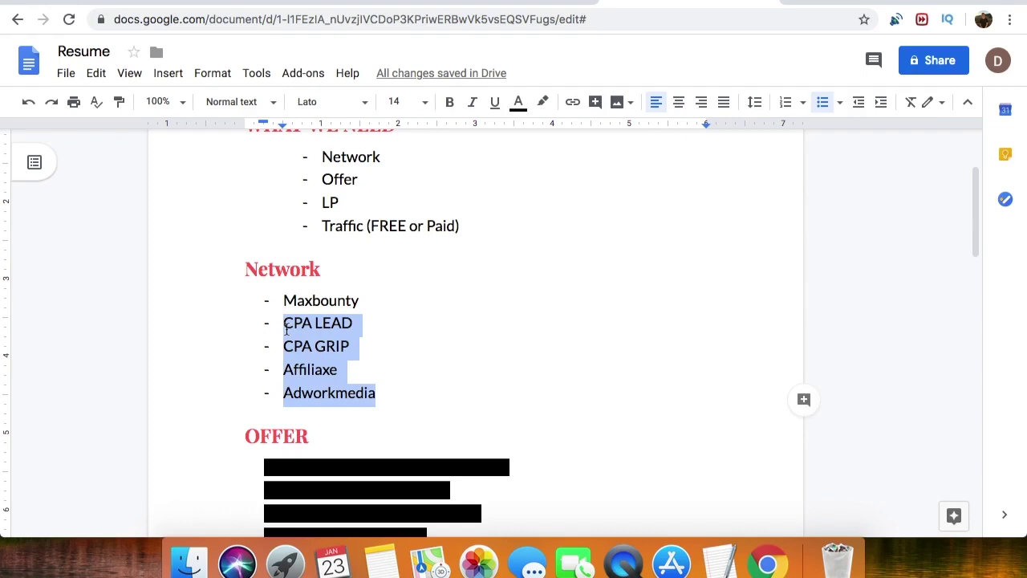
- Remove the black highlight from all five criteria under the OFFER heading
{"action": "scroll", "coordinate": [422, 305], "scroll_direction": "down", "scroll_amount": 1}
{"action": "scroll", "coordinate": [401, 311], "scroll_direction": "up", "scroll_amount": 3}
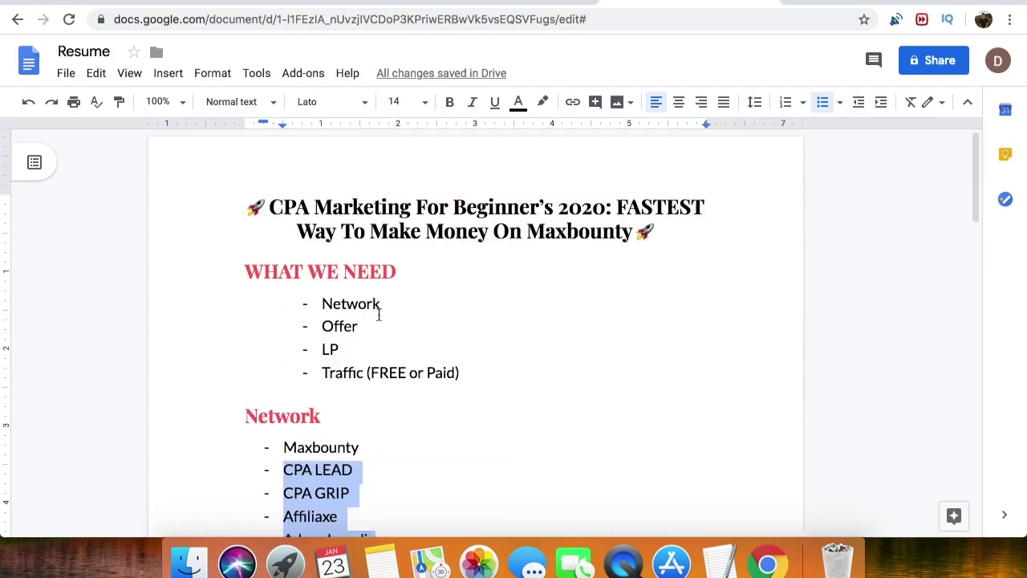
{"action": "left_click_drag", "start_coordinate": [361, 333], "coordinate": [322, 329]}
{"action": "scroll", "coordinate": [334, 344], "scroll_direction": "down", "scroll_amount": 4}
{"action": "left_click_drag", "start_coordinate": [385, 426], "coordinate": [273, 343]}
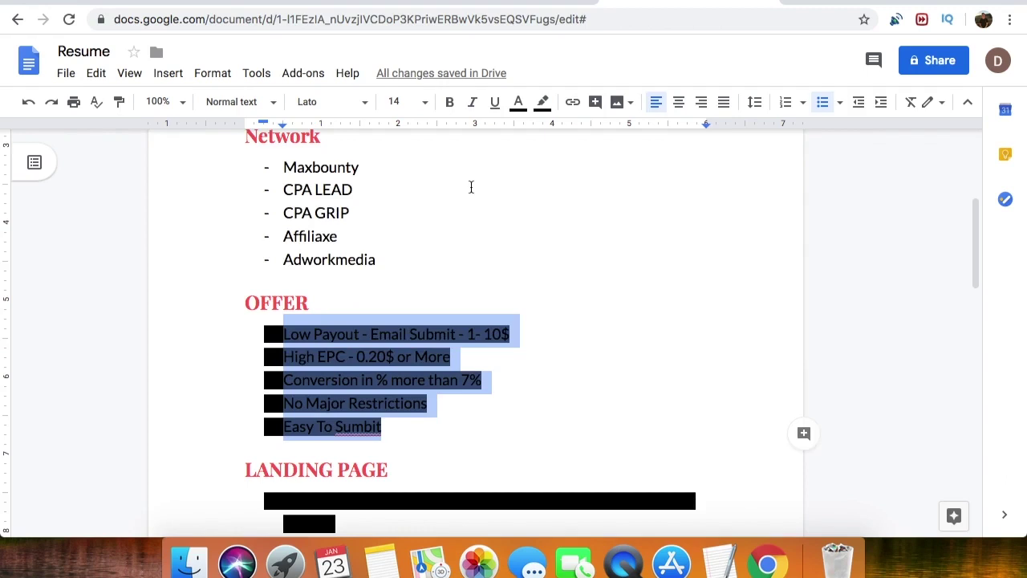
{"action": "left_click", "coordinate": [543, 102]}
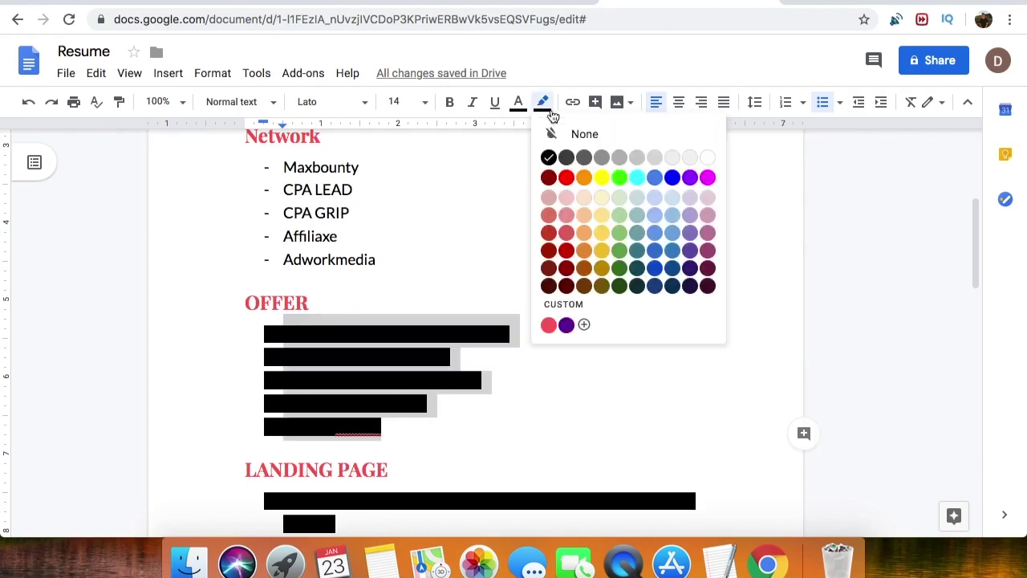
{"action": "left_click", "coordinate": [552, 136]}
{"action": "left_click", "coordinate": [303, 334]}
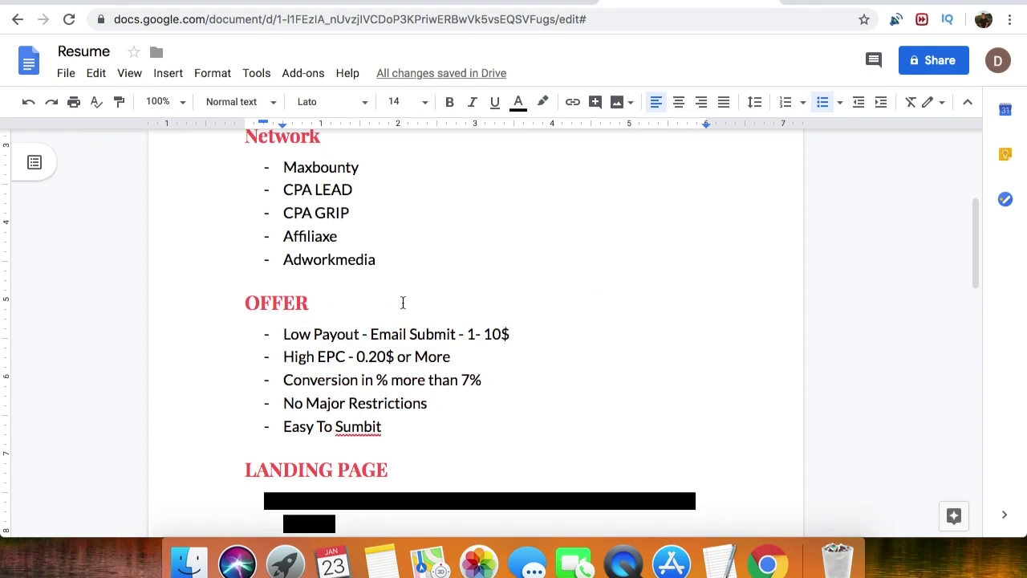
- Review the low payout criterion under OFFER and select its 1- 10$ range
{"action": "scroll", "coordinate": [401, 300], "scroll_direction": "up", "scroll_amount": 5}
{"action": "scroll", "coordinate": [351, 291], "scroll_direction": "down", "scroll_amount": 5}
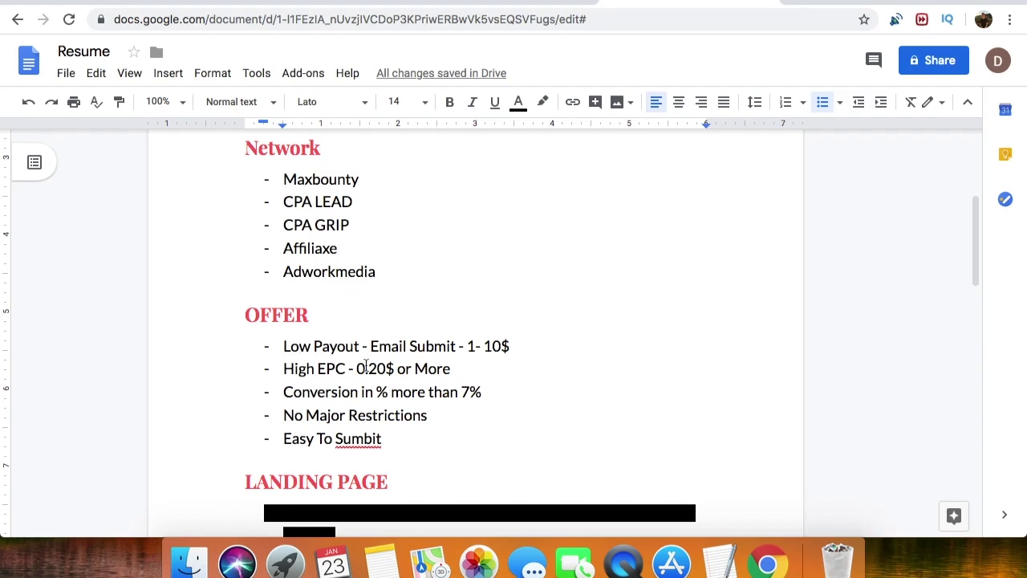
{"action": "left_click_drag", "start_coordinate": [468, 346], "coordinate": [518, 360]}
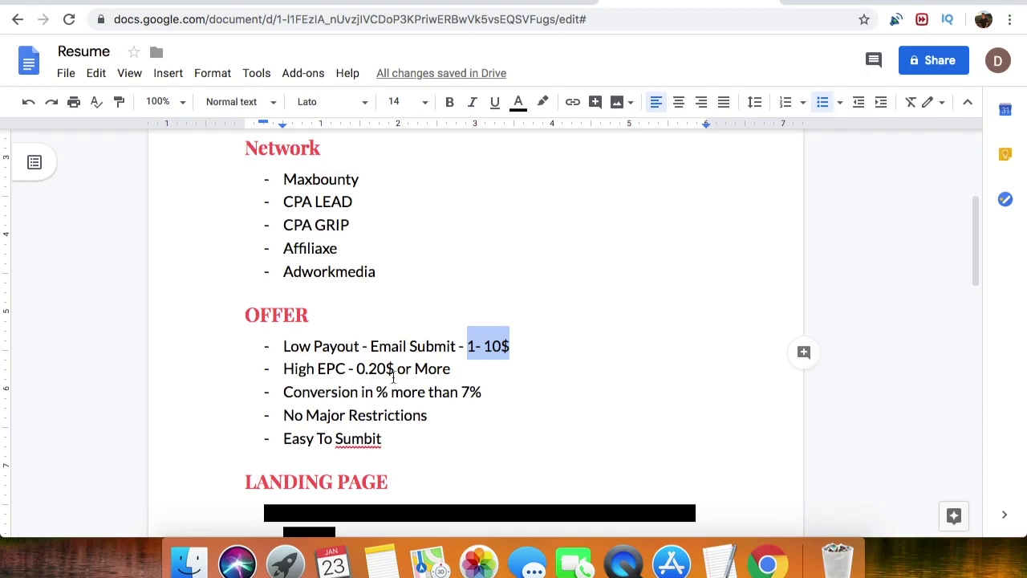
- Switch to the MaxBounty dashboard and open the Coke vs. Pepsi - Email Submit campaign from the trending campaigns
{"action": "left_click", "coordinate": [522, 1]}
{"action": "left_click", "coordinate": [464, 345]}
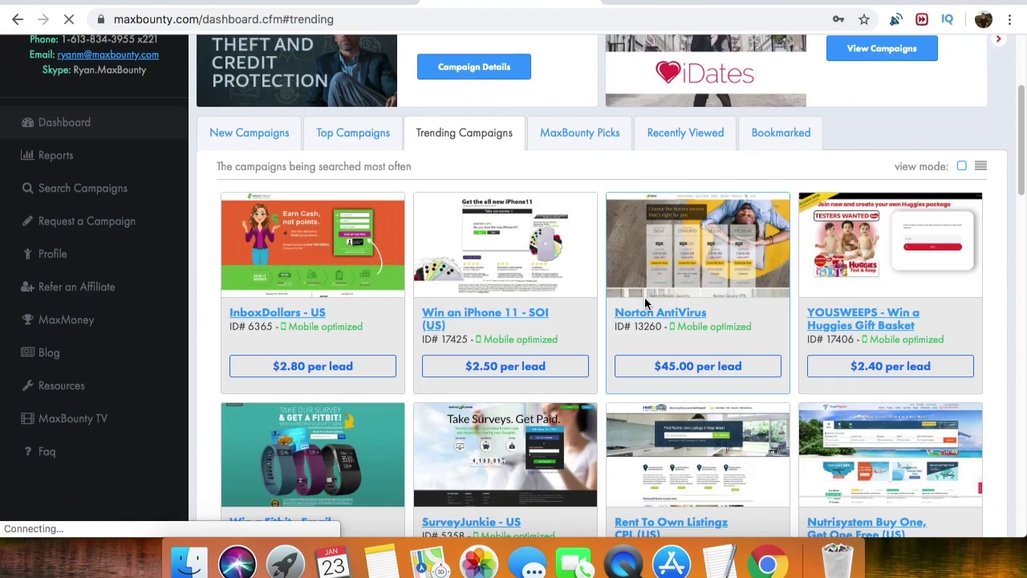
{"action": "scroll", "coordinate": [646, 303], "scroll_direction": "down", "scroll_amount": 5}
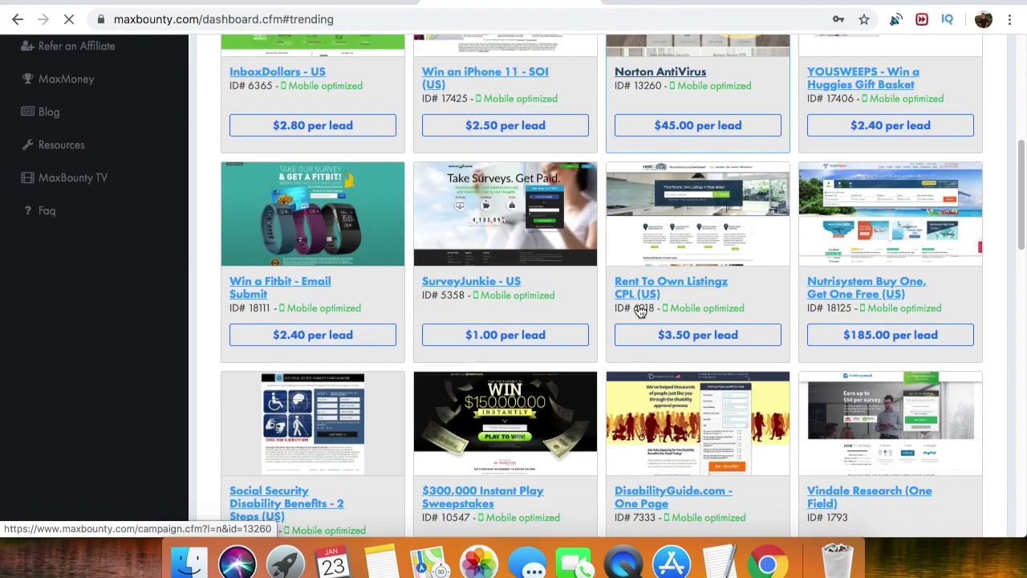
{"action": "scroll", "coordinate": [640, 312], "scroll_direction": "down", "scroll_amount": 5}
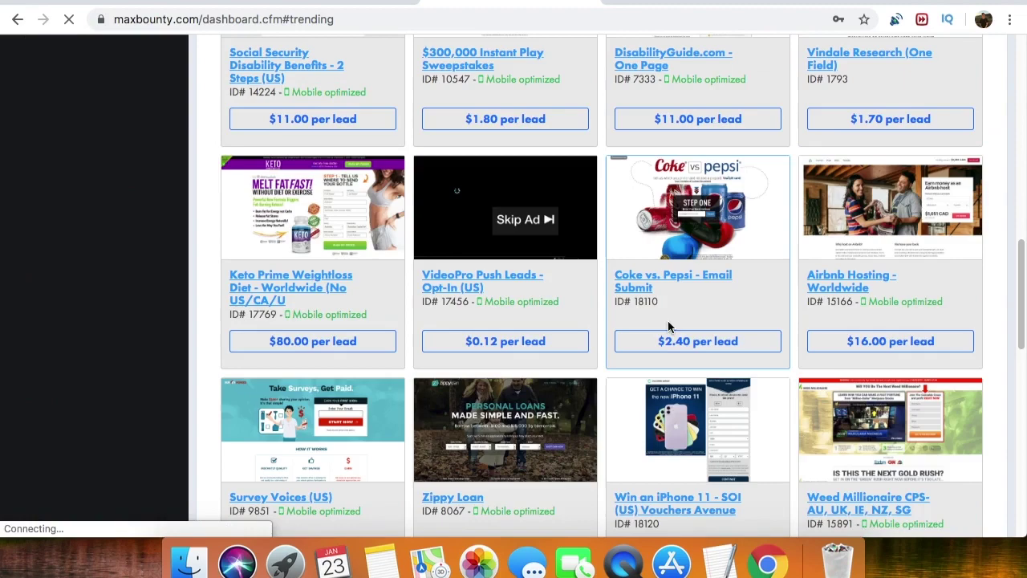
{"action": "left_click", "coordinate": [681, 287]}
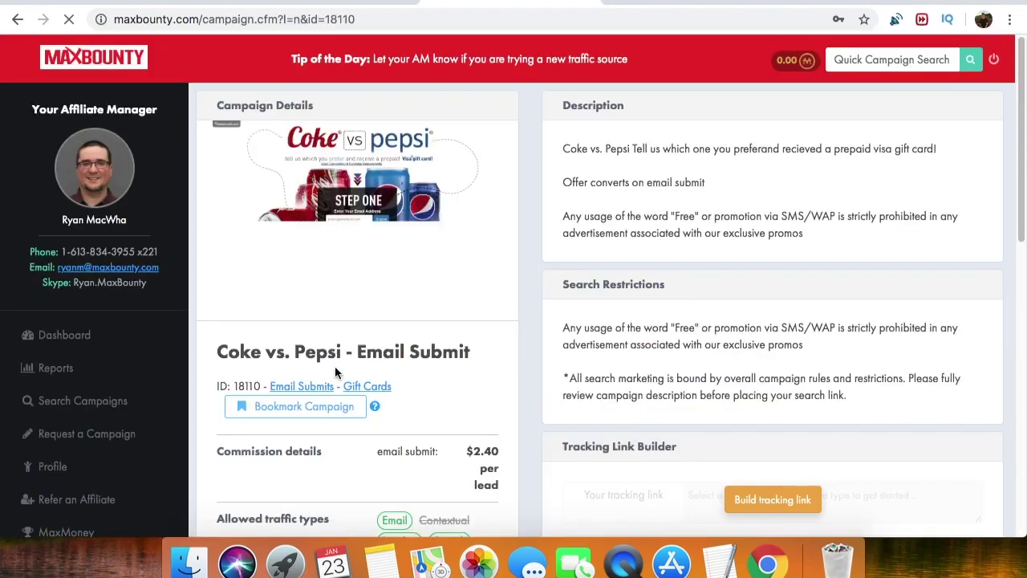
- Check the campaign's commission per lead and copy its Network EPC figure without the dollar sign
{"action": "scroll", "coordinate": [434, 361], "scroll_direction": "down", "scroll_amount": 5}
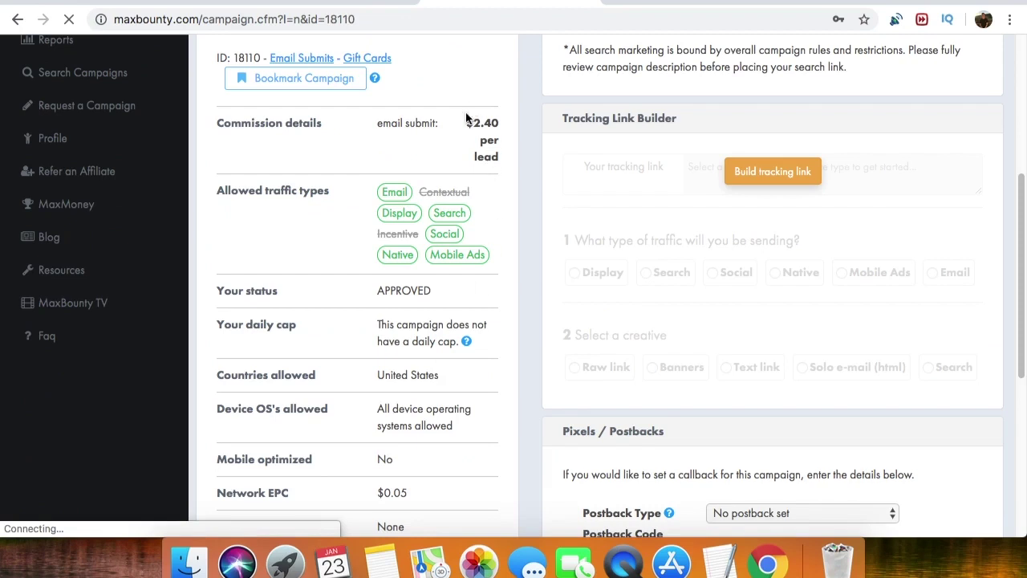
{"action": "left_click_drag", "start_coordinate": [472, 122], "coordinate": [500, 159]}
{"action": "scroll", "coordinate": [498, 211], "scroll_direction": "down", "scroll_amount": 2}
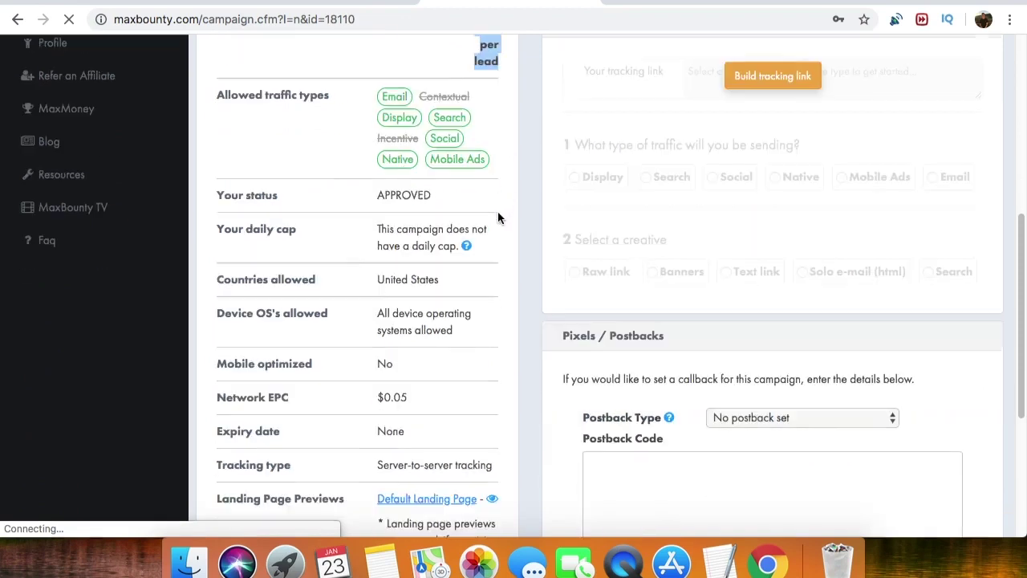
{"action": "left_click_drag", "start_coordinate": [409, 397], "coordinate": [385, 396]}
{"action": "key", "text": "ctrl+c"}
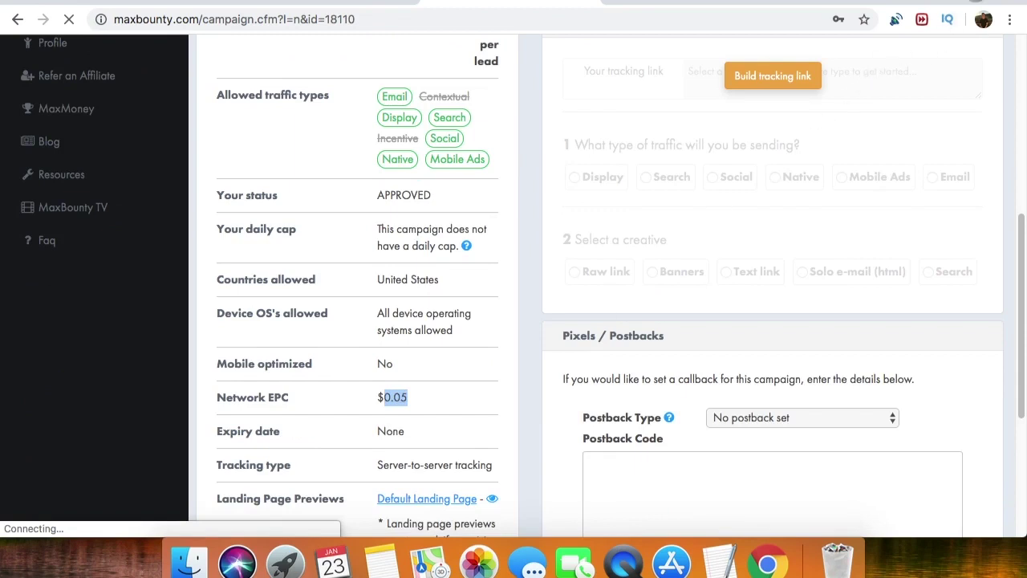
- Calculate 0.05/2.40 with a Google search in a new browser tab
{"action": "key", "text": "ctrl+t"}
{"action": "key", "text": "ctrl+v"}
{"action": "type", "text": "/2."}
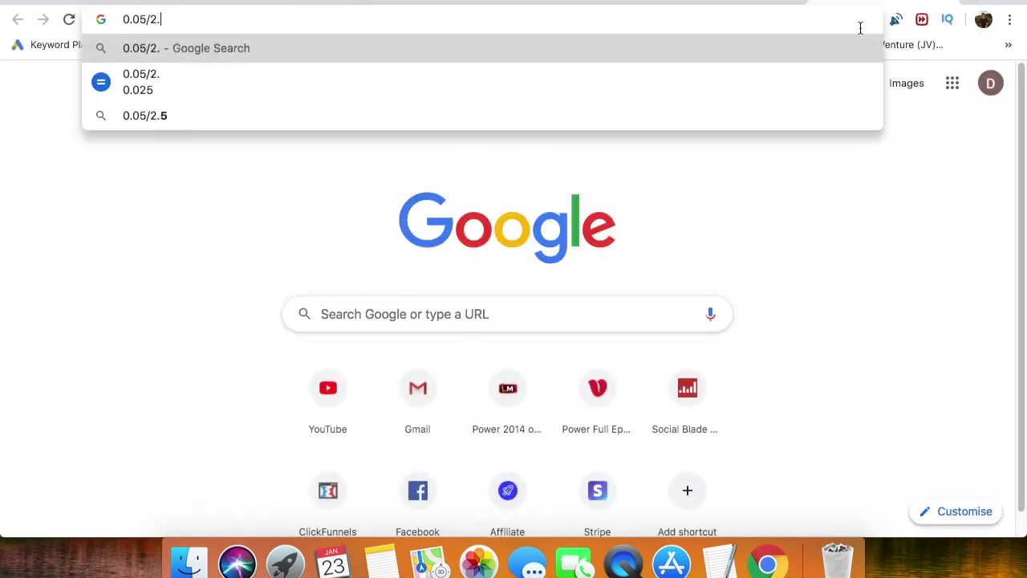
{"action": "type", "text": "40"}
{"action": "key", "text": "Return"}
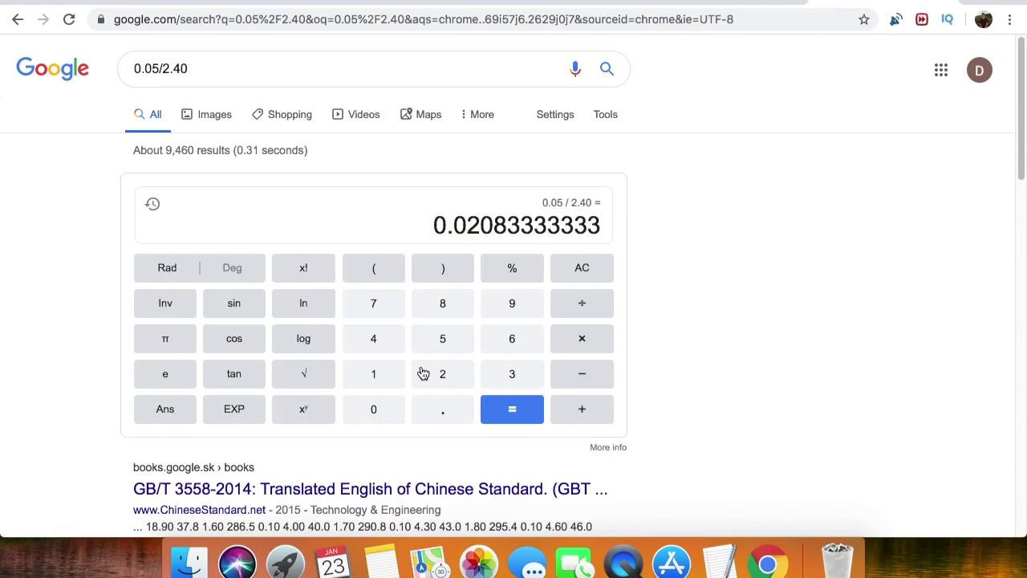
- Multiply the quotient of 0.05/2.40 by 100 in the search calculator to get the conversion rate as a percentage
{"action": "left_click", "coordinate": [576, 340]}
{"action": "left_click", "coordinate": [376, 375]}
{"action": "left_click", "coordinate": [374, 409]}
{"action": "left_click", "coordinate": [374, 409]}
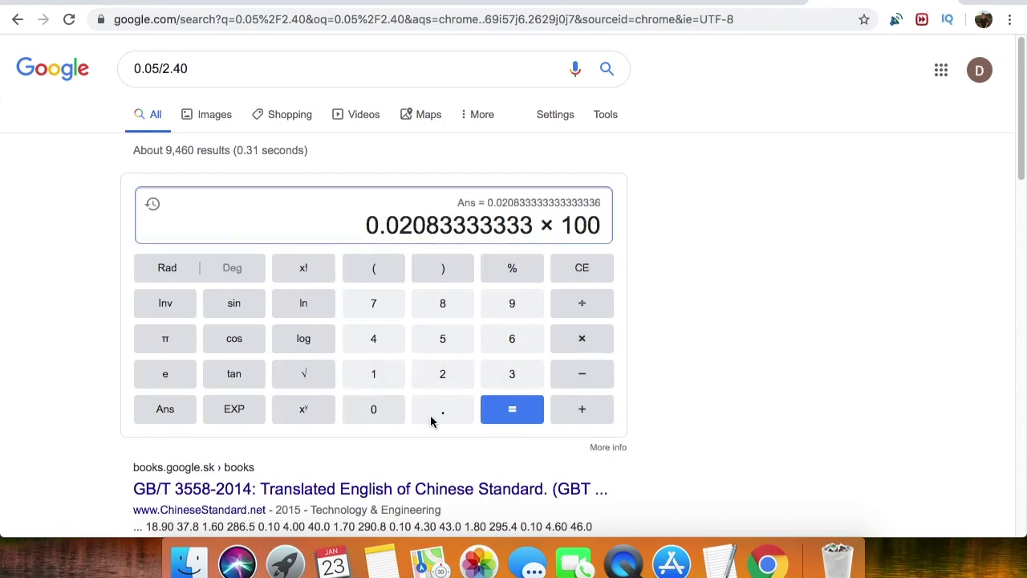
{"action": "left_click", "coordinate": [508, 416]}
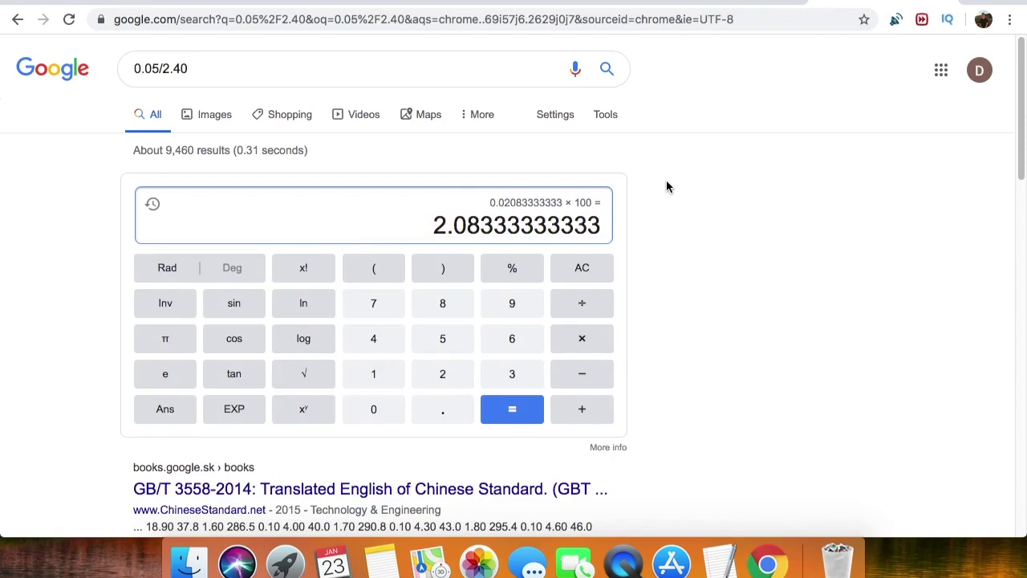
{"action": "left_click_drag", "start_coordinate": [433, 225], "coordinate": [450, 226]}
- Return to MaxBounty's trending campaigns and open Airbnb Hosting - Worldwide in a new browser tab
{"action": "left_click", "coordinate": [450, 5]}
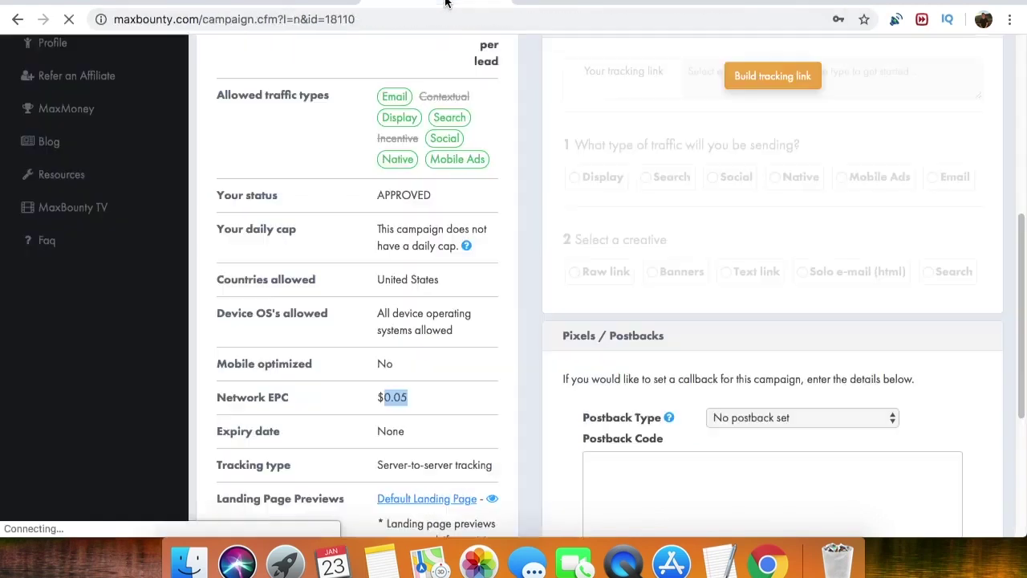
{"action": "left_click", "coordinate": [10, 28]}
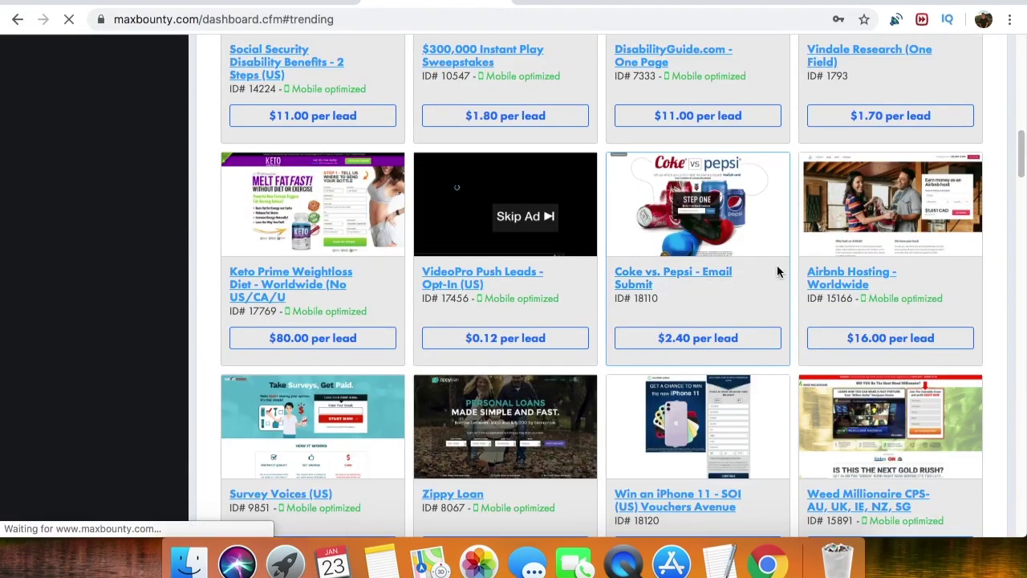
{"action": "scroll", "coordinate": [889, 287], "scroll_direction": "down", "scroll_amount": 1}
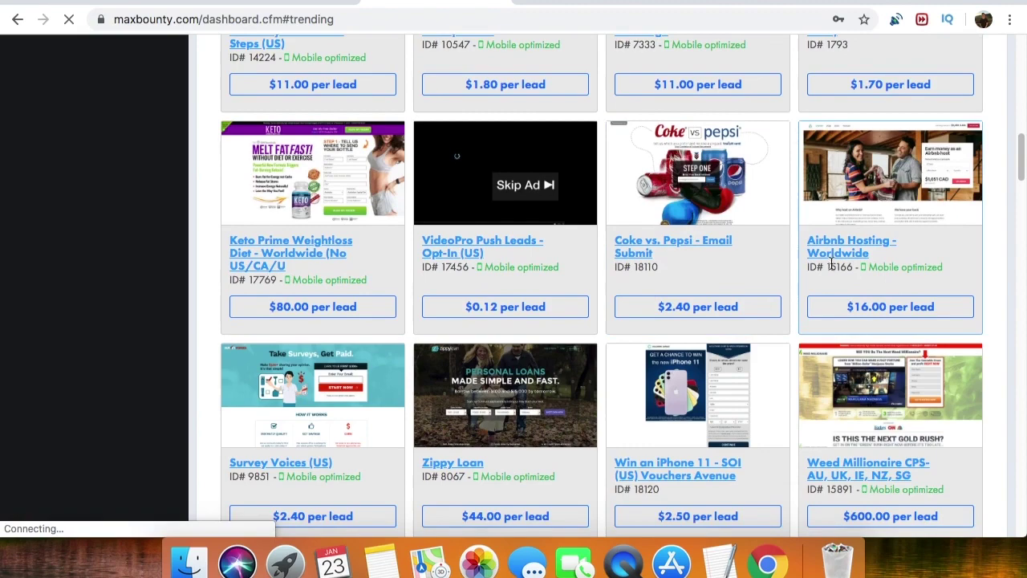
{"action": "right_click", "coordinate": [825, 246]}
{"action": "left_click", "coordinate": [802, 249]}
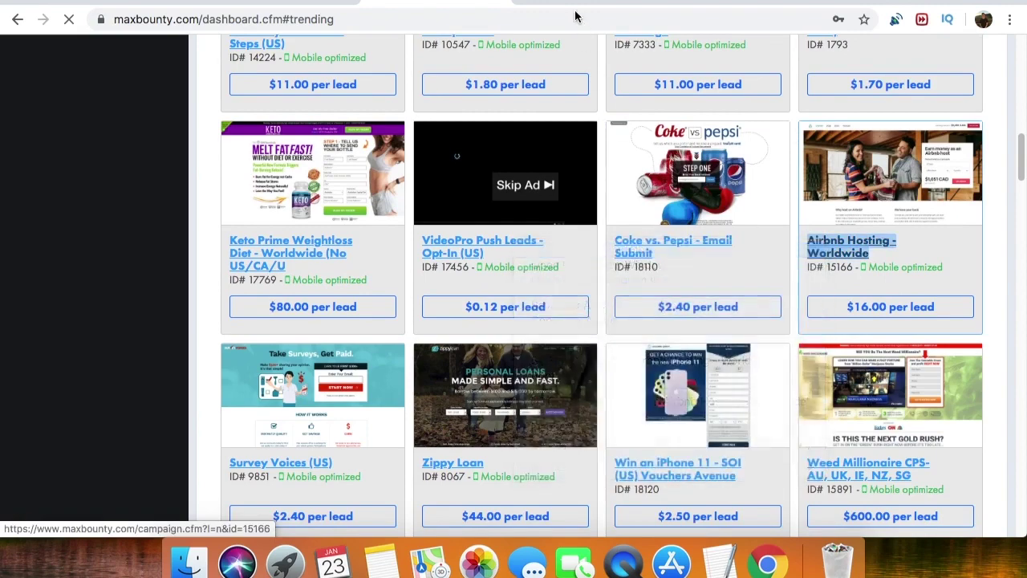
{"action": "left_click", "coordinate": [562, 5]}
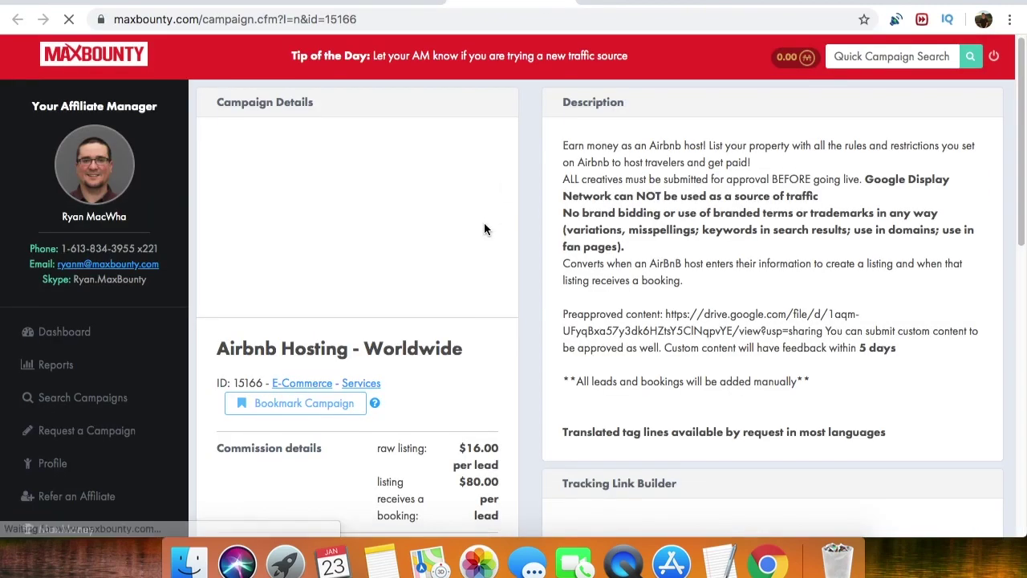
- Check the Airbnb campaign's commission details and copy its Network EPC figure without the dollar sign
{"action": "scroll", "coordinate": [459, 244], "scroll_direction": "down", "scroll_amount": 3}
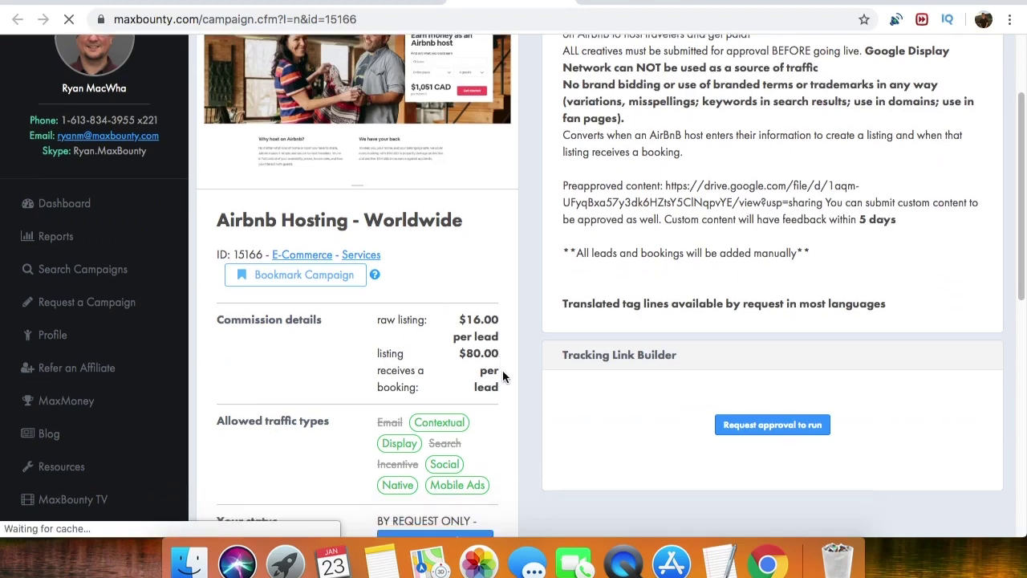
{"action": "scroll", "coordinate": [500, 373], "scroll_direction": "down", "scroll_amount": 5}
{"action": "scroll", "coordinate": [498, 373], "scroll_direction": "down", "scroll_amount": 1}
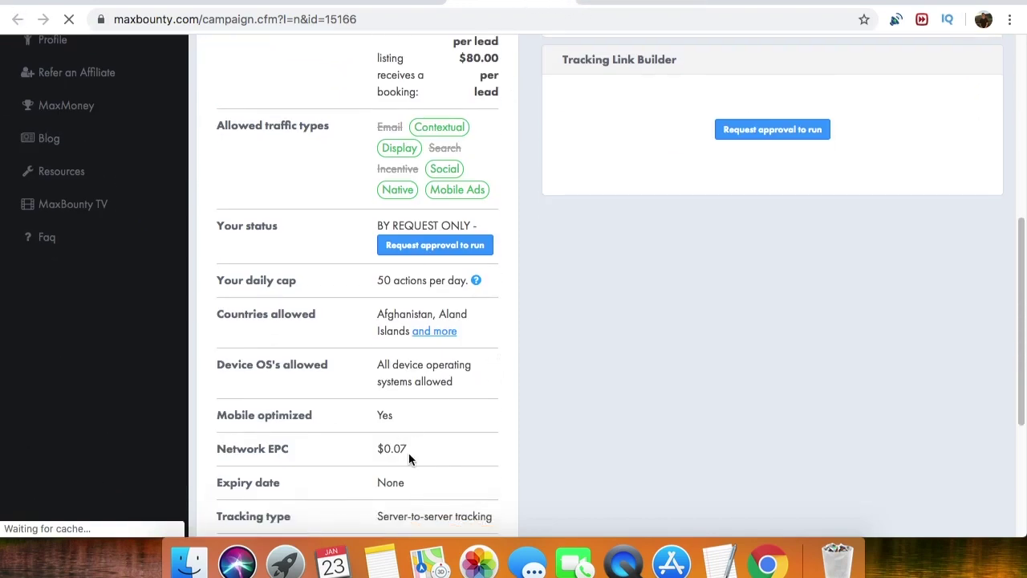
{"action": "left_click_drag", "start_coordinate": [408, 453], "coordinate": [383, 451]}
{"action": "key", "text": "super+c"}
- Calculate 0.07/16.00 with a Google search in a new browser tab
{"action": "key", "text": "super+t"}
{"action": "key", "text": "super+v"}
{"action": "type", "text": "/16."}
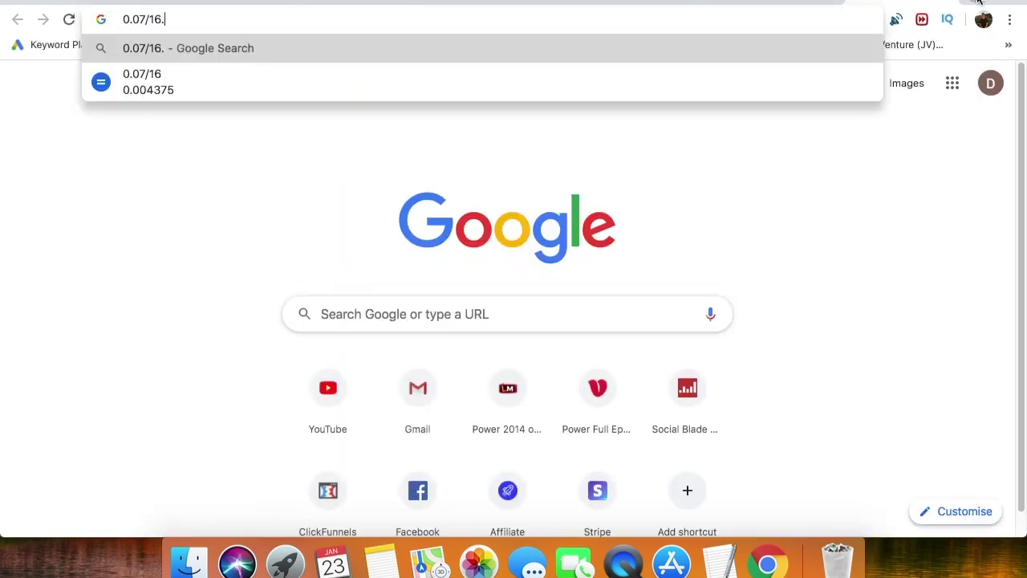
{"action": "type", "text": "00"}
{"action": "key", "text": "Return"}
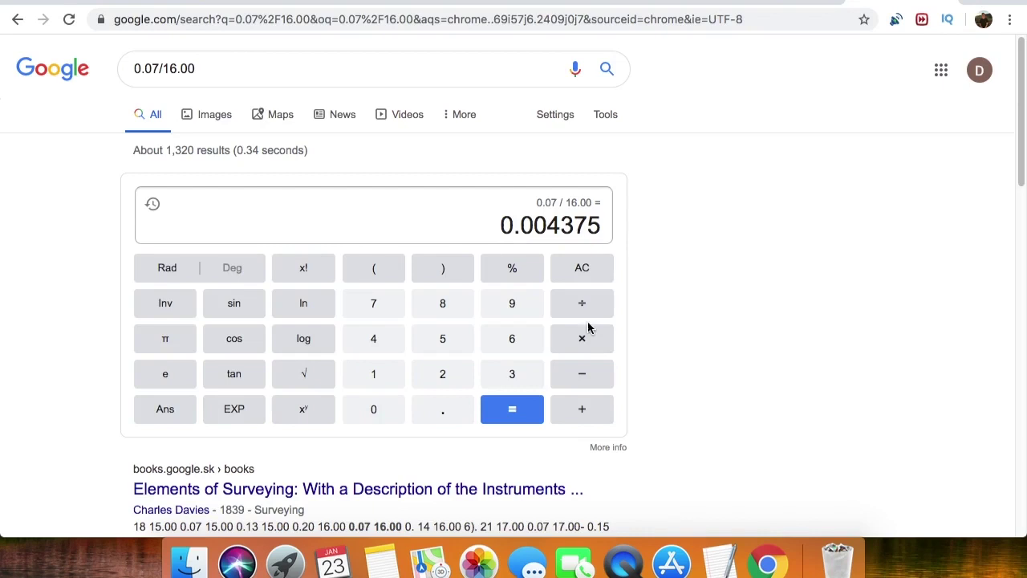
- Multiply the quotient of 0.07/16.00 by 100 in the search calculator
{"action": "left_click", "coordinate": [582, 338]}
{"action": "left_click", "coordinate": [373, 373]}
{"action": "left_click", "coordinate": [379, 409]}
{"action": "left_click", "coordinate": [379, 409]}
{"action": "left_click", "coordinate": [522, 411]}
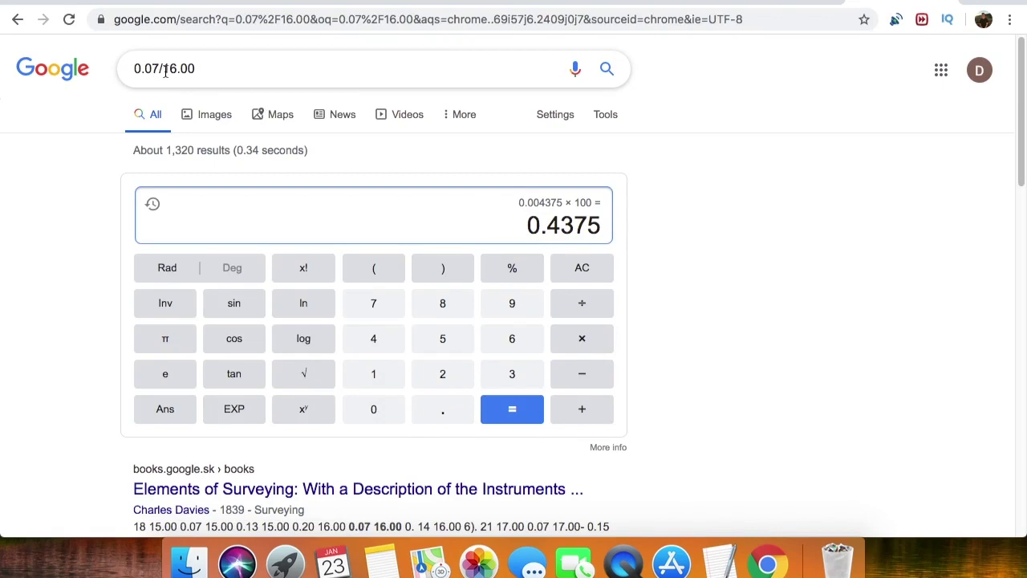
- Rerun the 0.07/16.00 search and multiply its quotient by 100 again for the conversion percentage
{"action": "left_click", "coordinate": [606, 69]}
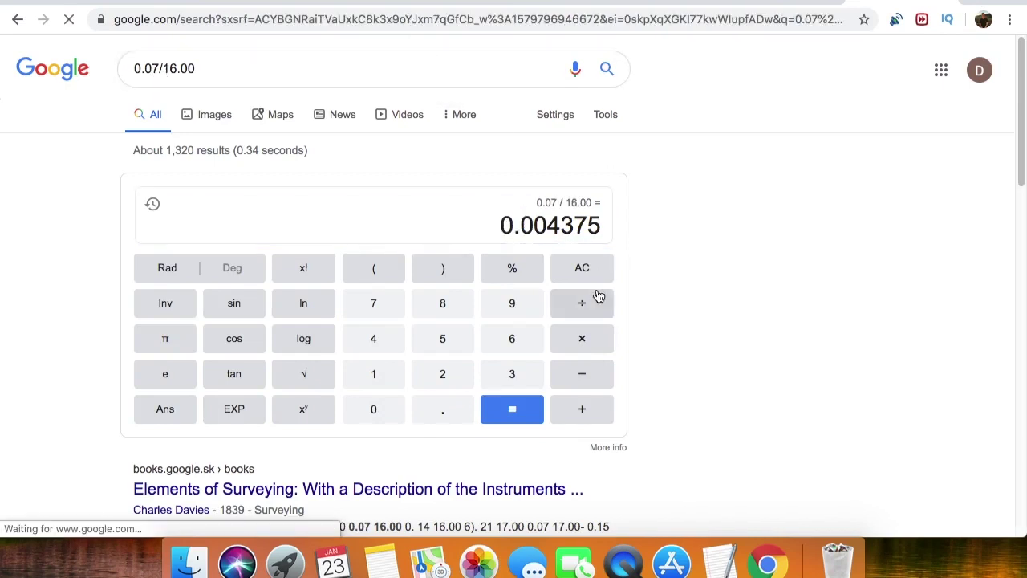
{"action": "left_click", "coordinate": [584, 347]}
{"action": "left_click", "coordinate": [392, 379]}
{"action": "left_click", "coordinate": [390, 418]}
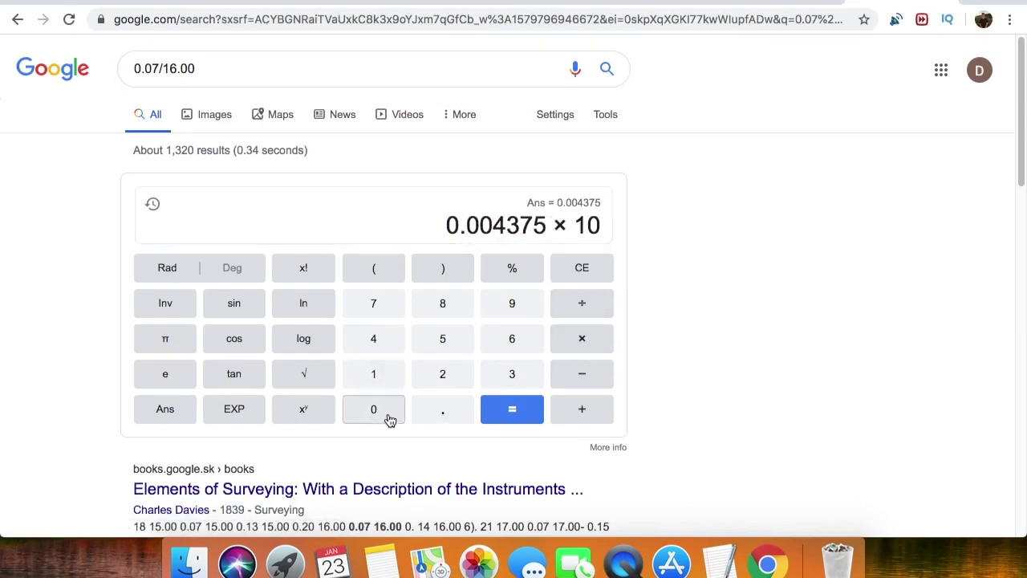
{"action": "left_click", "coordinate": [390, 418]}
{"action": "left_click", "coordinate": [512, 411]}
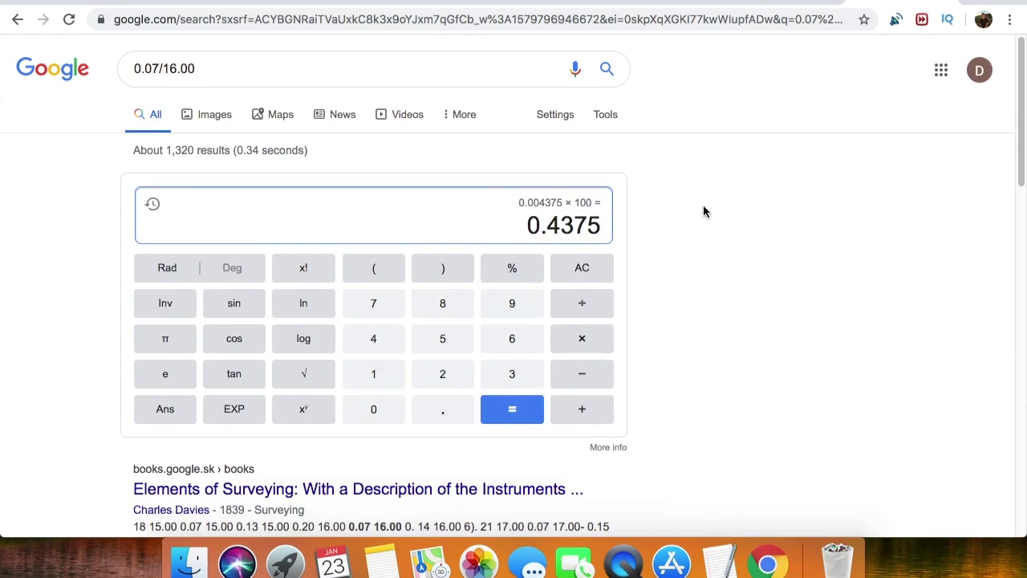
- Return to the trending campaigns and check the payout and Network EPC of Win an iPhone 11 - SOI (US) Vouchers Avenue
{"action": "left_click", "coordinate": [450, 3]}
{"action": "scroll", "coordinate": [483, 215], "scroll_direction": "up", "scroll_amount": 3}
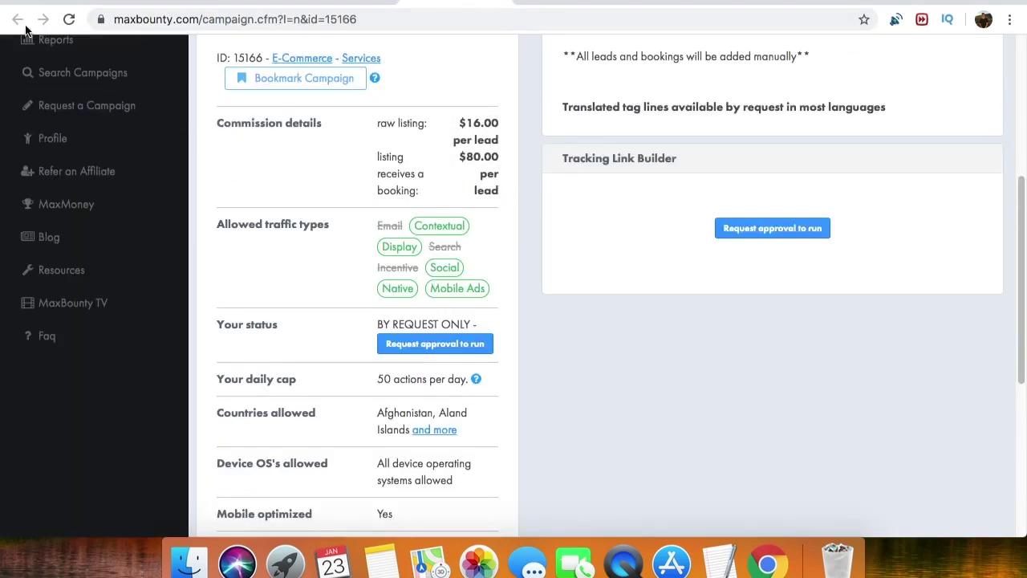
{"action": "left_click", "coordinate": [501, 2]}
{"action": "left_click", "coordinate": [362, 2]}
{"action": "scroll", "coordinate": [526, 326], "scroll_direction": "down", "scroll_amount": 2}
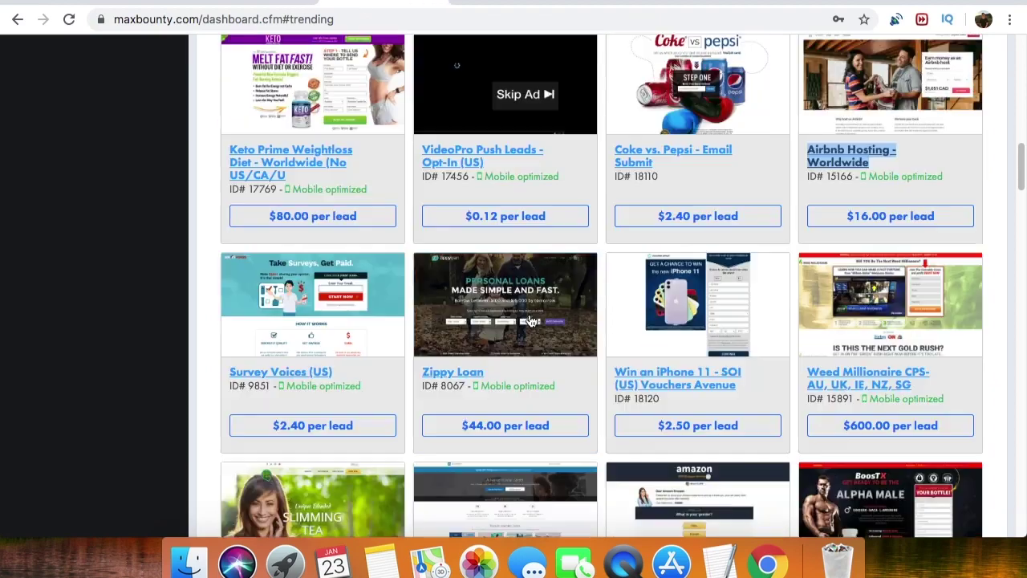
{"action": "left_click", "coordinate": [662, 384]}
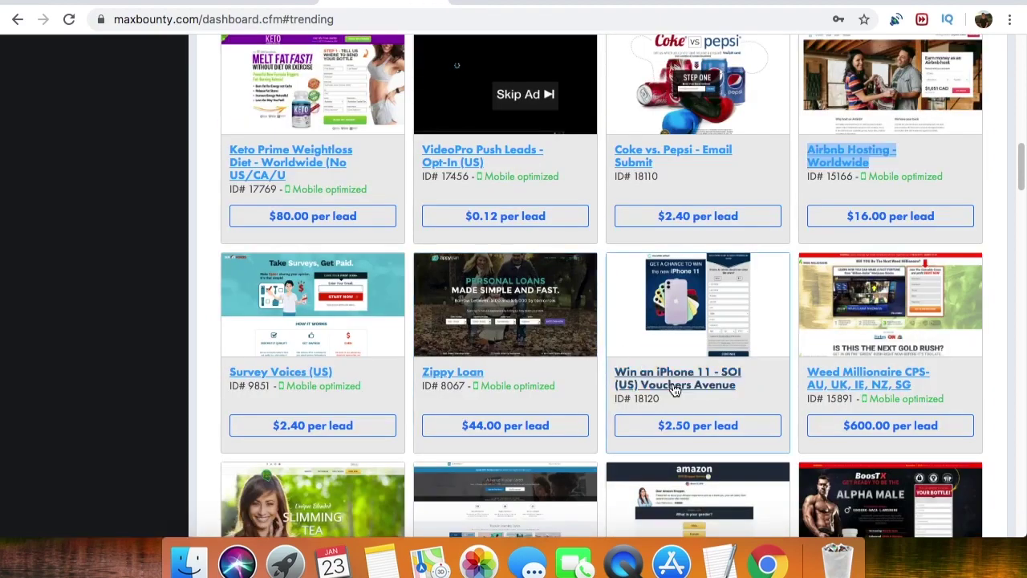
{"action": "scroll", "coordinate": [501, 297], "scroll_direction": "down", "scroll_amount": 5}
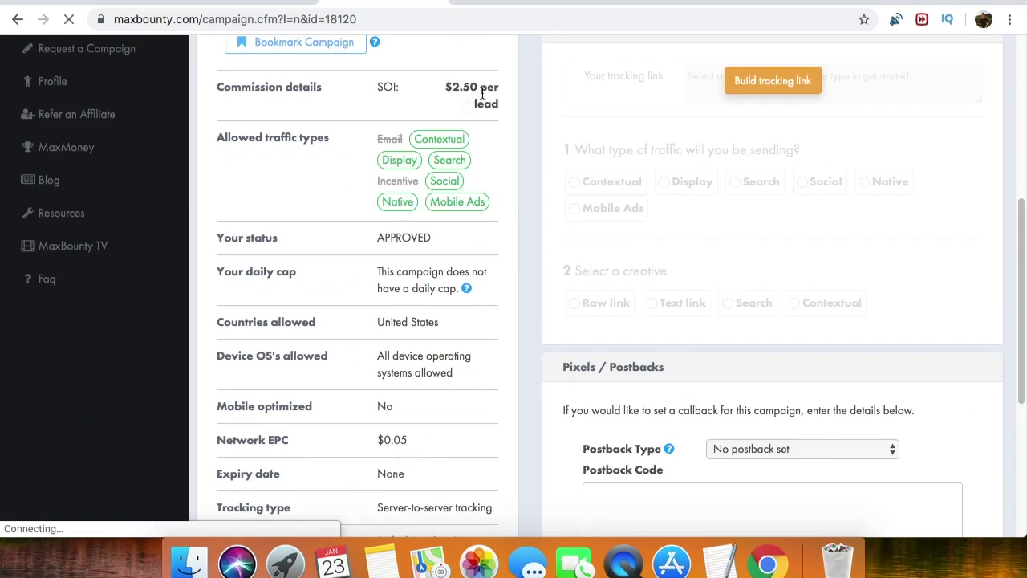
- Go back to the trending campaigns and check the commission and Network EPC of Win a Fitbit - Email Submit
{"action": "left_click", "coordinate": [16, 21]}
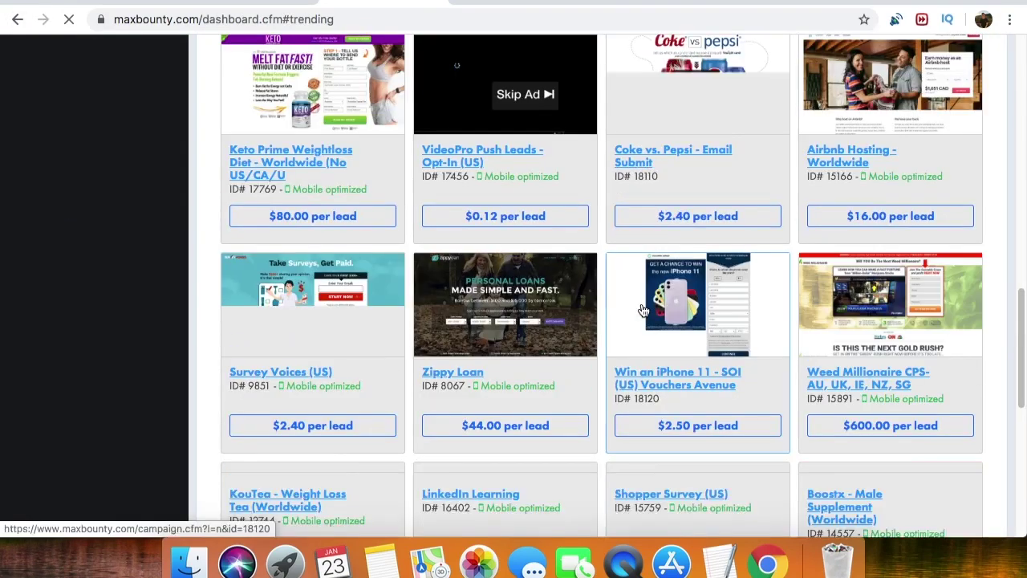
{"action": "scroll", "coordinate": [642, 310], "scroll_direction": "down", "scroll_amount": 4}
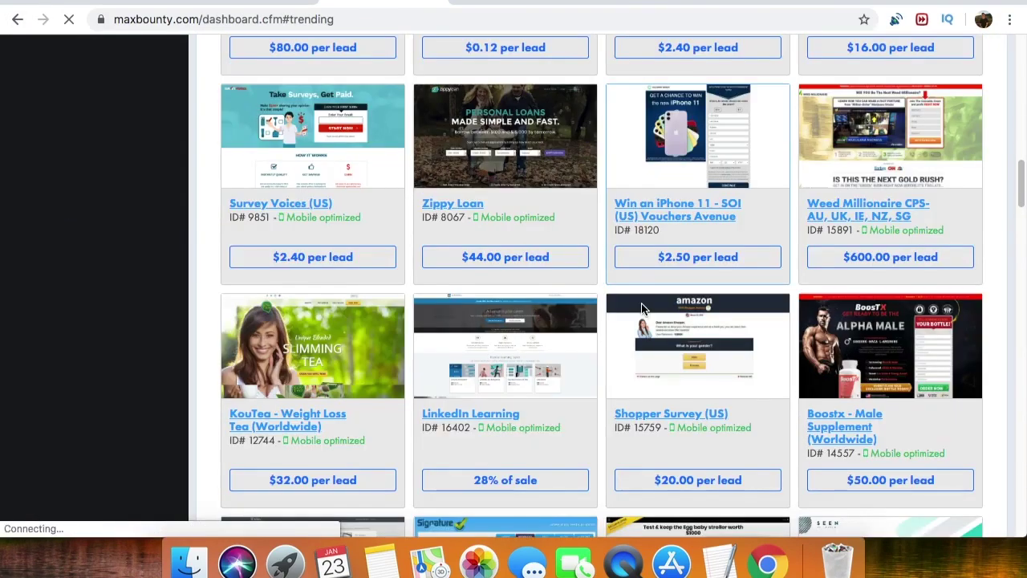
{"action": "scroll", "coordinate": [642, 310], "scroll_direction": "down", "scroll_amount": 1}
{"action": "scroll", "coordinate": [644, 310], "scroll_direction": "up", "scroll_amount": 10}
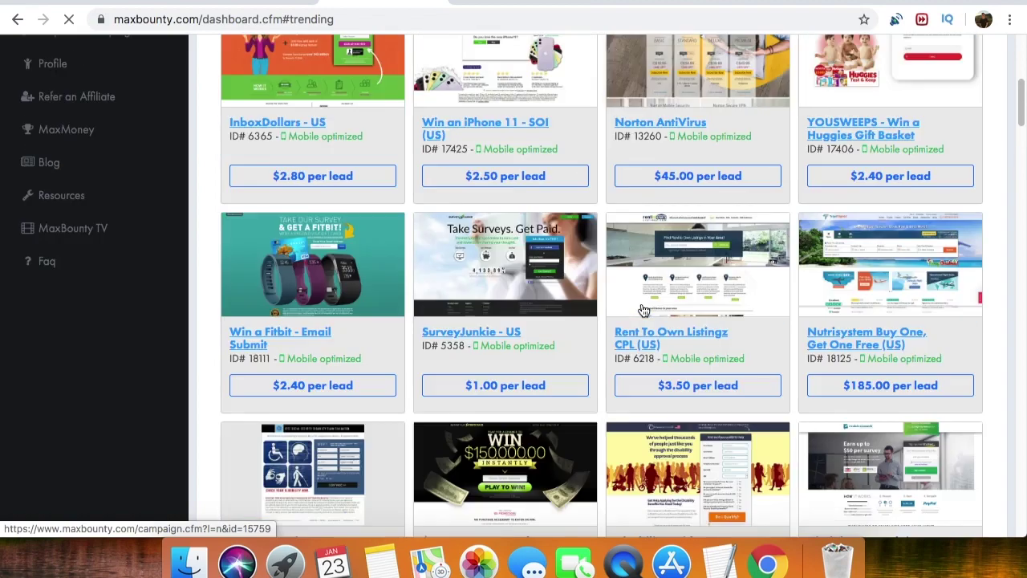
{"action": "scroll", "coordinate": [644, 310], "scroll_direction": "up", "scroll_amount": 2}
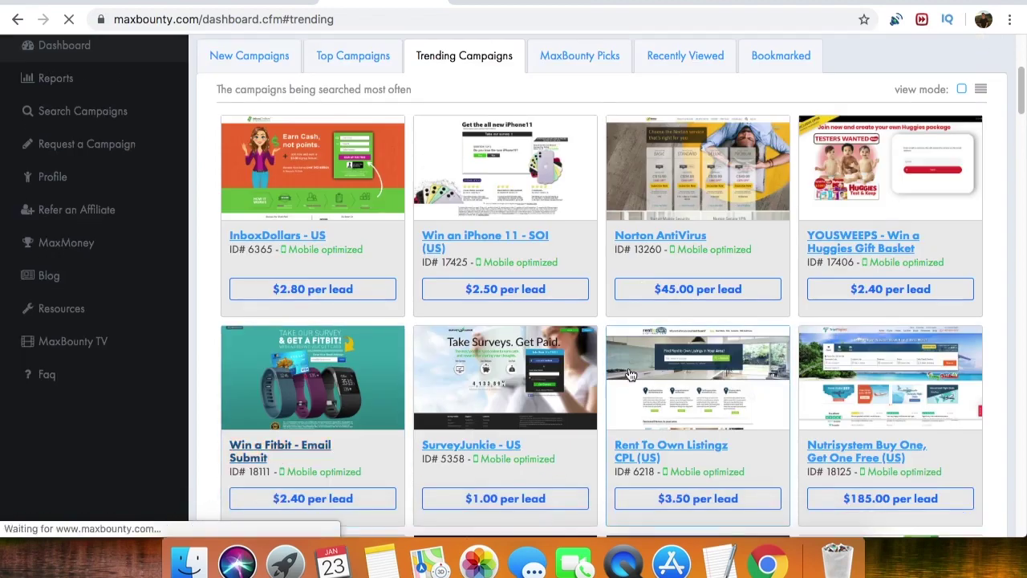
{"action": "left_click", "coordinate": [402, 371]}
{"action": "scroll", "coordinate": [414, 370], "scroll_direction": "down", "scroll_amount": 4}
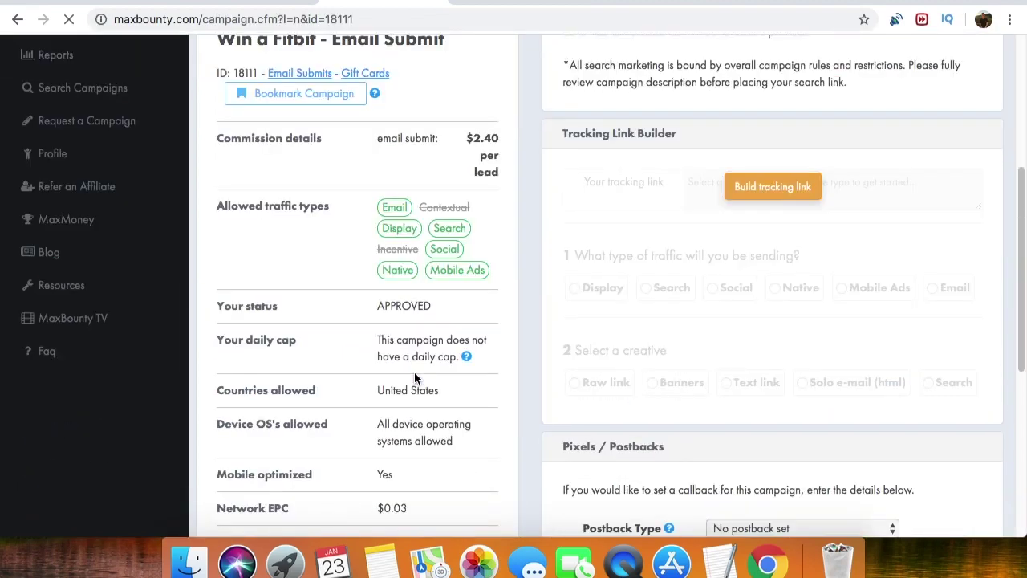
- Open YOUSWEEPS - Win a Huggies Gift Basket from the trending campaigns and copy its Network EPC figure without the dollar sign
{"action": "left_click", "coordinate": [16, 22]}
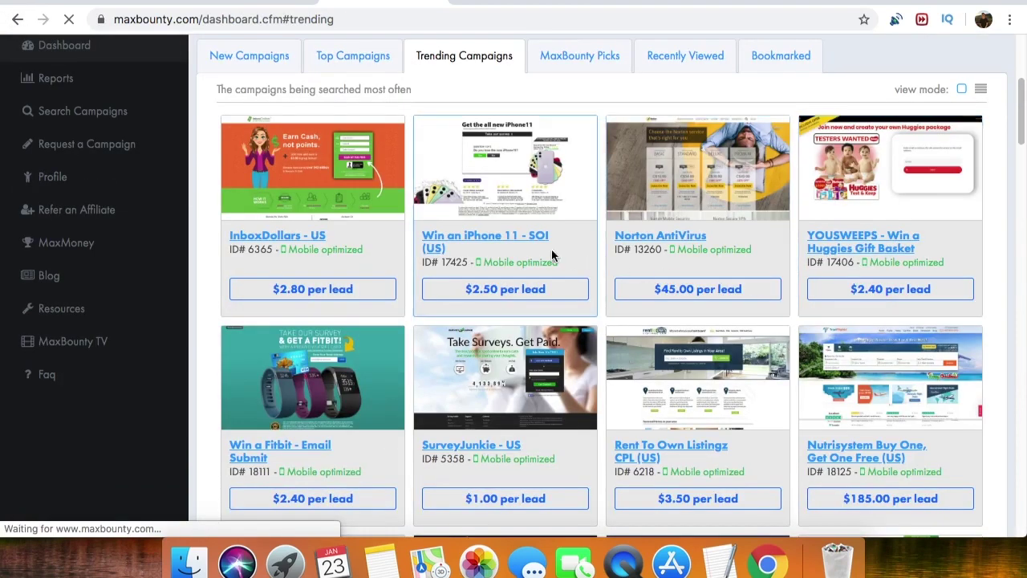
{"action": "left_click", "coordinate": [833, 255]}
{"action": "scroll", "coordinate": [425, 349], "scroll_direction": "down", "scroll_amount": 10}
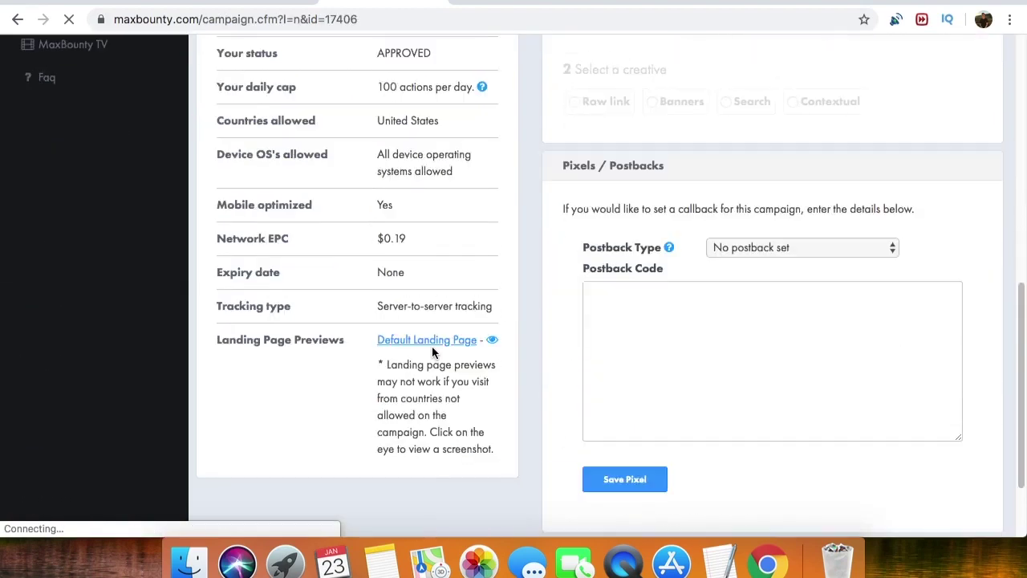
{"action": "scroll", "coordinate": [432, 346], "scroll_direction": "up", "scroll_amount": 3}
{"action": "left_click_drag", "start_coordinate": [406, 350], "coordinate": [382, 350]}
{"action": "key", "text": "super+c"}
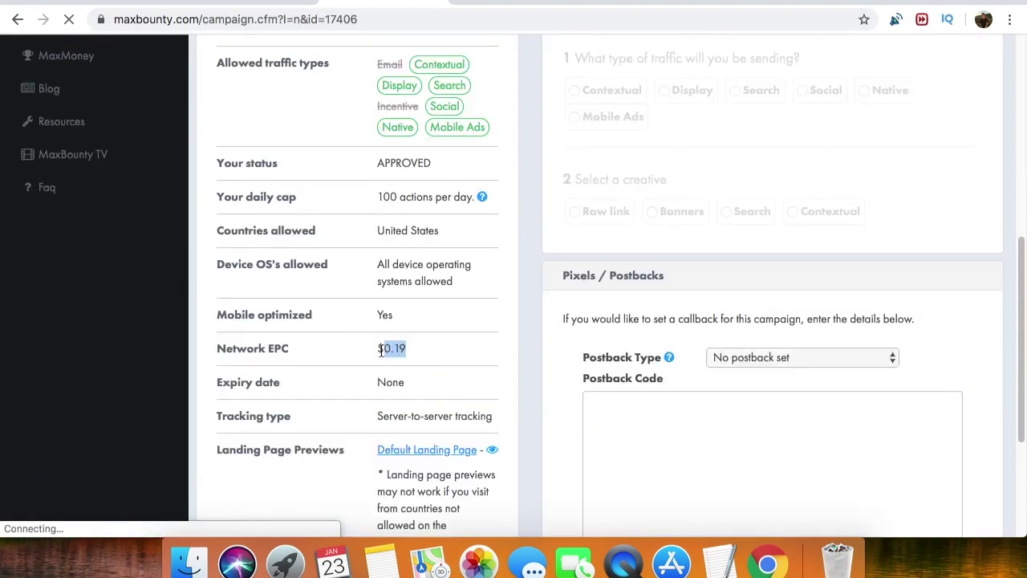
{"action": "scroll", "coordinate": [662, 189], "scroll_direction": "up", "scroll_amount": 3}
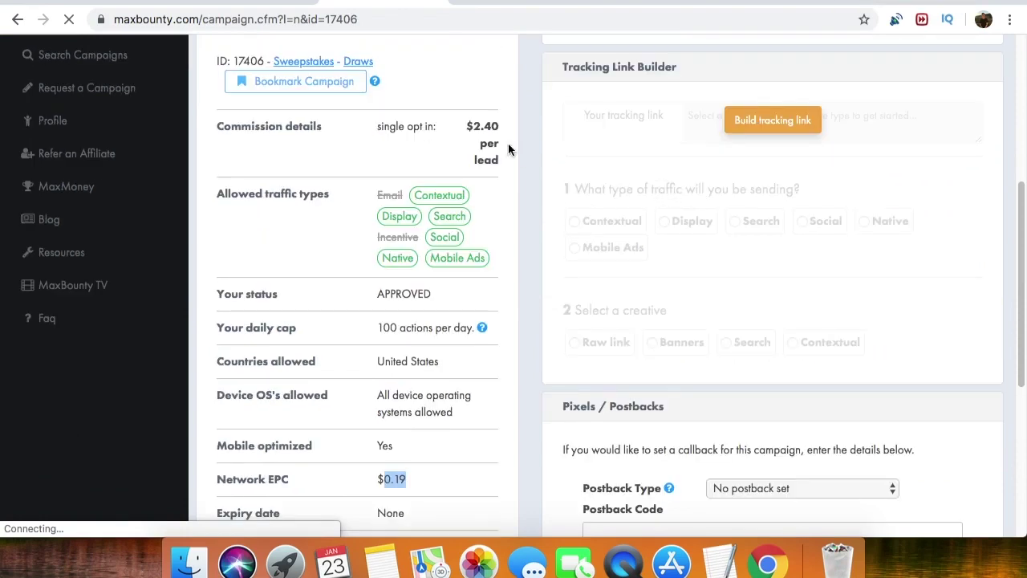
- Switch to the Google calculation tab and replace the query with 0.19/2.4 to calculate it
{"action": "left_click", "coordinate": [771, 0]}
{"action": "left_click", "coordinate": [815, 2]}
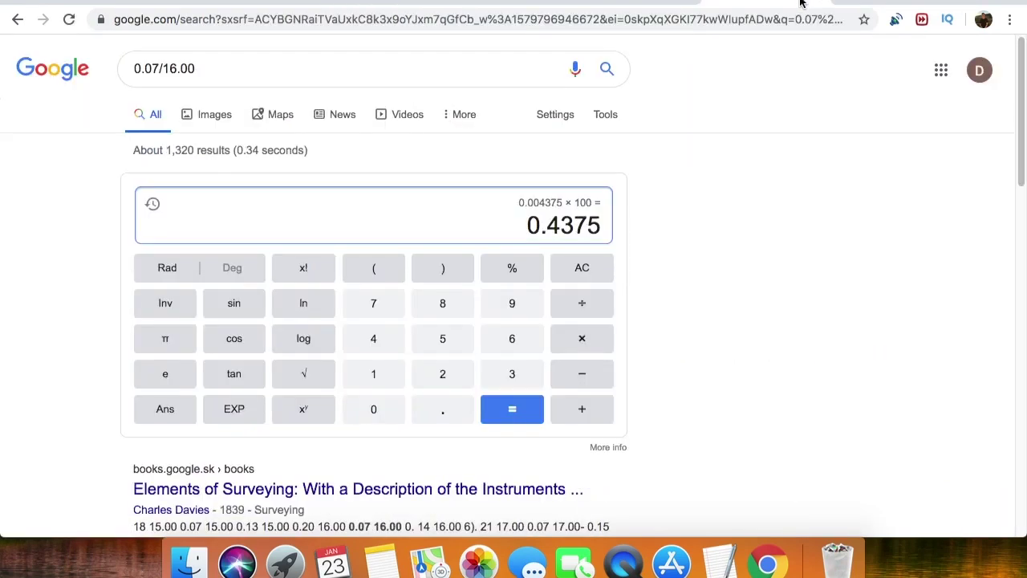
{"action": "left_click_drag", "start_coordinate": [313, 76], "coordinate": [138, 69]}
{"action": "key", "text": "super+v"}
{"action": "key", "text": "super+a"}
{"action": "key", "text": "super+v"}
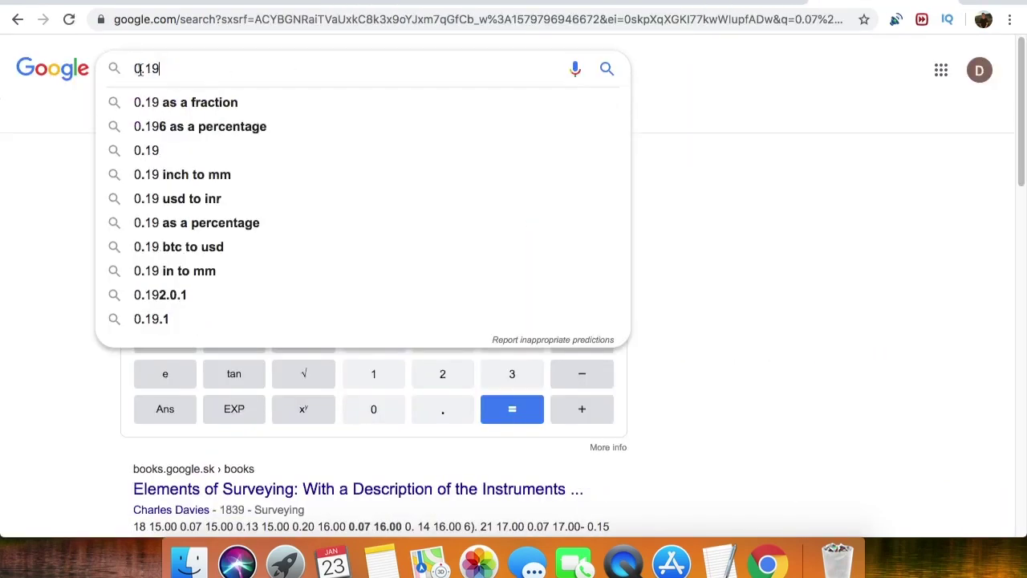
{"action": "type", "text": "/2.4"}
{"action": "key", "text": "Return"}
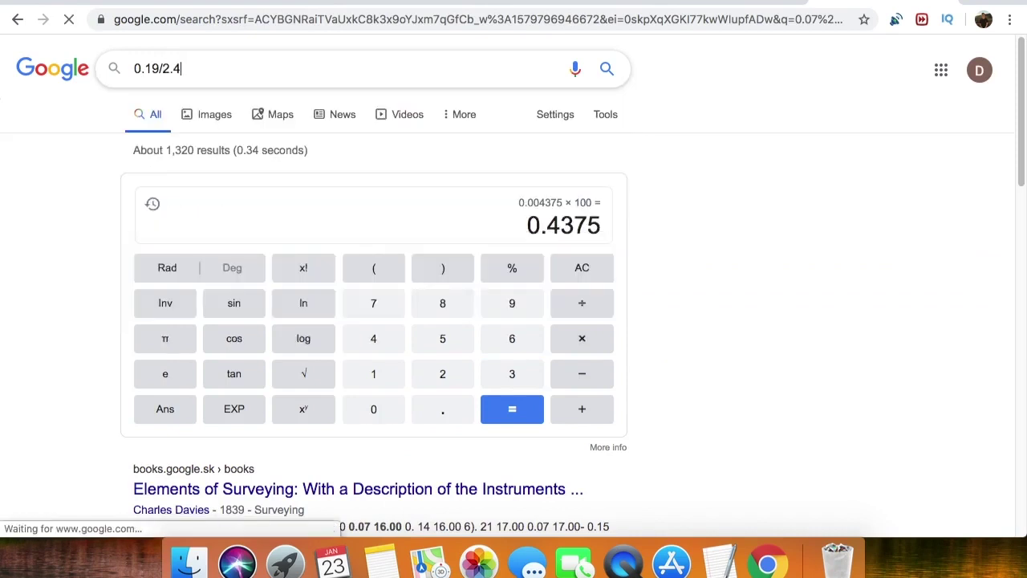
- Multiply the quotient of 0.19/2.4 by 100 in the search calculator to get the conversion percentage
{"action": "left_click", "coordinate": [582, 337]}
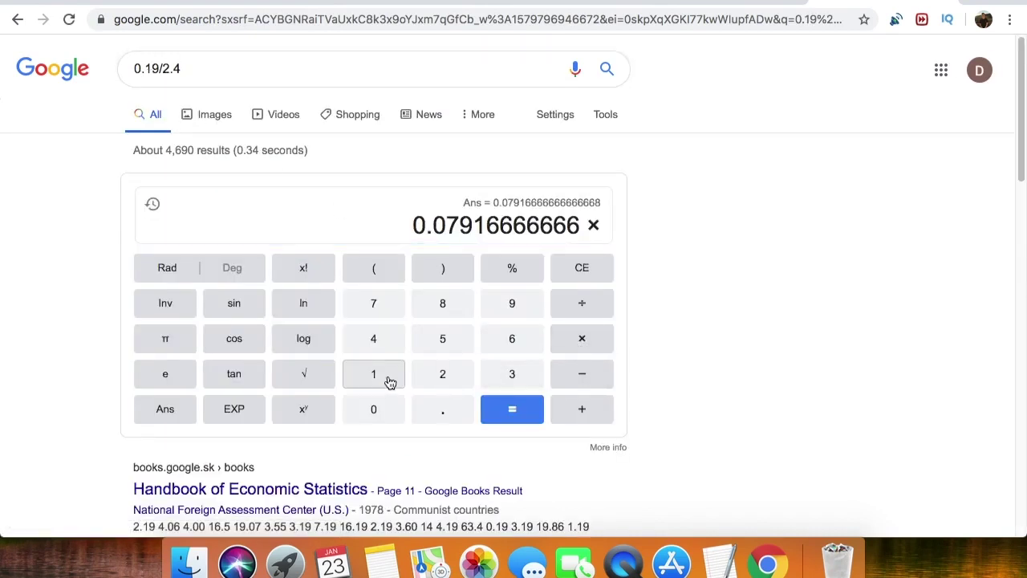
{"action": "left_click", "coordinate": [373, 373]}
{"action": "double_click", "coordinate": [383, 411]}
{"action": "left_click", "coordinate": [523, 410]}
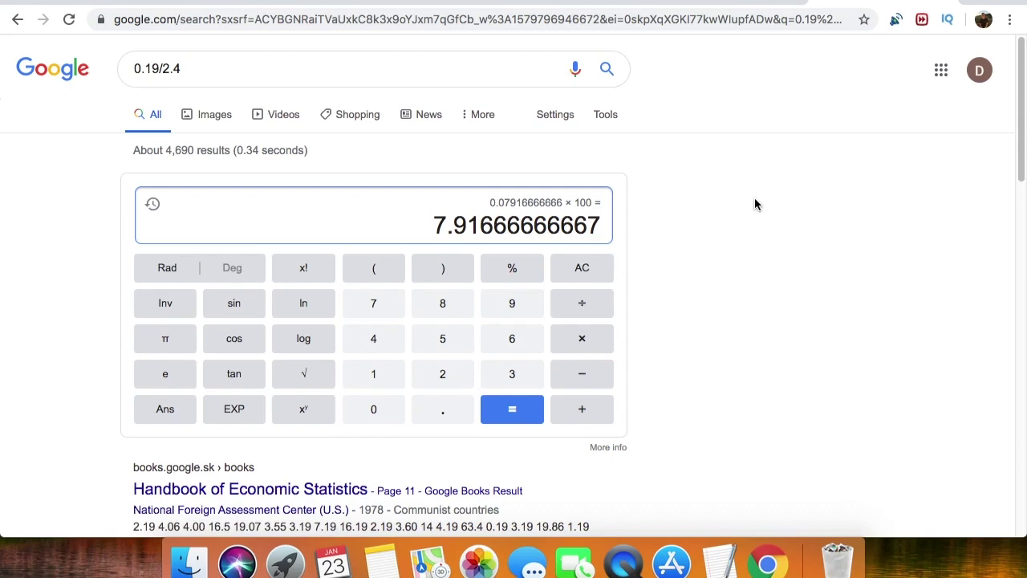
- Return to the YOUSWEEPS - Win a Huggies Gift Basket campaign page and review its commission per lead
{"action": "left_click", "coordinate": [440, 6]}
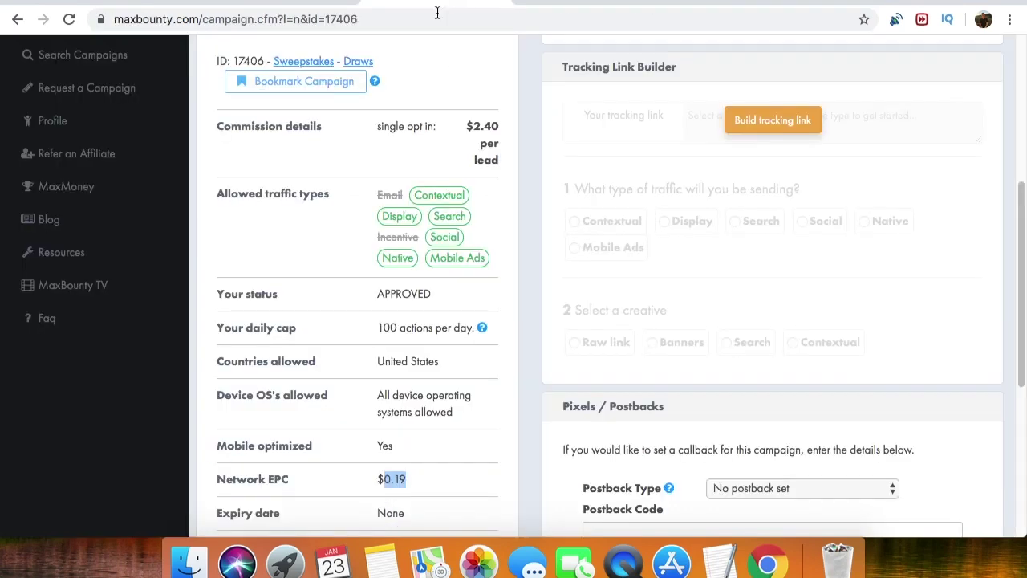
{"action": "left_click", "coordinate": [520, 222]}
{"action": "scroll", "coordinate": [518, 225], "scroll_direction": "up", "scroll_amount": 1}
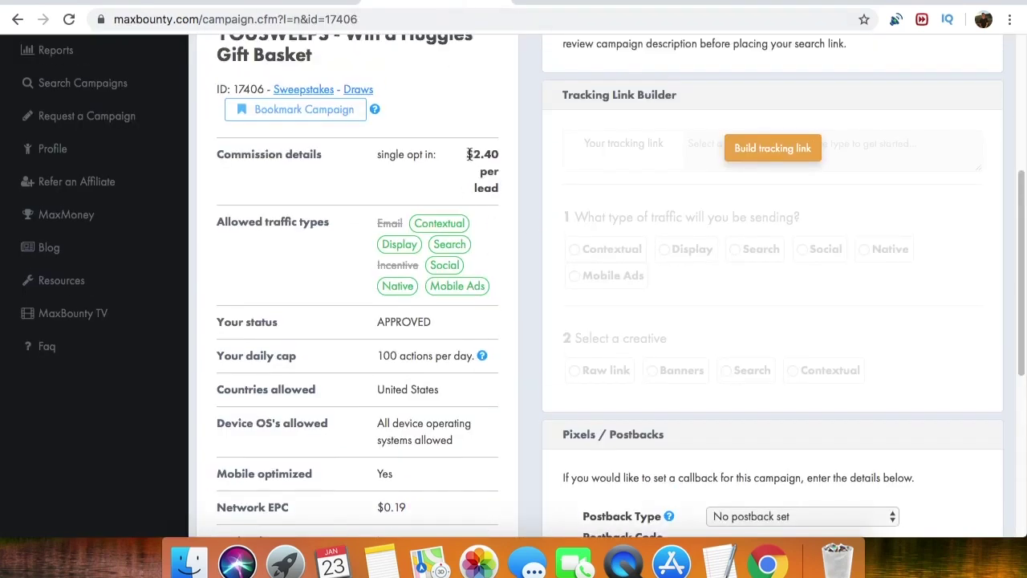
- Review the commission per lead and the Network EPC on the YOUSWEEPS - Win a Huggies Gift Basket campaign page
{"action": "left_click_drag", "start_coordinate": [469, 154], "coordinate": [509, 193]}
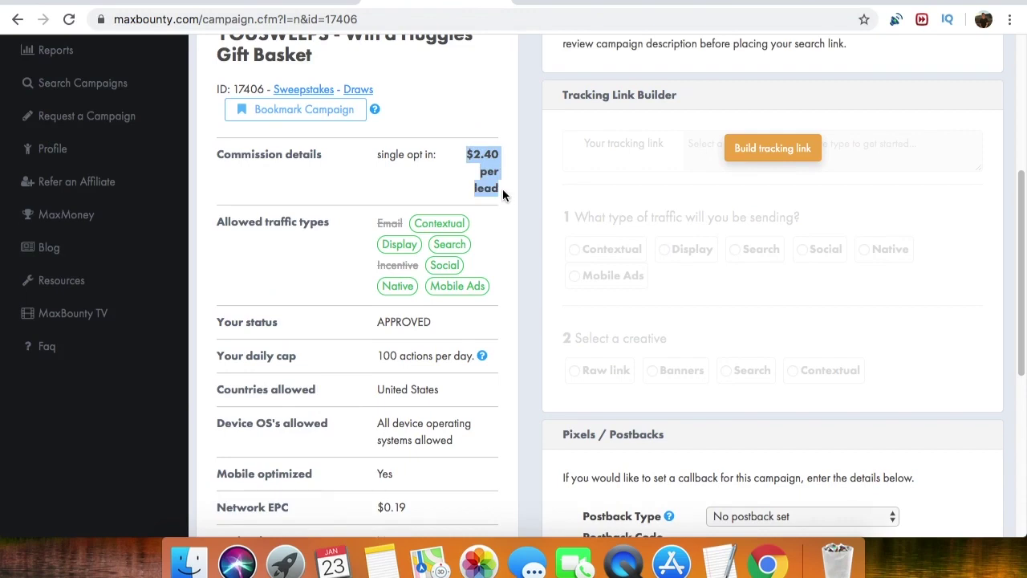
{"action": "scroll", "coordinate": [471, 303], "scroll_direction": "down", "scroll_amount": 3}
{"action": "left_click", "coordinate": [423, 433]}
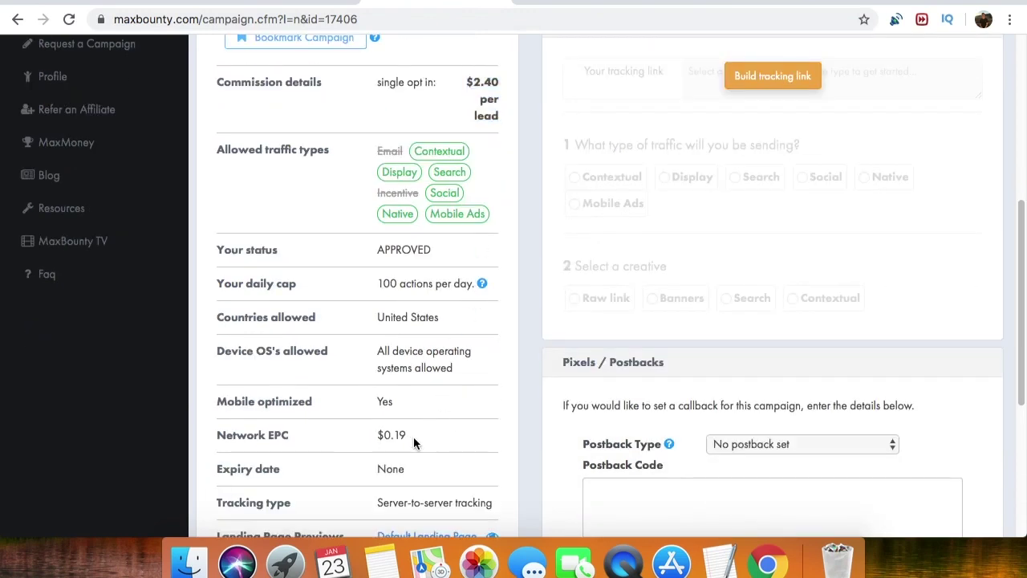
{"action": "left_click_drag", "start_coordinate": [411, 436], "coordinate": [374, 439]}
{"action": "scroll", "coordinate": [554, 233], "scroll_direction": "up", "scroll_amount": 5}
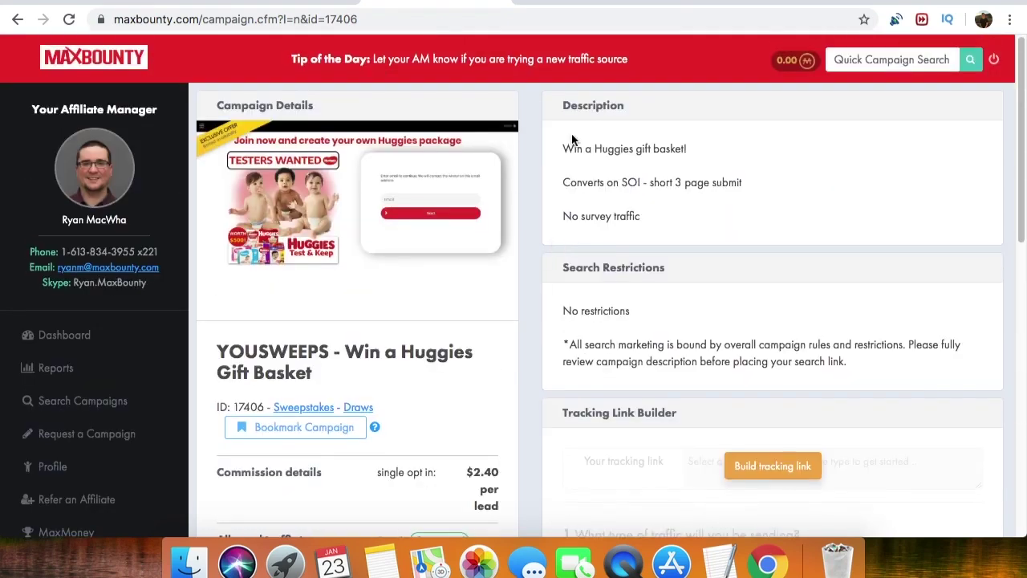
- Check the outline's OFFER criteria in the Resume document, and examine the Huggies campaign's search restrictions and allowed social traffic
{"action": "left_click", "coordinate": [579, 2]}
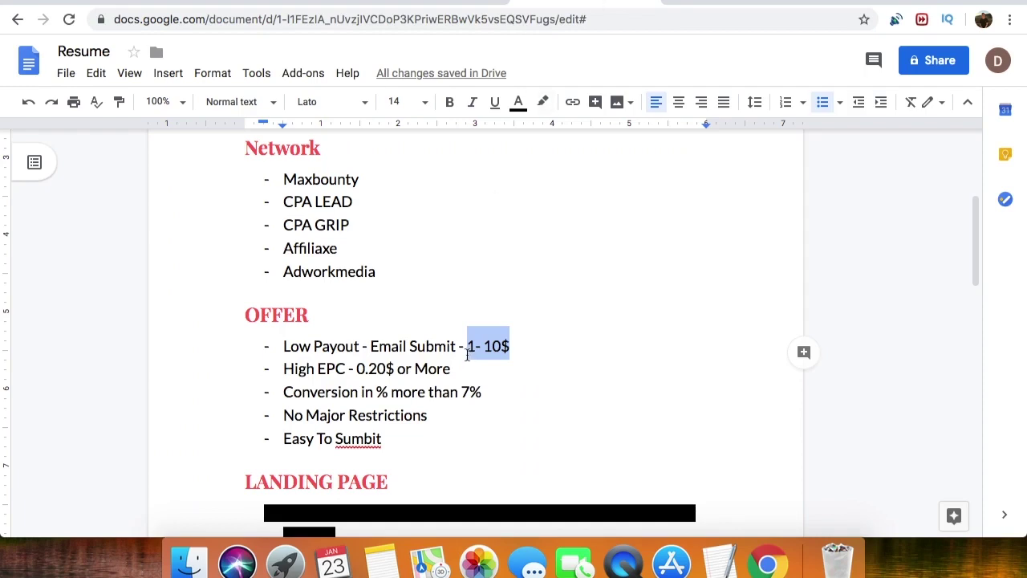
{"action": "scroll", "coordinate": [457, 368], "scroll_direction": "down", "scroll_amount": 1}
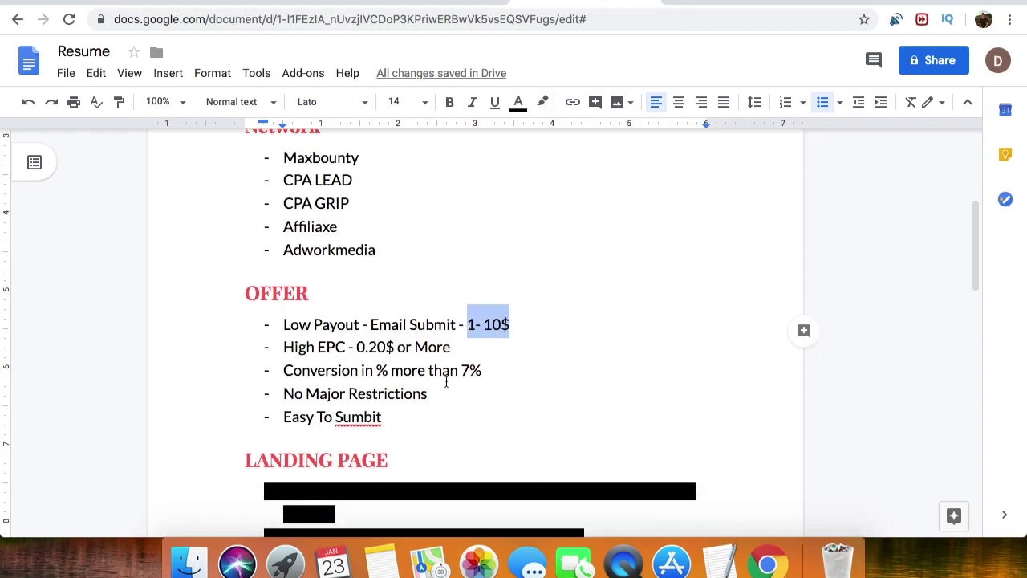
{"action": "left_click", "coordinate": [454, 5]}
{"action": "scroll", "coordinate": [566, 316], "scroll_direction": "down", "scroll_amount": 1}
{"action": "left_click_drag", "start_coordinate": [564, 299], "coordinate": [629, 301]}
{"action": "scroll", "coordinate": [486, 331], "scroll_direction": "down", "scroll_amount": 5}
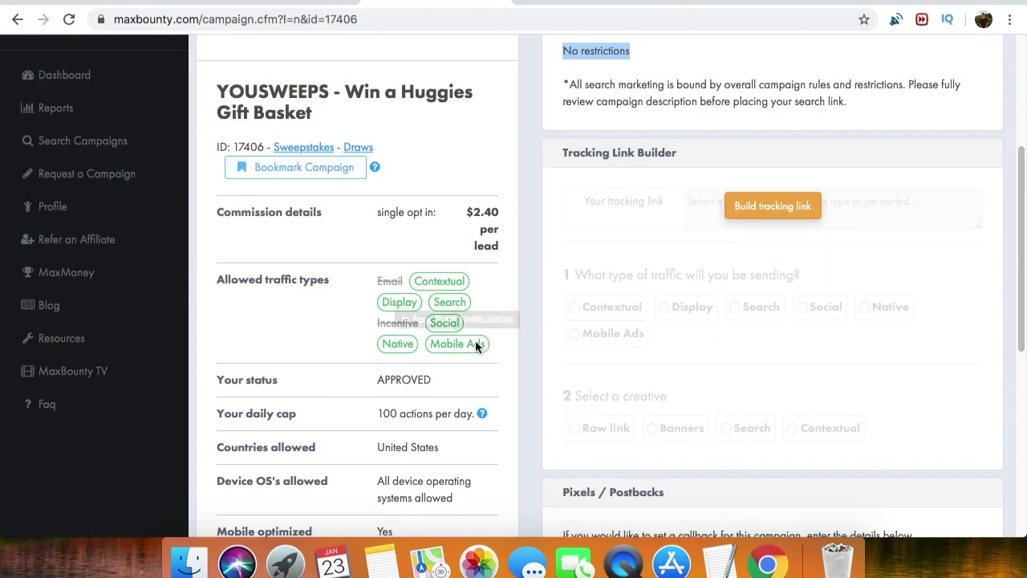
{"action": "mouse_move", "coordinate": [451, 322]}
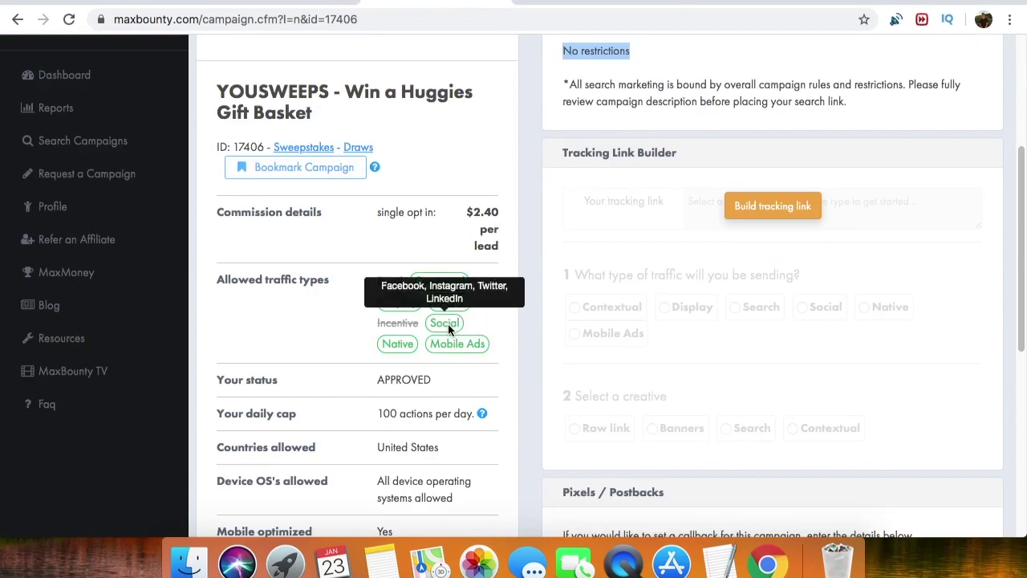
- Return to the Resume document and point out the "Easy To Sumbit" criterion in the OFFER list
{"action": "left_click", "coordinate": [525, 4]}
{"action": "scroll", "coordinate": [426, 321], "scroll_direction": "down", "scroll_amount": 1}
{"action": "left_click", "coordinate": [381, 397]}
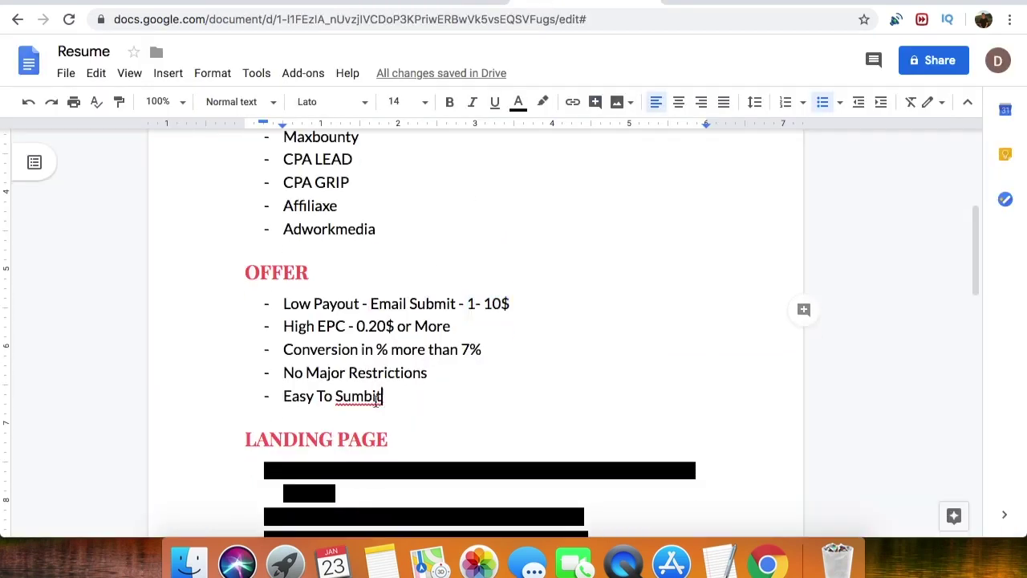
{"action": "left_click_drag", "start_coordinate": [375, 400], "coordinate": [324, 397]}
- View the default landing page screenshot of the Huggies campaign on MaxBounty and close the preview
{"action": "left_click", "coordinate": [437, 3]}
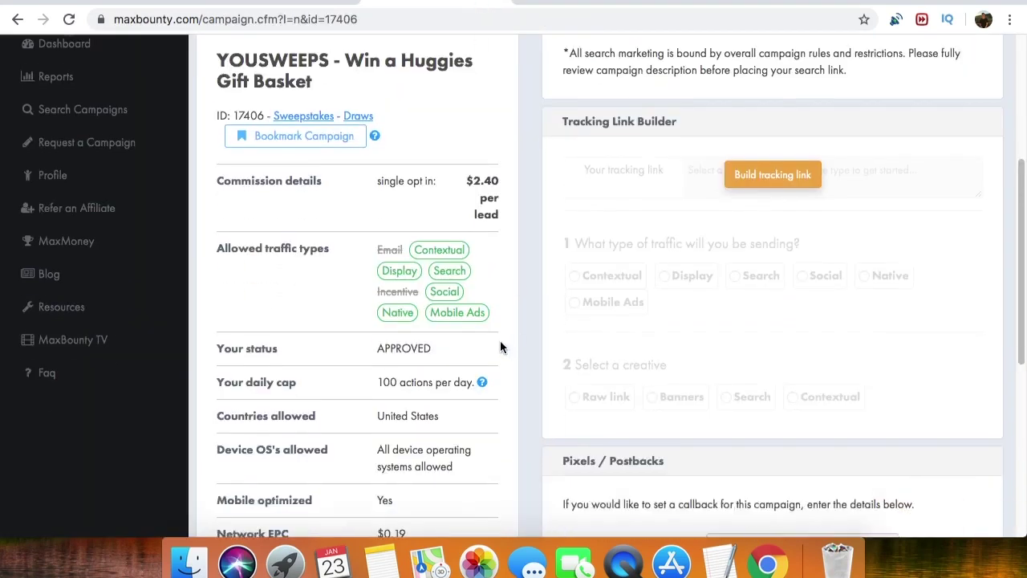
{"action": "scroll", "coordinate": [500, 344], "scroll_direction": "down", "scroll_amount": 5}
{"action": "left_click", "coordinate": [490, 392]}
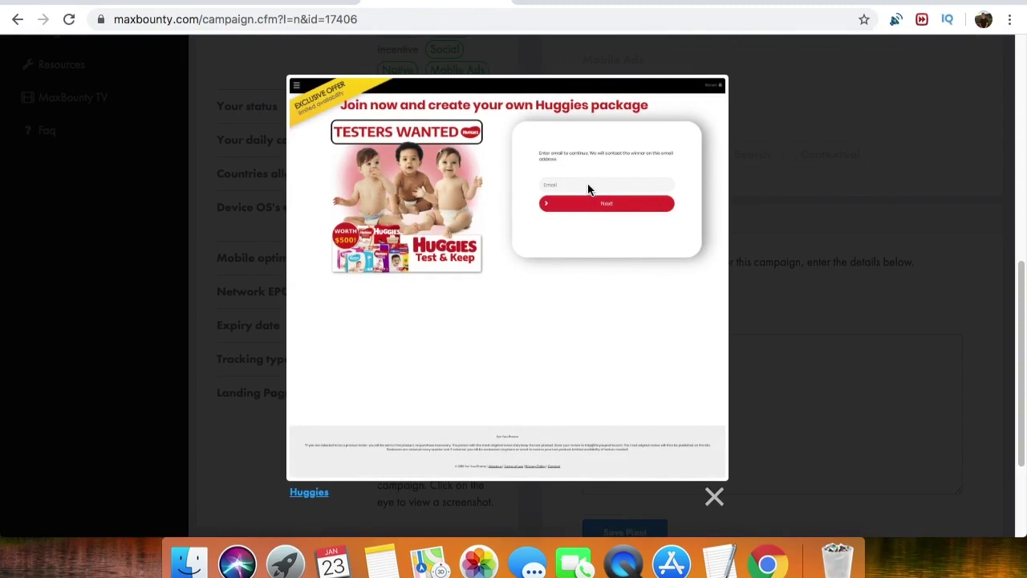
{"action": "left_click", "coordinate": [714, 497]}
{"action": "scroll", "coordinate": [527, 235], "scroll_direction": "up", "scroll_amount": 10}
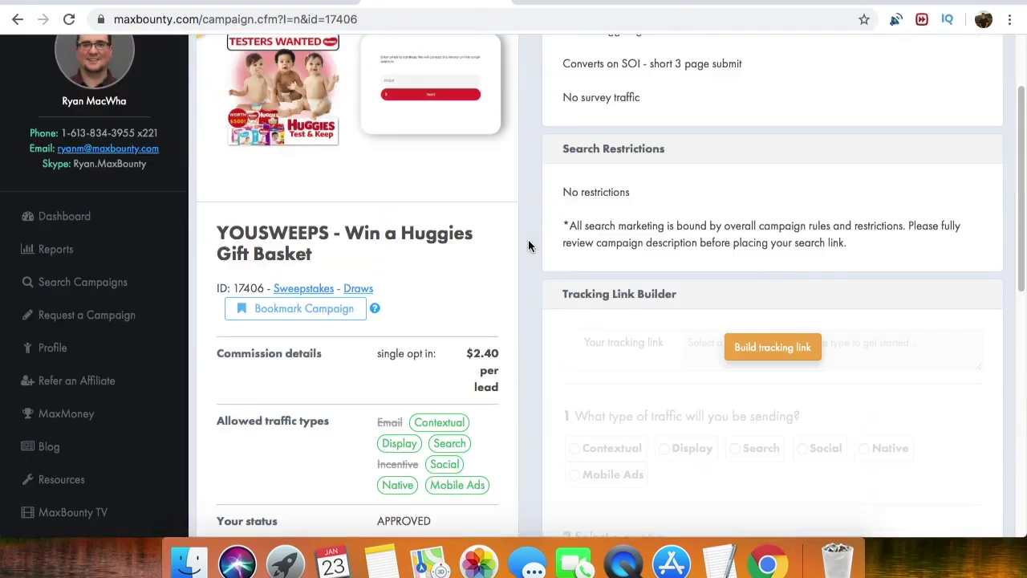
- In the Resume document, remove the black highlight from the bullets under LANDING PAGE and point out the Clickfunnels monthly price
{"action": "left_click", "coordinate": [591, 3]}
{"action": "scroll", "coordinate": [433, 293], "scroll_direction": "down", "scroll_amount": 5}
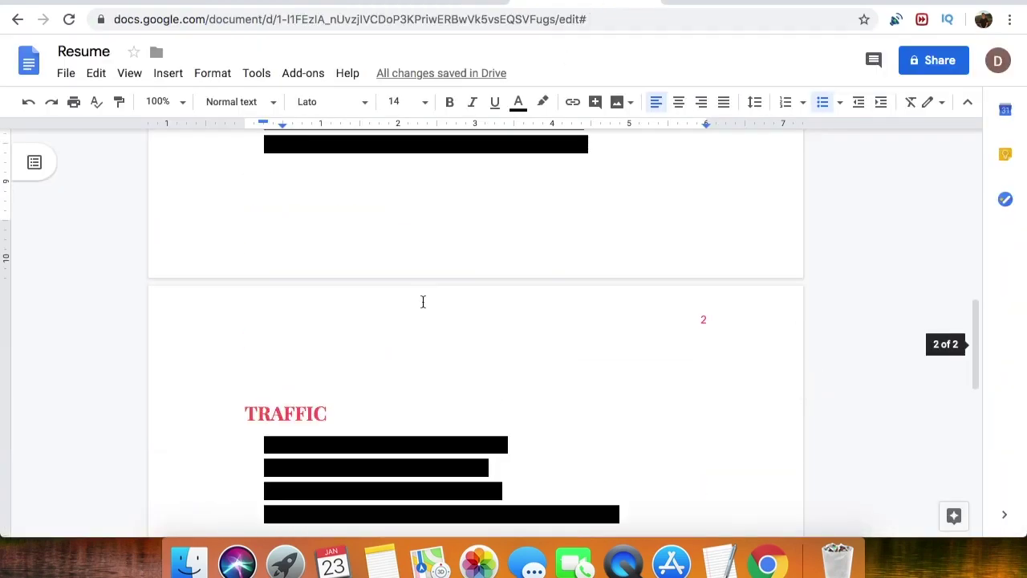
{"action": "scroll", "coordinate": [423, 301], "scroll_direction": "up", "scroll_amount": 4}
{"action": "scroll", "coordinate": [422, 302], "scroll_direction": "down", "scroll_amount": 1}
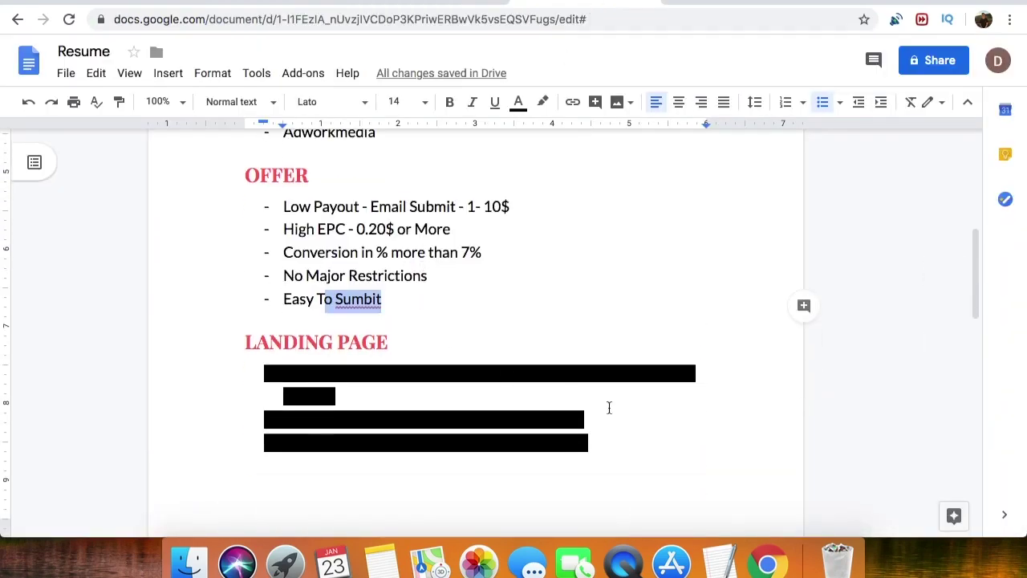
{"action": "left_click_drag", "start_coordinate": [605, 438], "coordinate": [261, 376]}
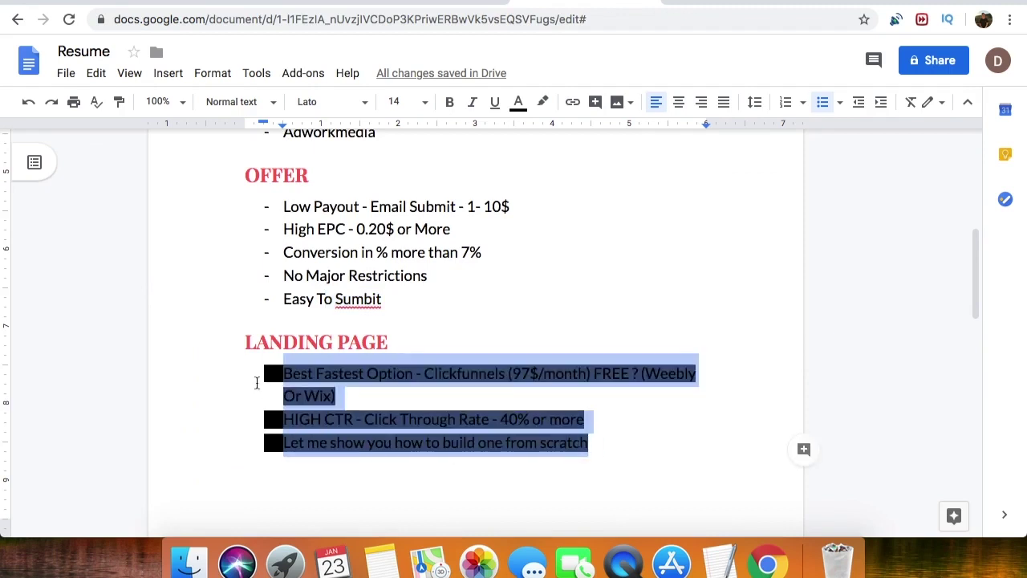
{"action": "left_click", "coordinate": [543, 101]}
{"action": "left_click", "coordinate": [572, 136]}
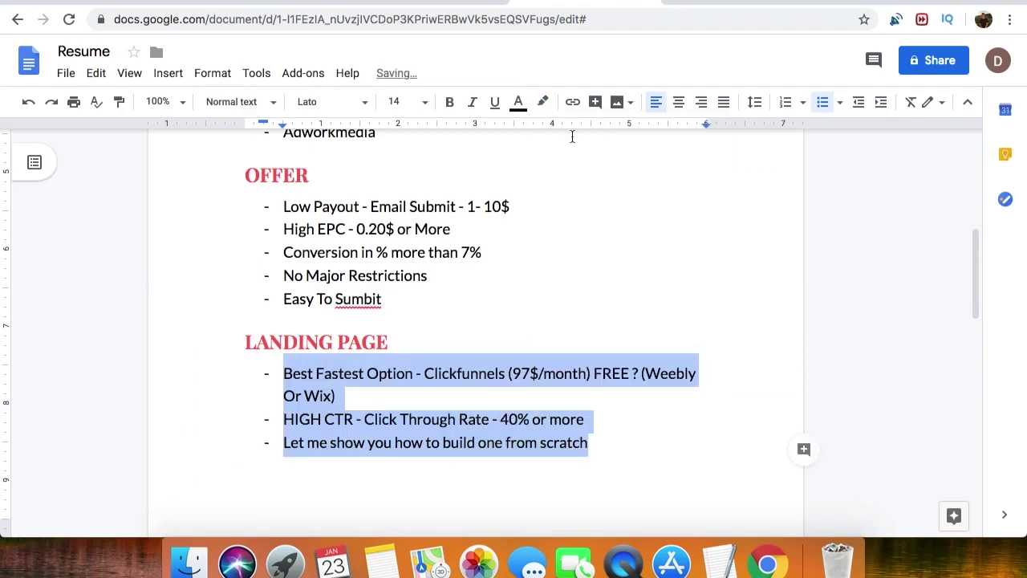
{"action": "left_click", "coordinate": [396, 387]}
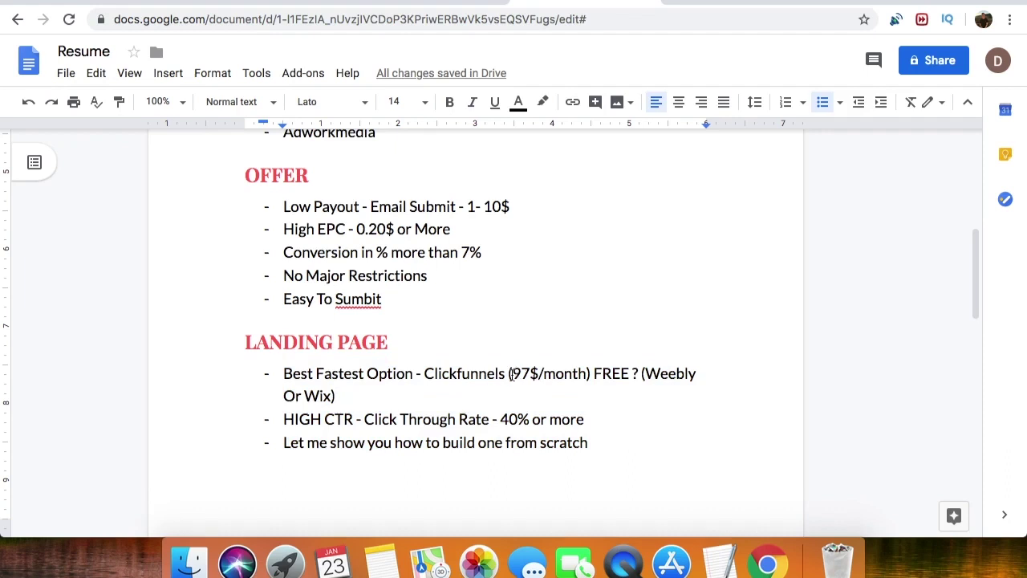
{"action": "left_click_drag", "start_coordinate": [511, 373], "coordinate": [581, 374]}
{"action": "left_click", "coordinate": [575, 434]}
- Switch to ClickFunnels and start a new funnel in the Classic Funnel Builder with the Collect Emails goal
{"action": "left_click", "coordinate": [728, 2]}
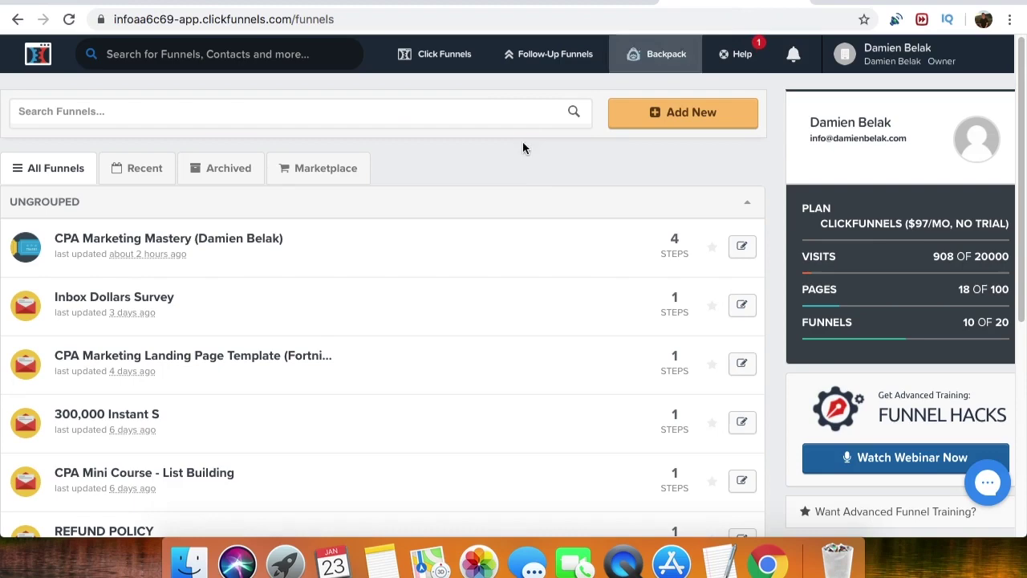
{"action": "mouse_move", "coordinate": [452, 62]}
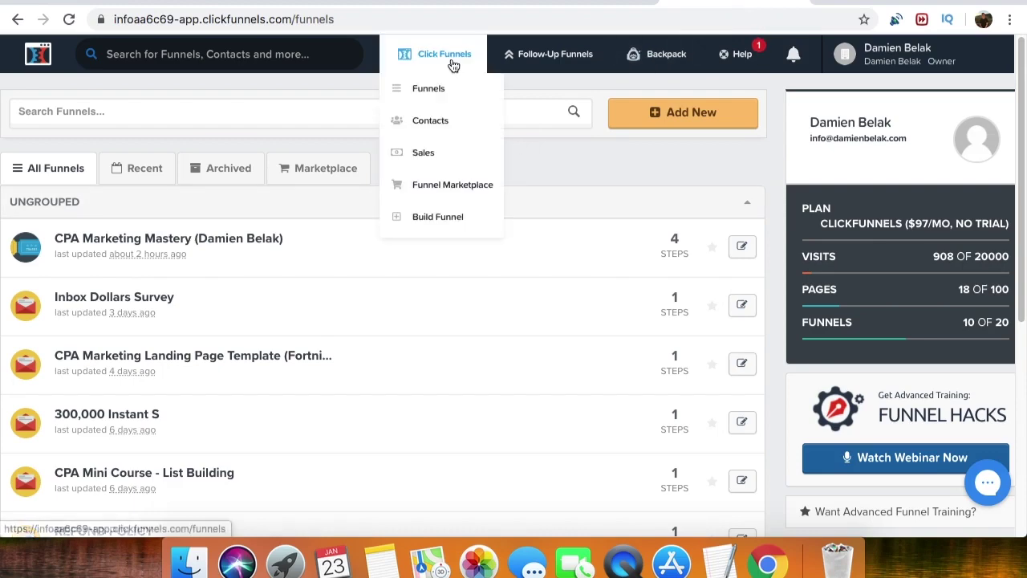
{"action": "left_click", "coordinate": [427, 219]}
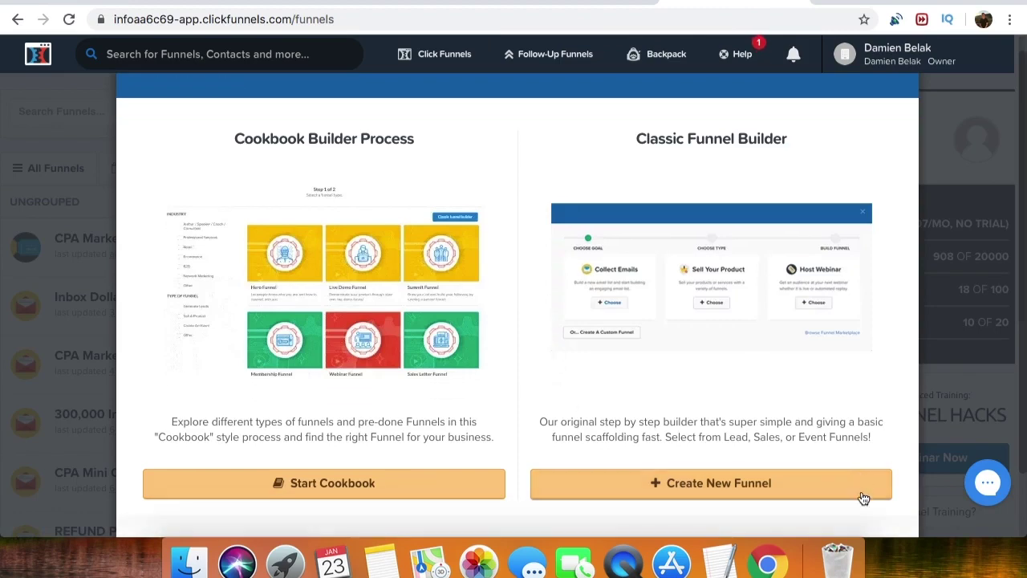
{"action": "left_click", "coordinate": [710, 482]}
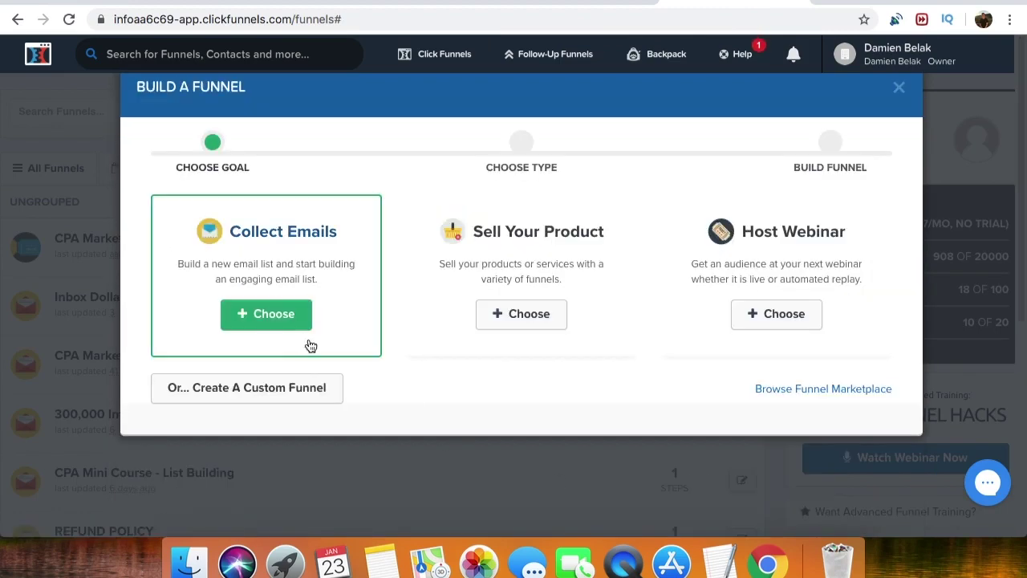
{"action": "left_click", "coordinate": [264, 318]}
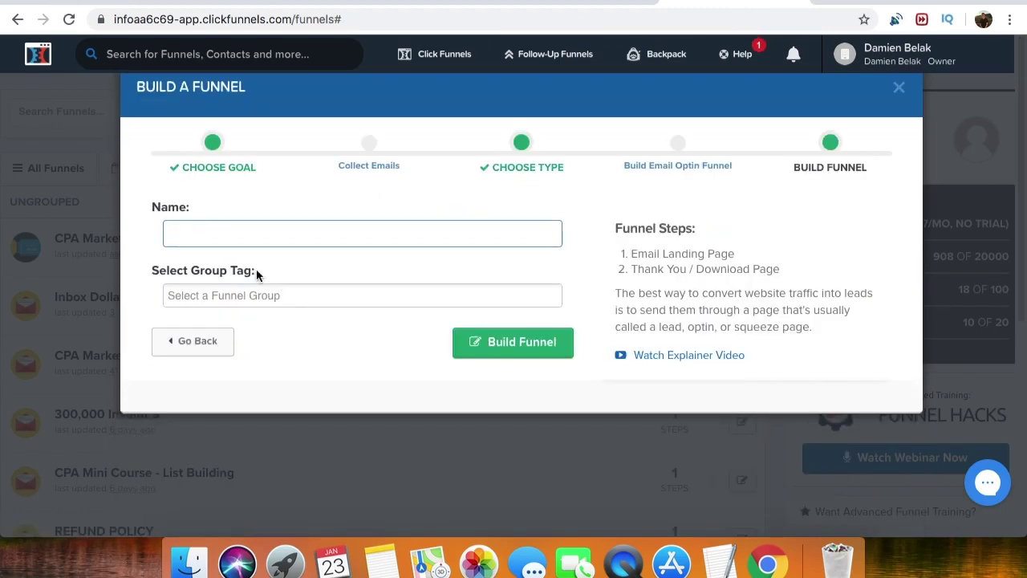
- Copy YOUSWEEPS from the MaxBounty campaign title, paste it as the new funnel's name and build the funnel
{"action": "left_click", "coordinate": [454, 2]}
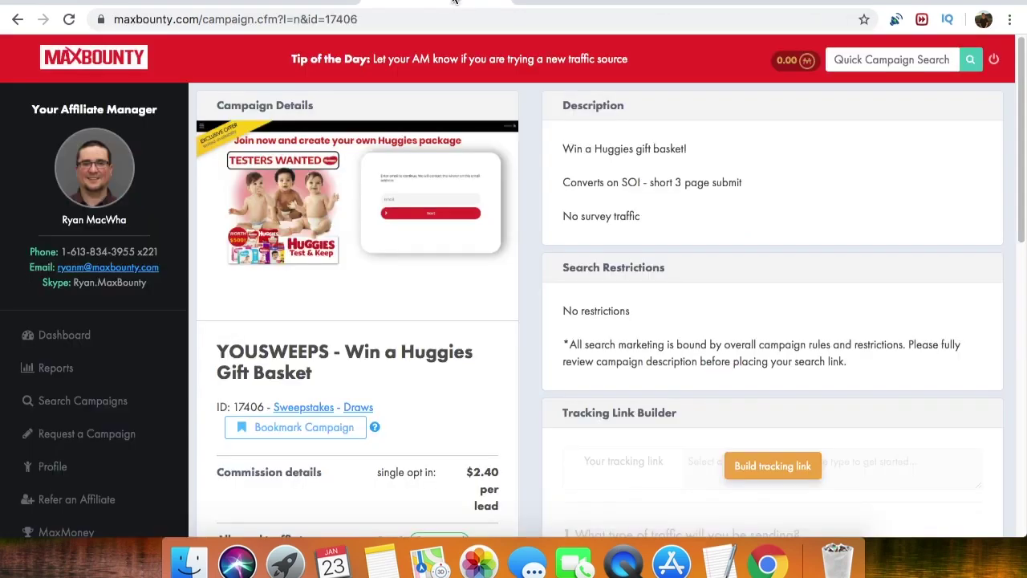
{"action": "left_click_drag", "start_coordinate": [216, 355], "coordinate": [329, 358]}
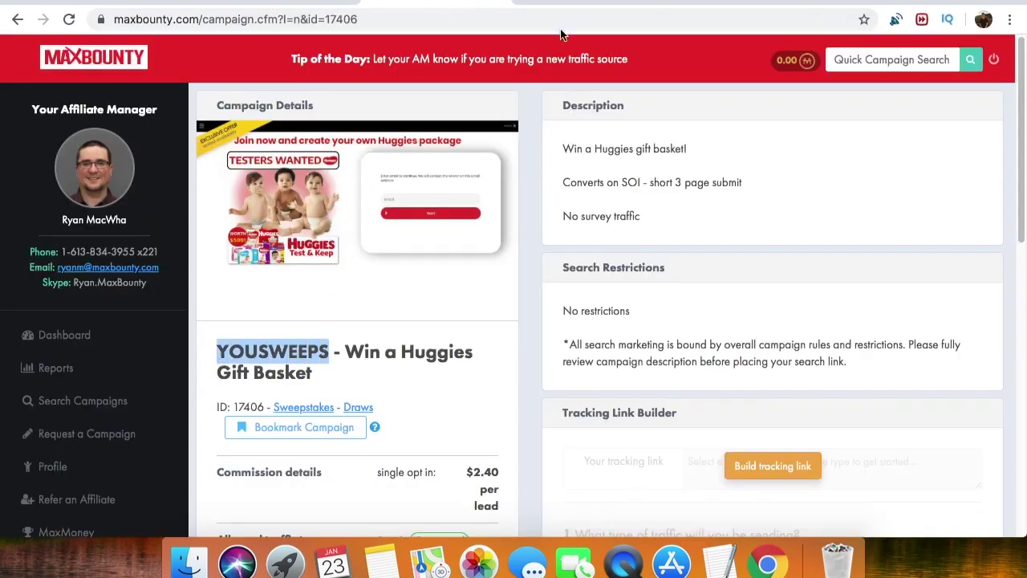
{"action": "key", "text": "super+c"}
{"action": "key", "text": "ctrl+shift+Tab"}
{"action": "key", "text": "super+v"}
{"action": "left_click", "coordinate": [498, 342]}
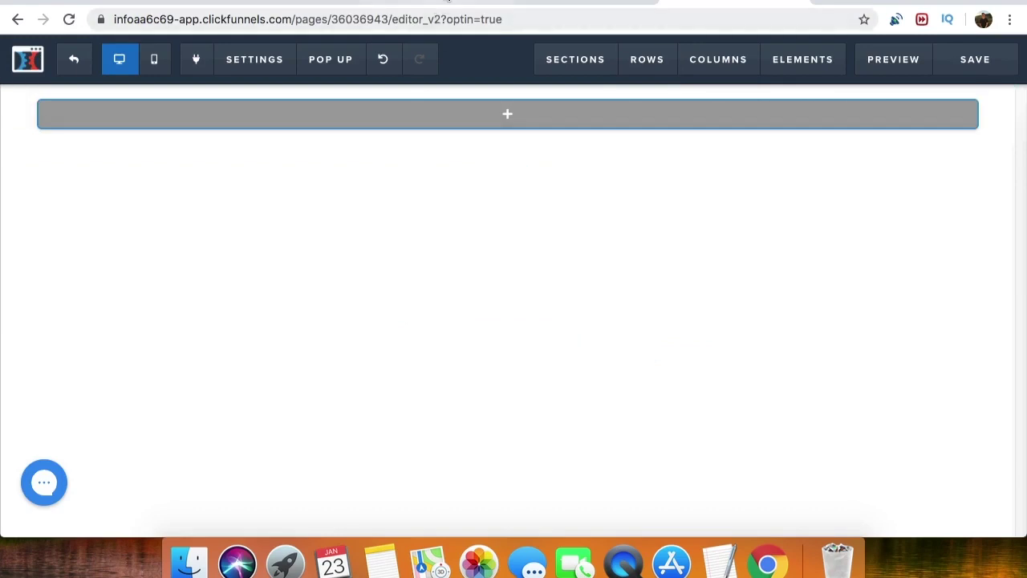
- Examine the Huggies landing page preview on MaxBounty and browse the Google image results for pictures of babies
{"action": "left_click", "coordinate": [453, 2]}
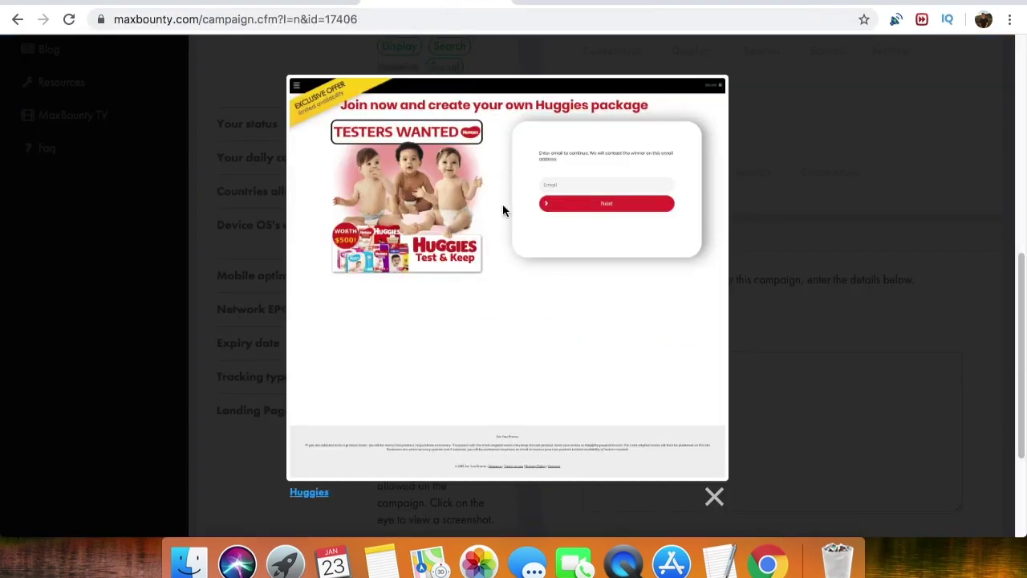
{"action": "left_click", "coordinate": [740, 3]}
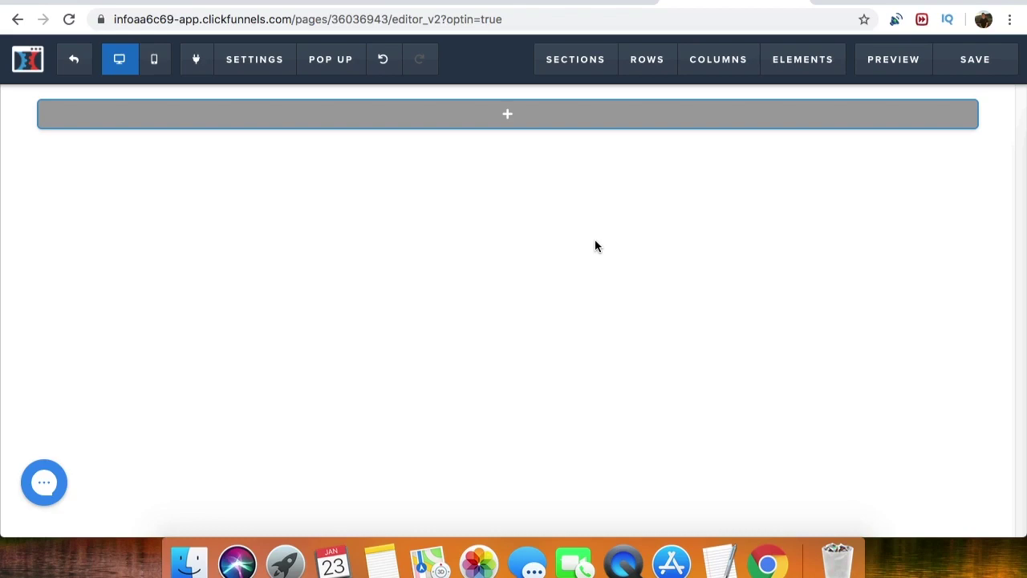
{"action": "left_click", "coordinate": [860, 4]}
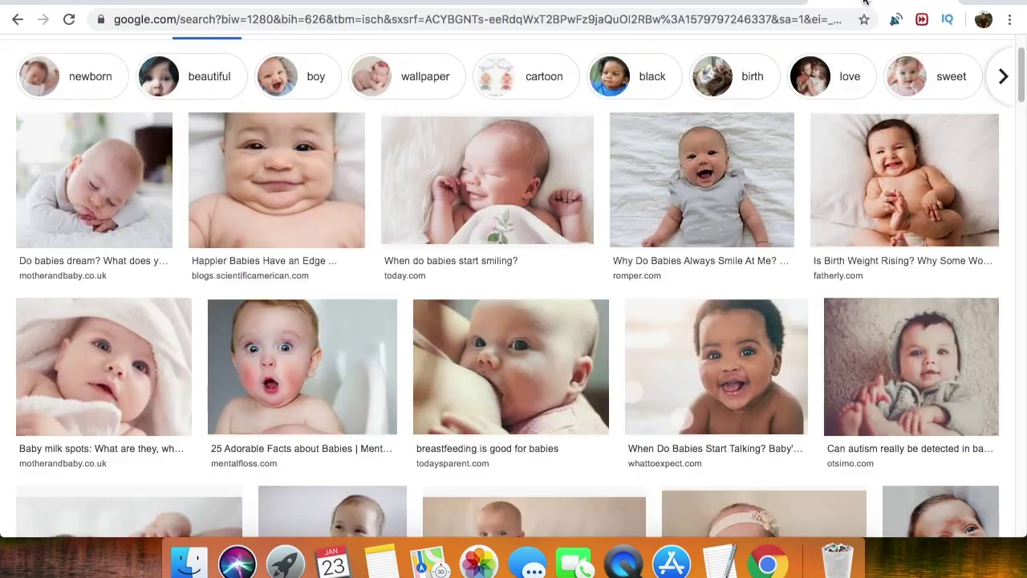
{"action": "scroll", "coordinate": [433, 102], "scroll_direction": "up", "scroll_amount": 3}
{"action": "left_click", "coordinate": [264, 77]}
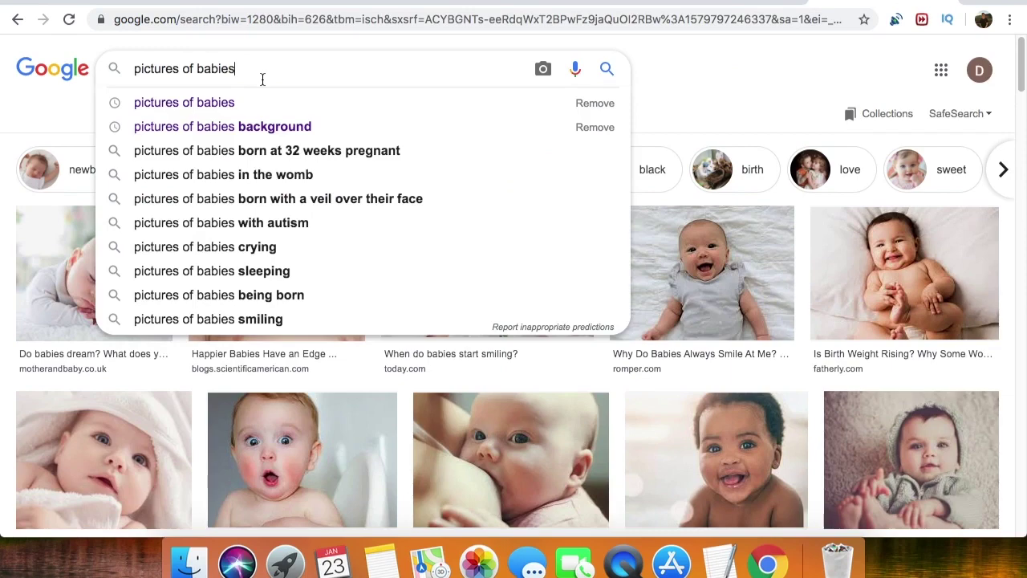
{"action": "left_click", "coordinate": [724, 141]}
{"action": "scroll", "coordinate": [719, 88], "scroll_direction": "down", "scroll_amount": 5}
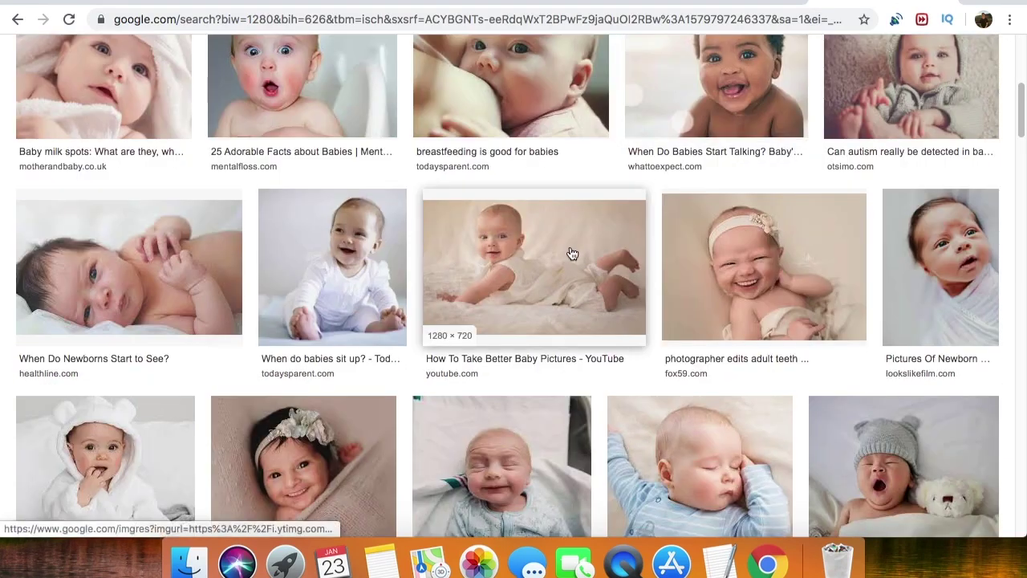
{"action": "scroll", "coordinate": [575, 255], "scroll_direction": "up", "scroll_amount": 5}
- Save the Romper image of the smiling baby in a grey outfit to the Desktop as a JPEG image
{"action": "left_click", "coordinate": [738, 193]}
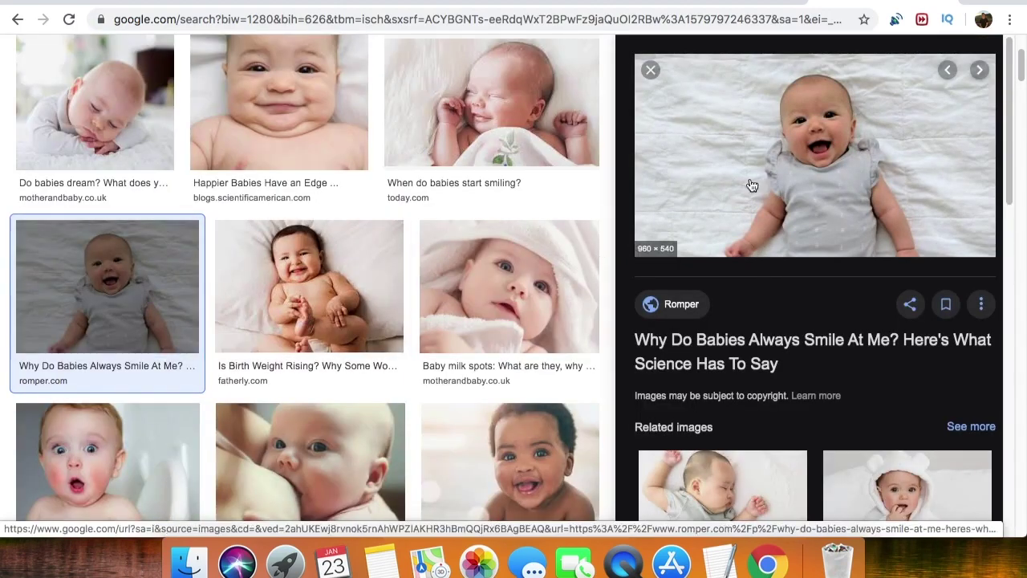
{"action": "right_click", "coordinate": [752, 155]}
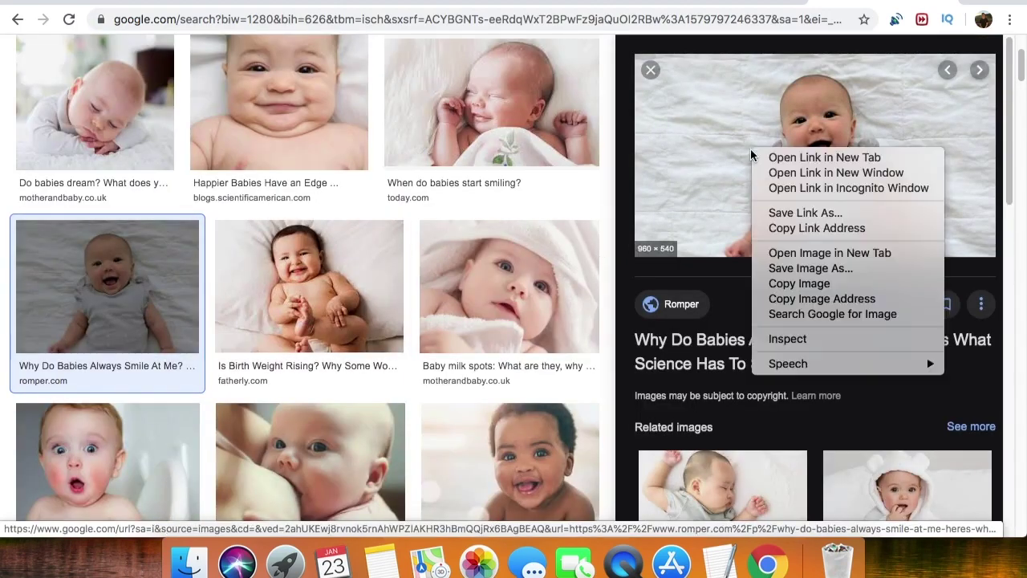
{"action": "left_click", "coordinate": [807, 268]}
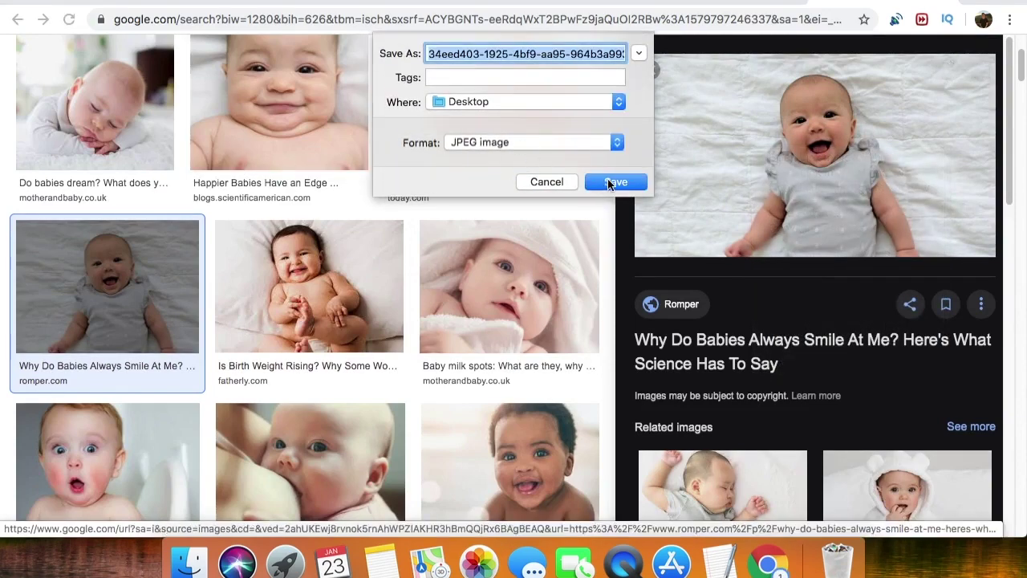
{"action": "left_click", "coordinate": [586, 183]}
- Switch to the ClickFunnels page editor and open the image library for the page's background image
{"action": "left_click", "coordinate": [715, 4]}
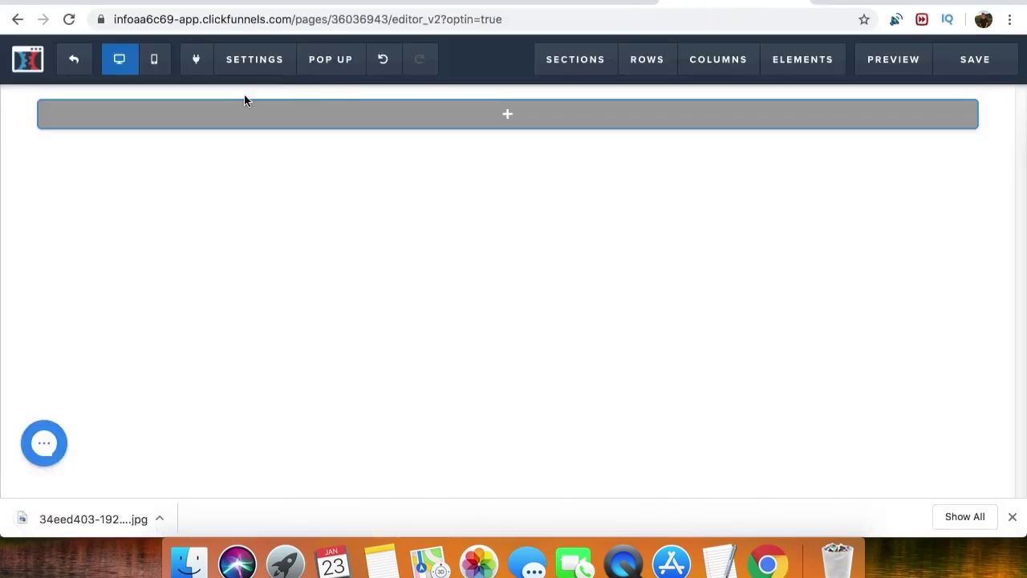
{"action": "mouse_move", "coordinate": [255, 60]}
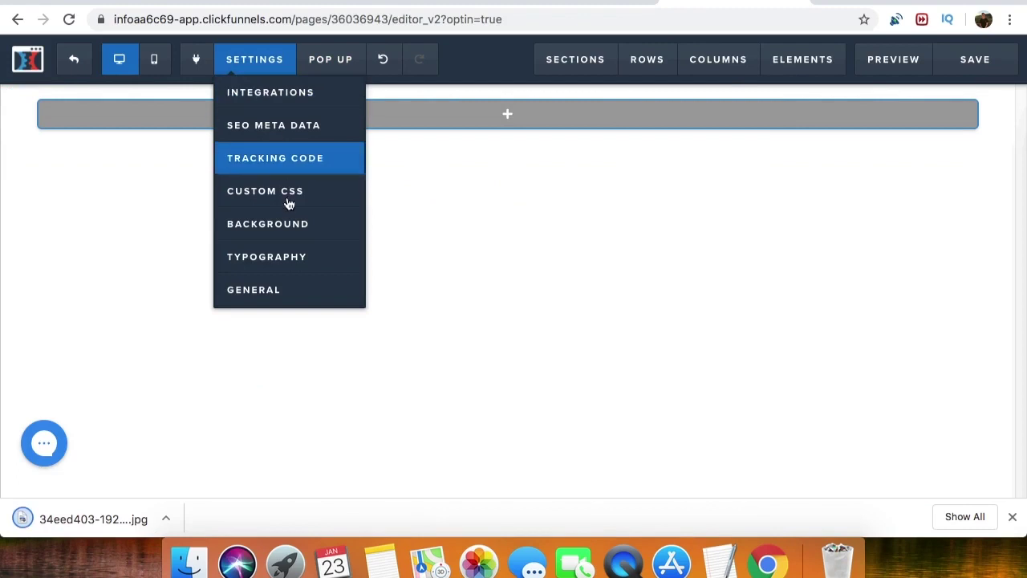
{"action": "left_click", "coordinate": [303, 241]}
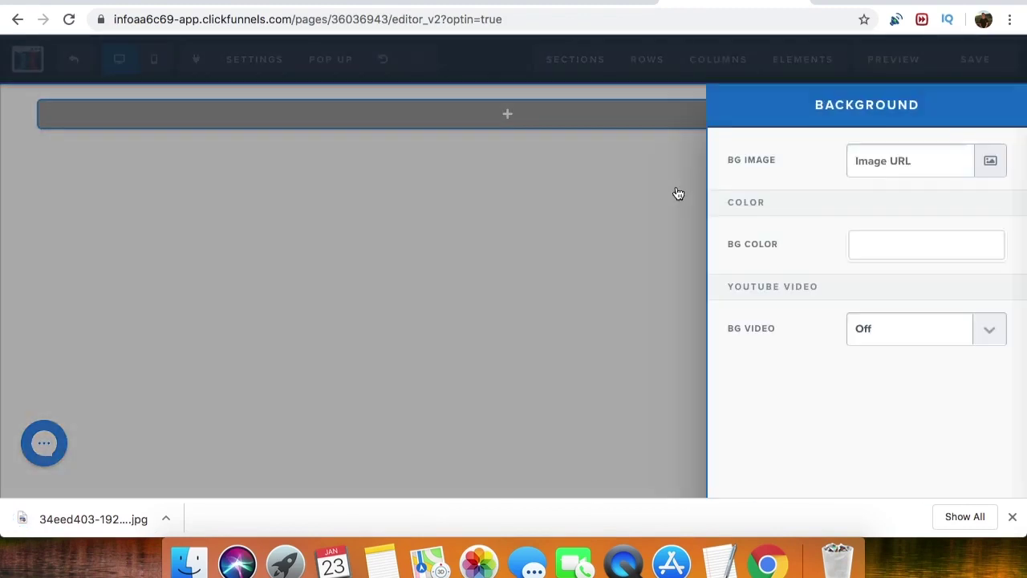
{"action": "left_click", "coordinate": [906, 244]}
{"action": "left_click", "coordinate": [744, 205]}
{"action": "left_click", "coordinate": [990, 160]}
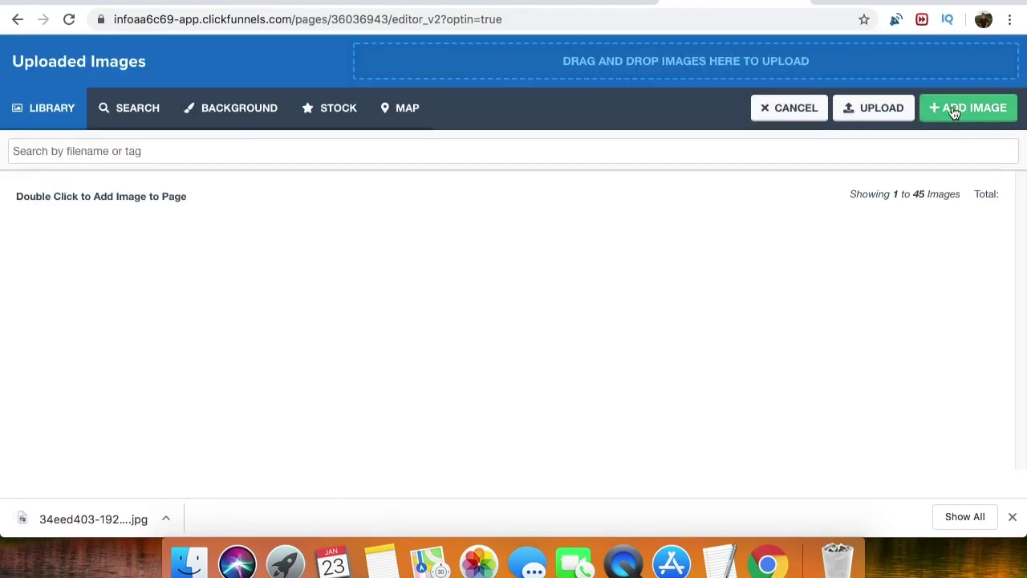
- Upload the smiling baby picture (34eed403-...102119.jpg) from the Desktop and add it as the page background
{"action": "left_click", "coordinate": [899, 107]}
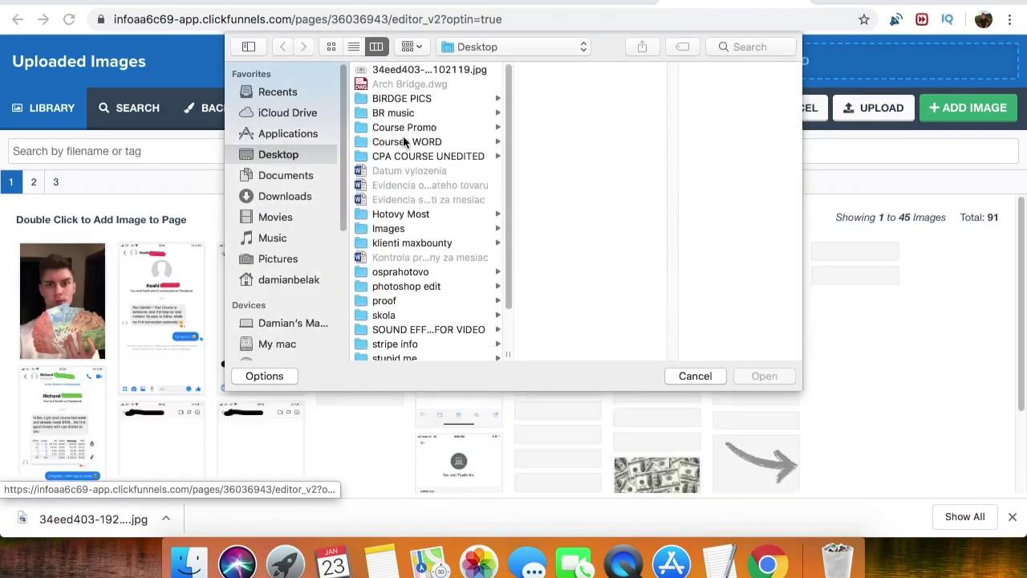
{"action": "scroll", "coordinate": [408, 165], "scroll_direction": "down", "scroll_amount": 3}
{"action": "scroll", "coordinate": [433, 155], "scroll_direction": "up", "scroll_amount": 3}
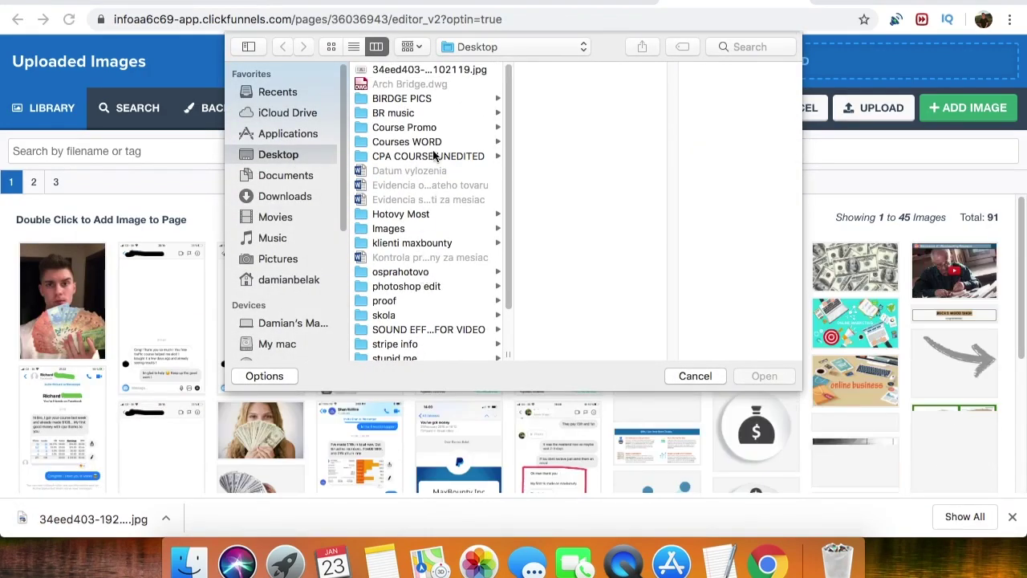
{"action": "left_click", "coordinate": [401, 70]}
{"action": "left_click", "coordinate": [764, 376]}
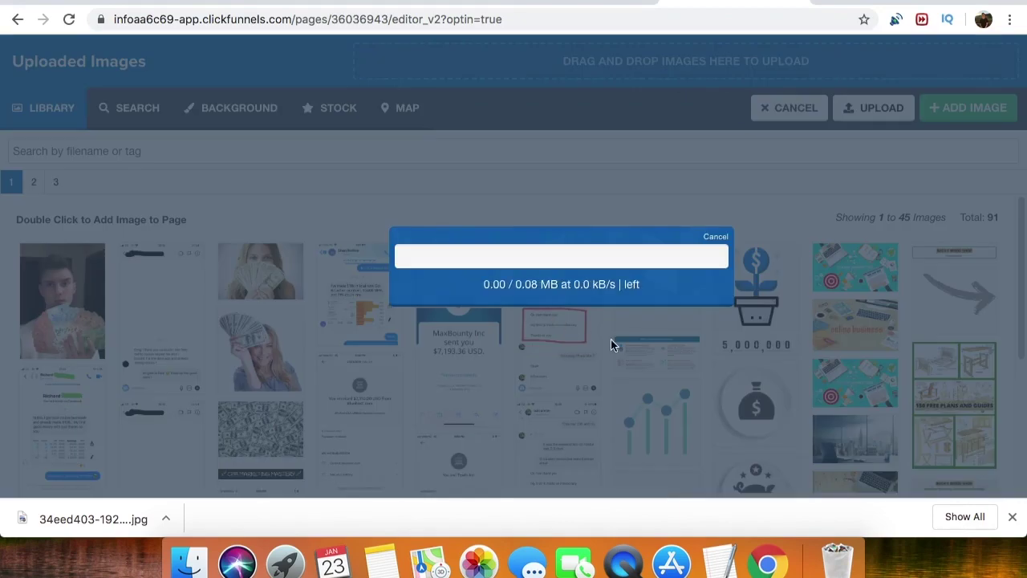
{"action": "left_click", "coordinate": [1012, 520]}
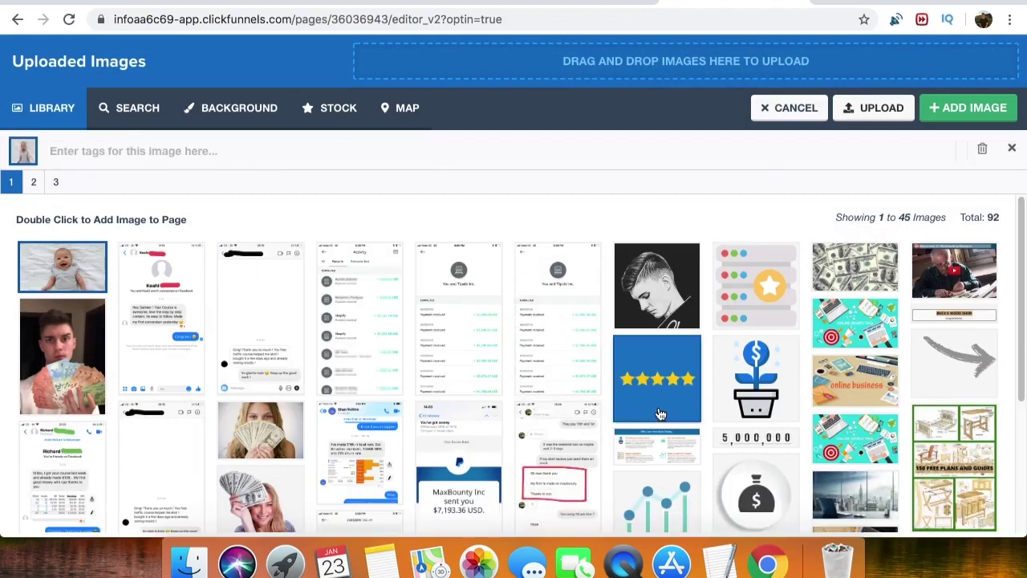
{"action": "left_click", "coordinate": [969, 108]}
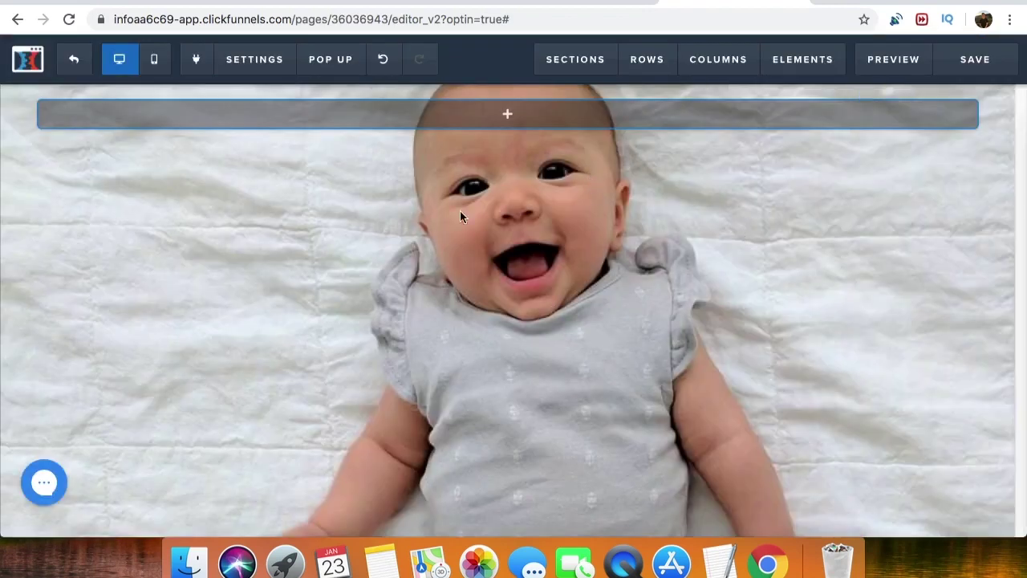
{"action": "left_click", "coordinate": [507, 117]}
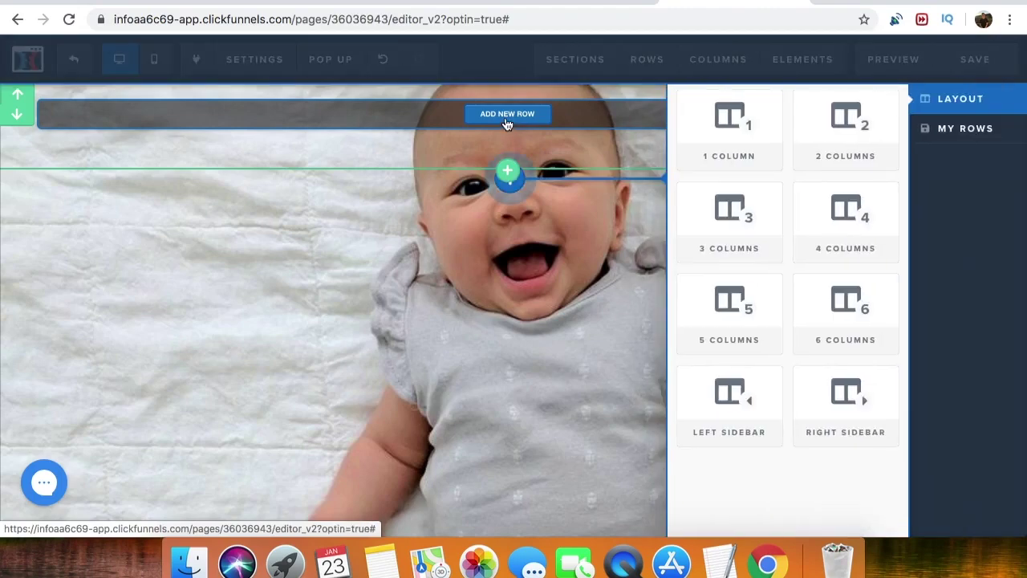
{"action": "left_click", "coordinate": [747, 140]}
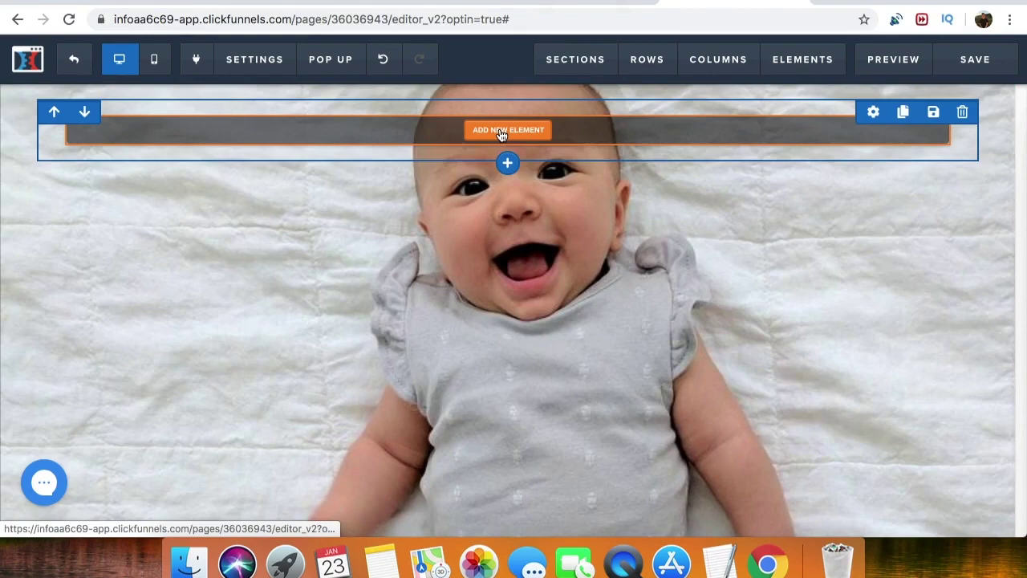
{"action": "left_click", "coordinate": [501, 132]}
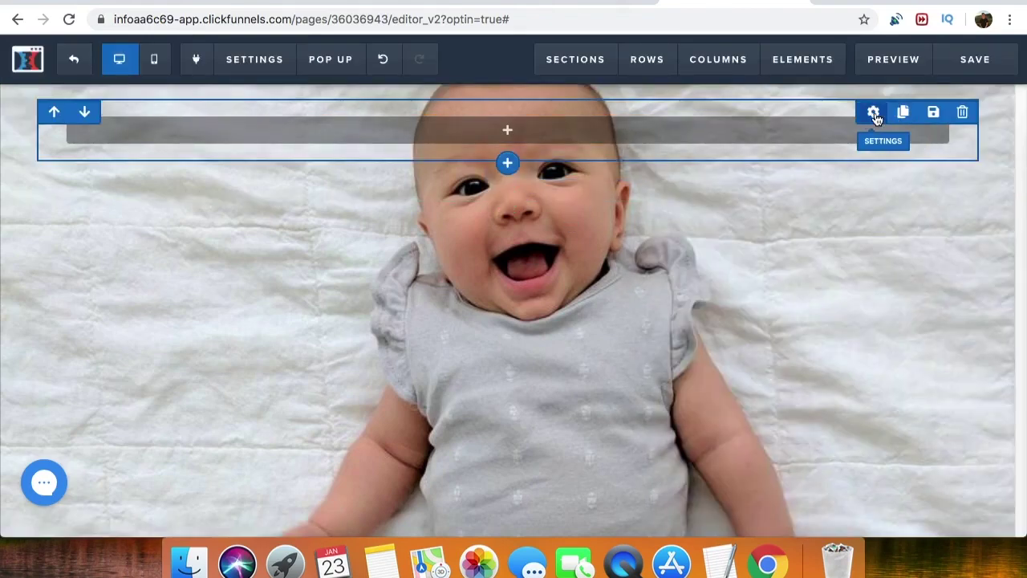
{"action": "left_click", "coordinate": [962, 112]}
{"action": "left_click", "coordinate": [634, 117]}
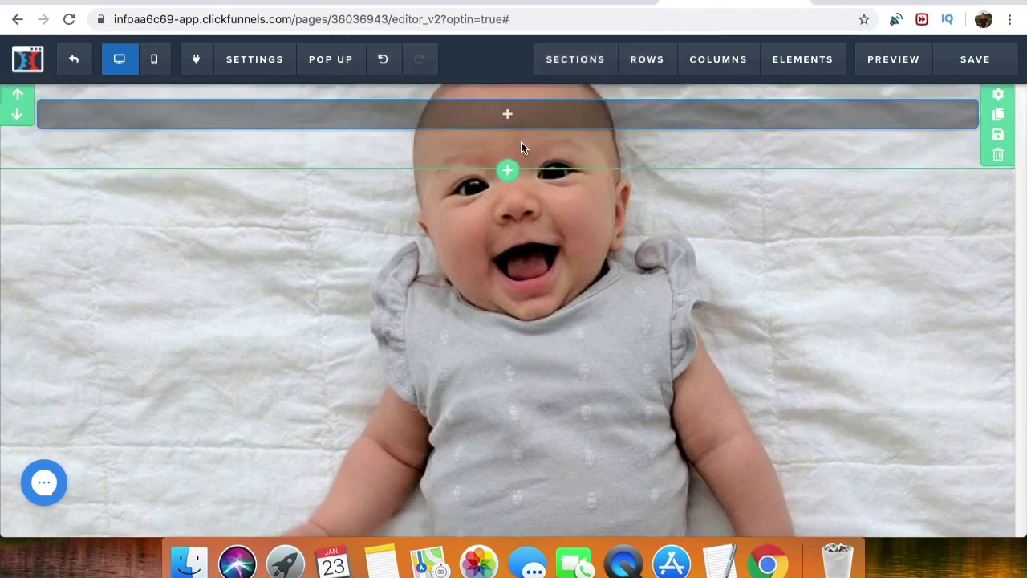
- Replace the full-width section with a Medium section and add a 1 Column row inside it
{"action": "left_click", "coordinate": [998, 154]}
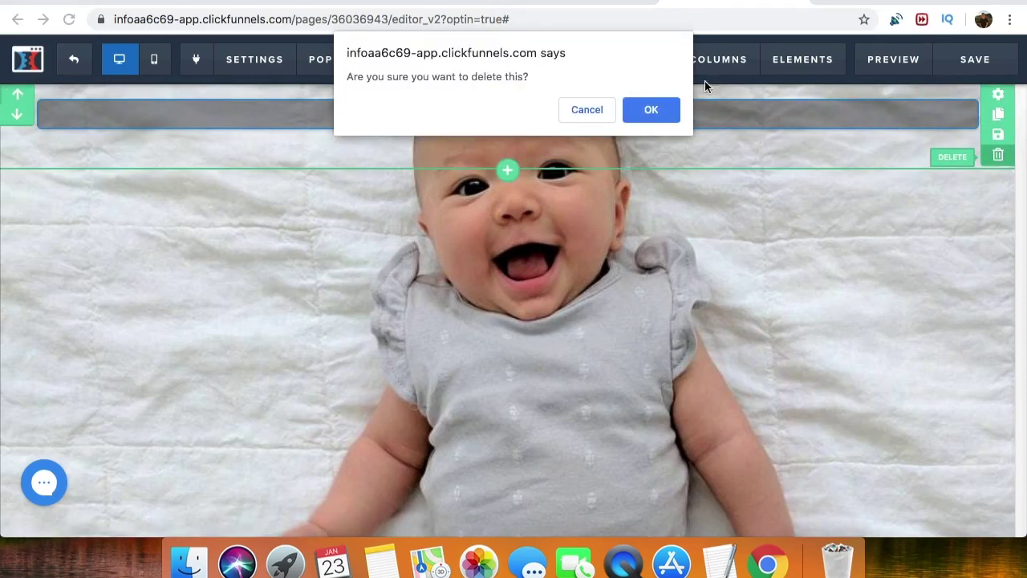
{"action": "left_click", "coordinate": [654, 115]}
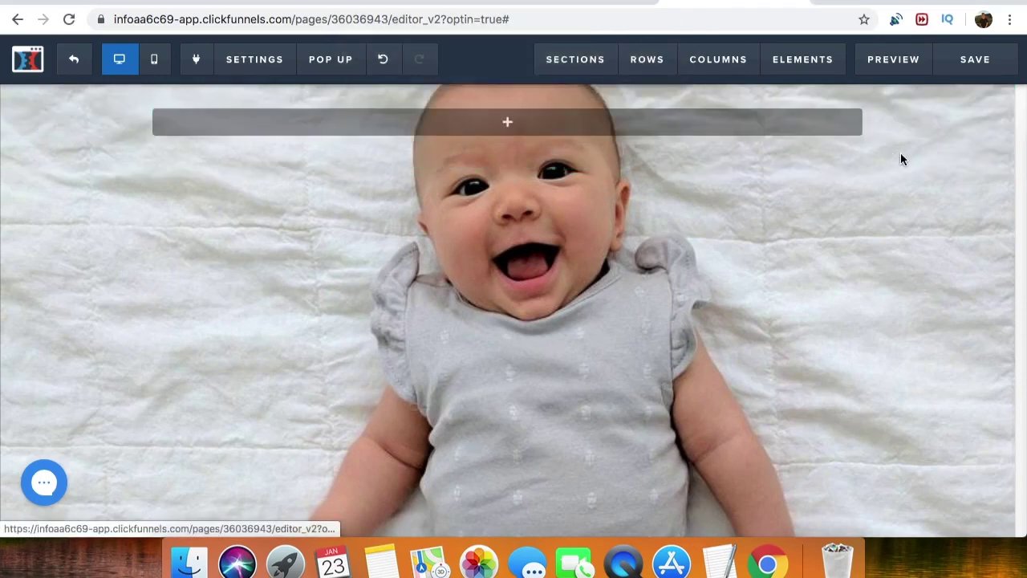
{"action": "left_click", "coordinate": [535, 126]}
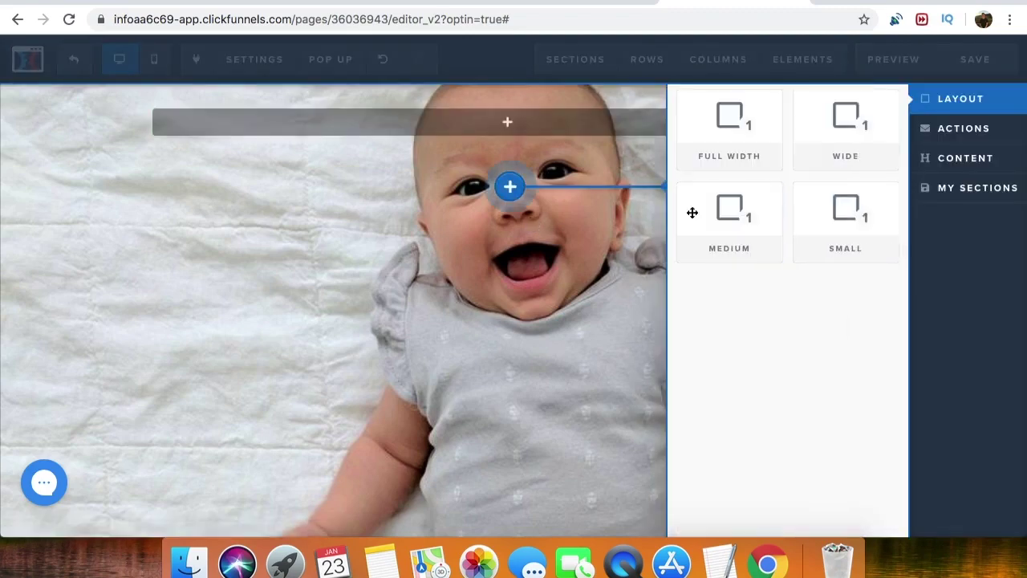
{"action": "left_click", "coordinate": [742, 221]}
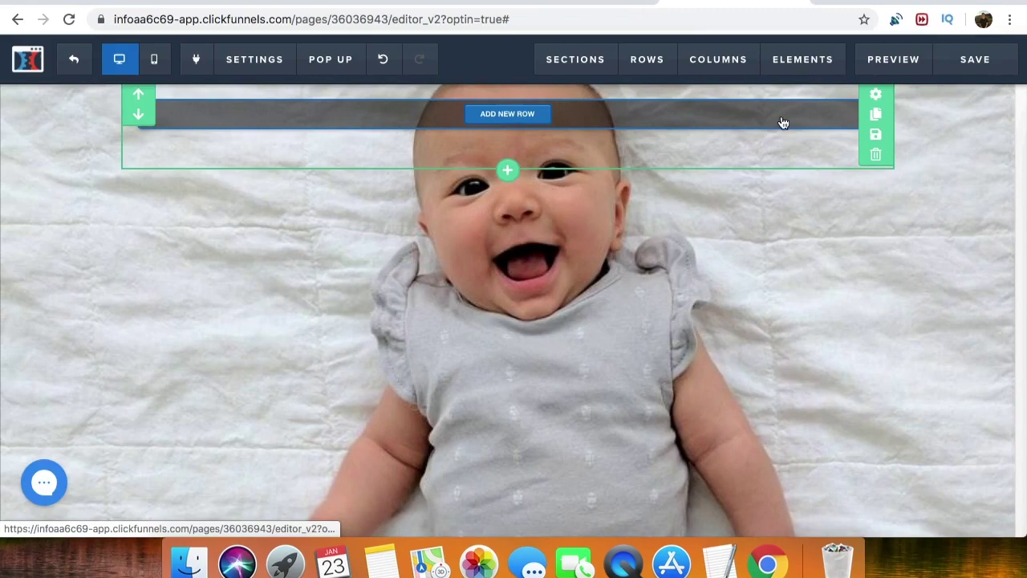
{"action": "left_click", "coordinate": [535, 120]}
{"action": "left_click", "coordinate": [755, 132]}
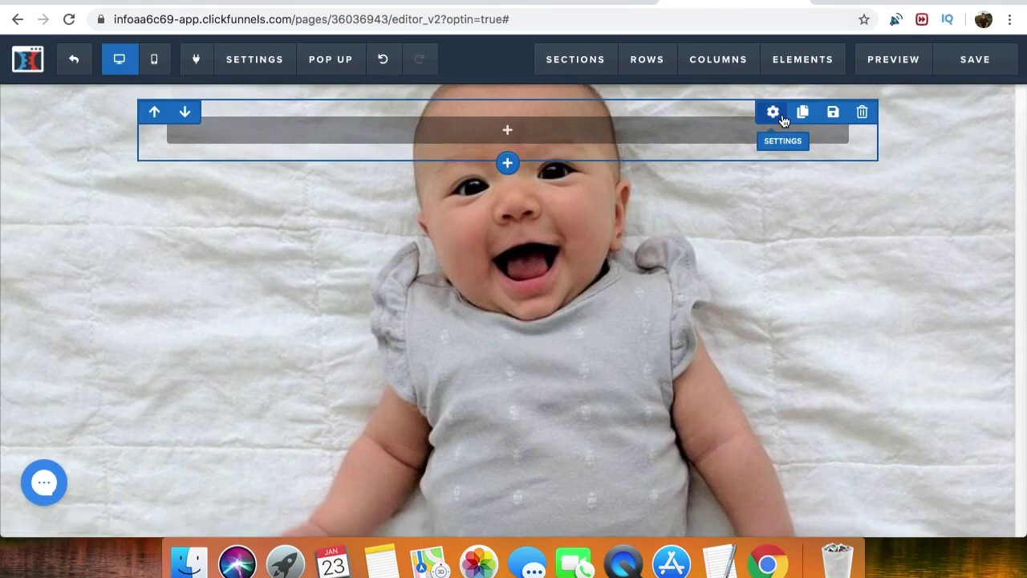
- Give the one-column row a white #ffffff background and set its width to 90%
{"action": "left_click", "coordinate": [782, 116]}
{"action": "left_click", "coordinate": [881, 365]}
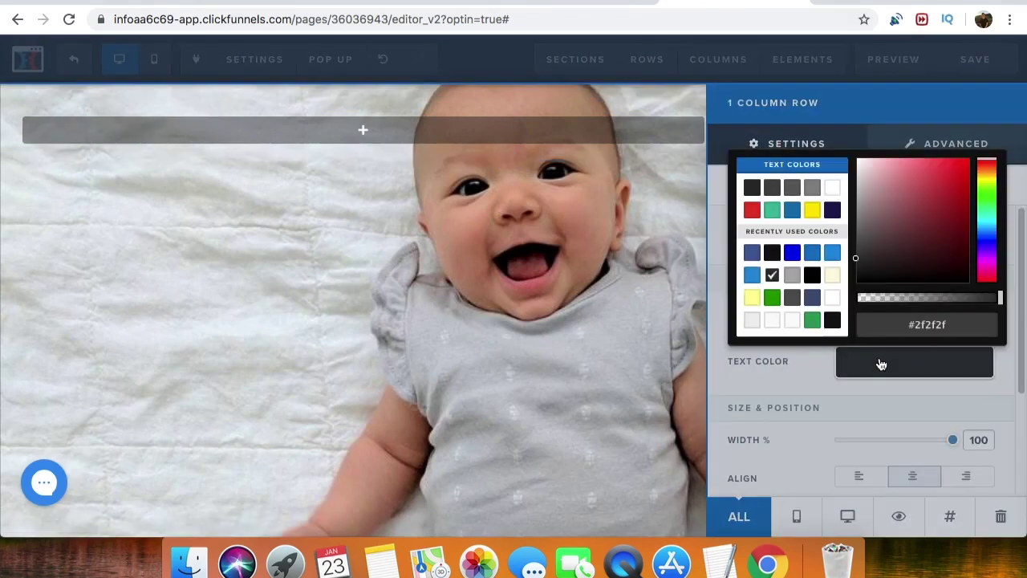
{"action": "left_click", "coordinate": [797, 380]}
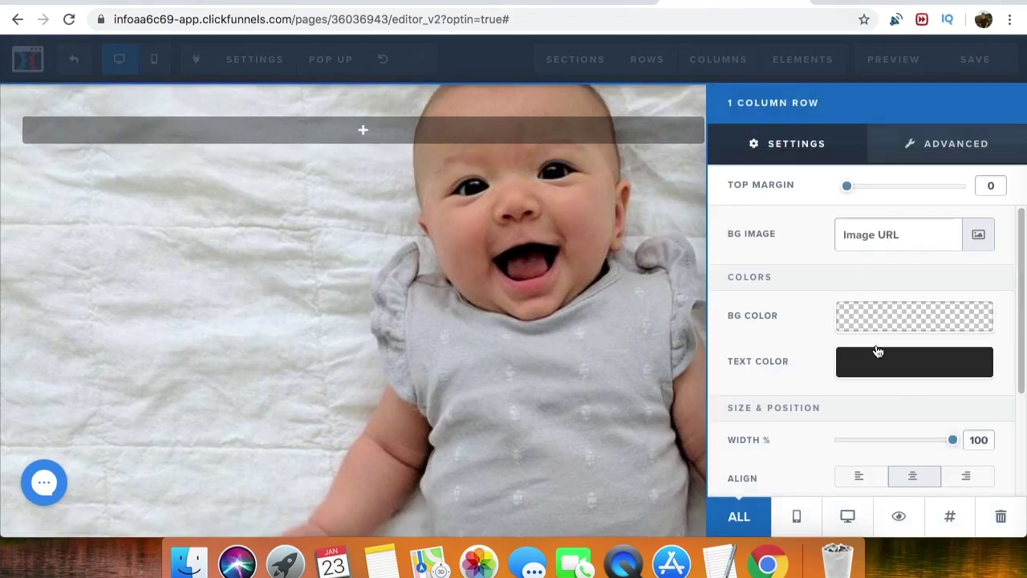
{"action": "left_click", "coordinate": [871, 323]}
{"action": "left_click", "coordinate": [832, 371]}
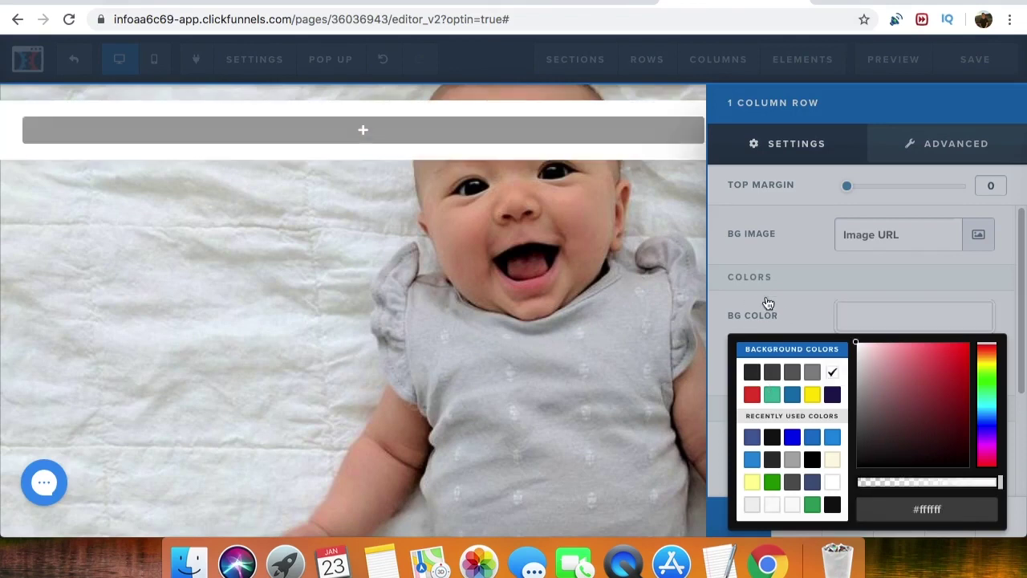
{"action": "left_click", "coordinate": [767, 304]}
{"action": "left_click_drag", "start_coordinate": [950, 444], "coordinate": [930, 454]}
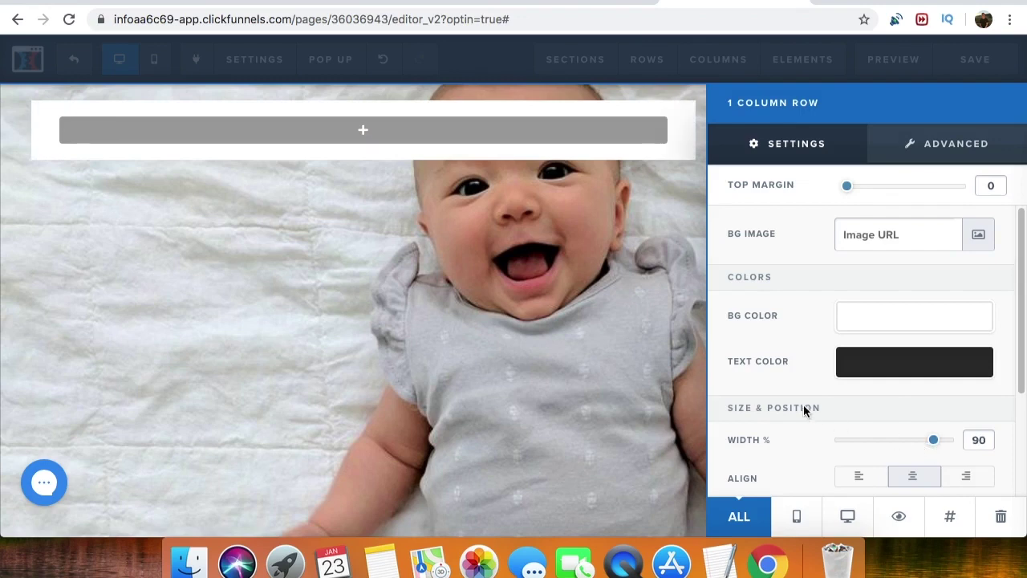
- Make the row's white background semi-transparent at 0.66 opacity and close the row settings
{"action": "left_click", "coordinate": [862, 317]}
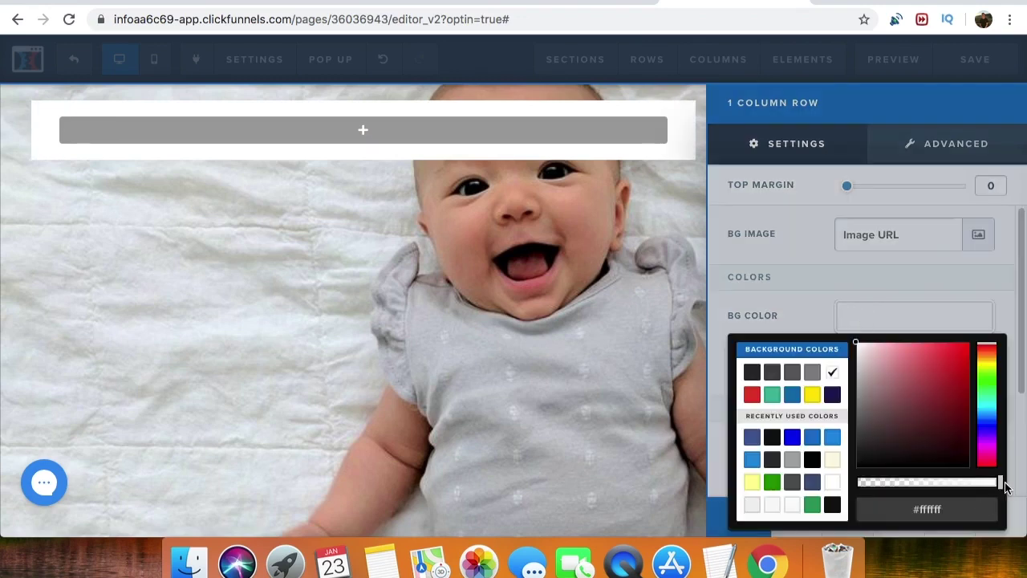
{"action": "left_click_drag", "start_coordinate": [1001, 483], "coordinate": [951, 490]}
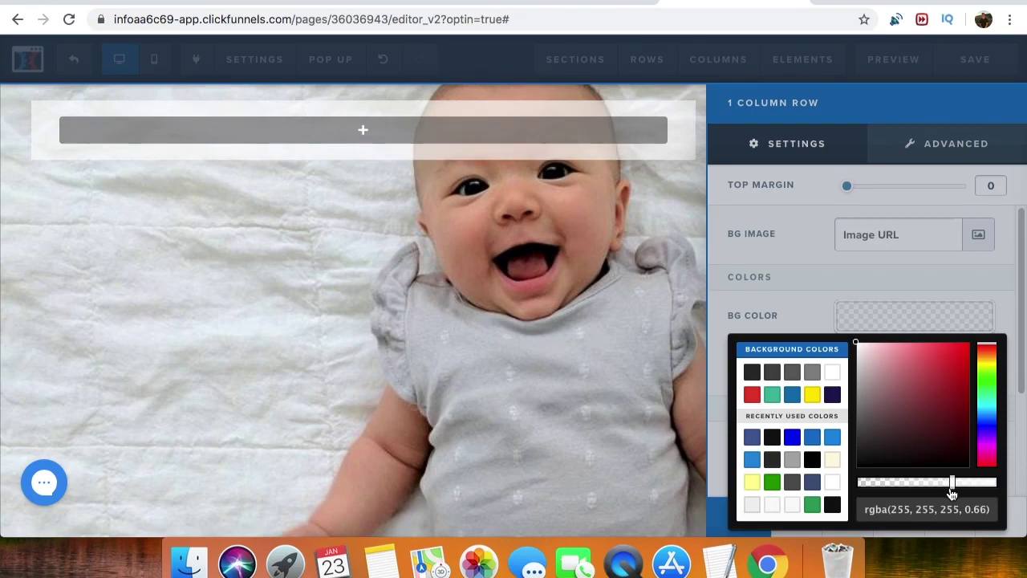
{"action": "left_click", "coordinate": [766, 302]}
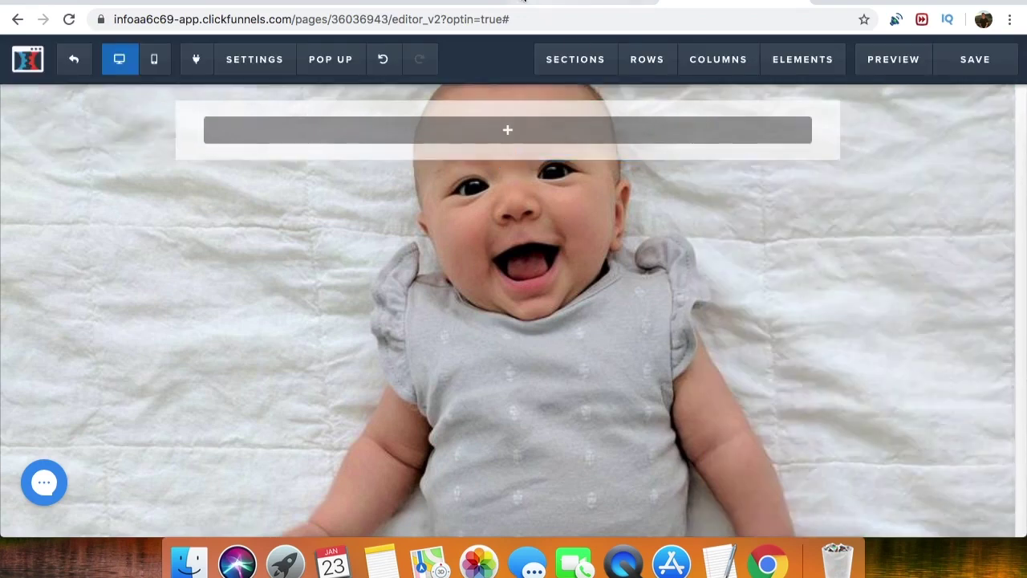
- Check the Huggies landing page preview on MaxBounty and add a Headline element to the row in ClickFunnels
{"action": "left_click", "coordinate": [433, 3]}
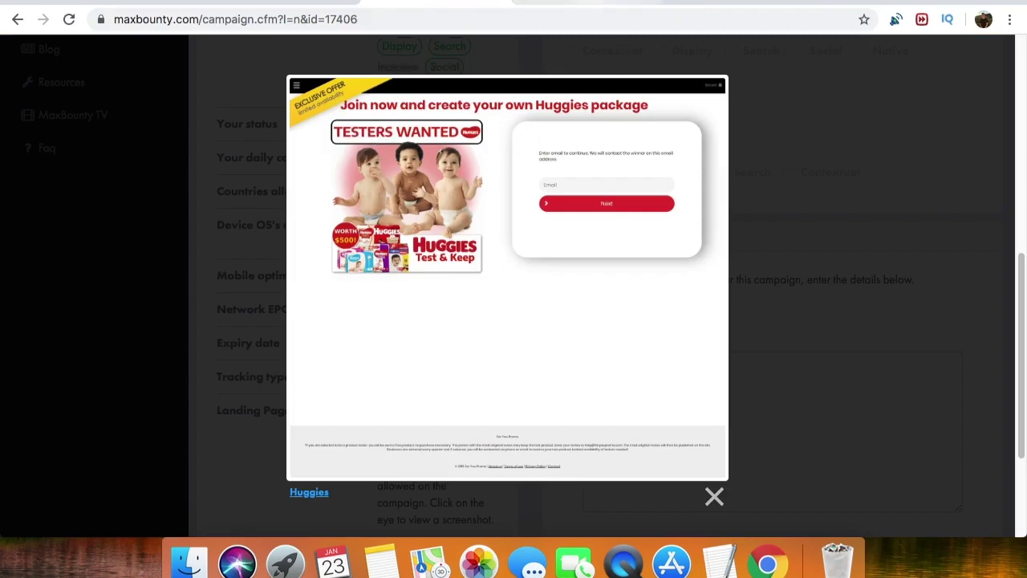
{"action": "left_click", "coordinate": [588, 1]}
{"action": "left_click", "coordinate": [695, 2]}
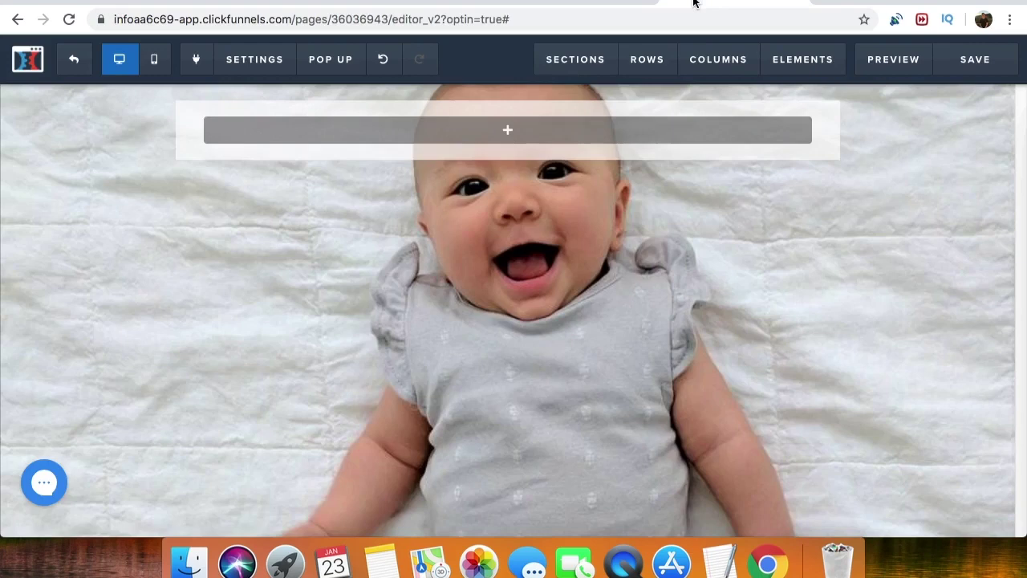
{"action": "left_click", "coordinate": [508, 129]}
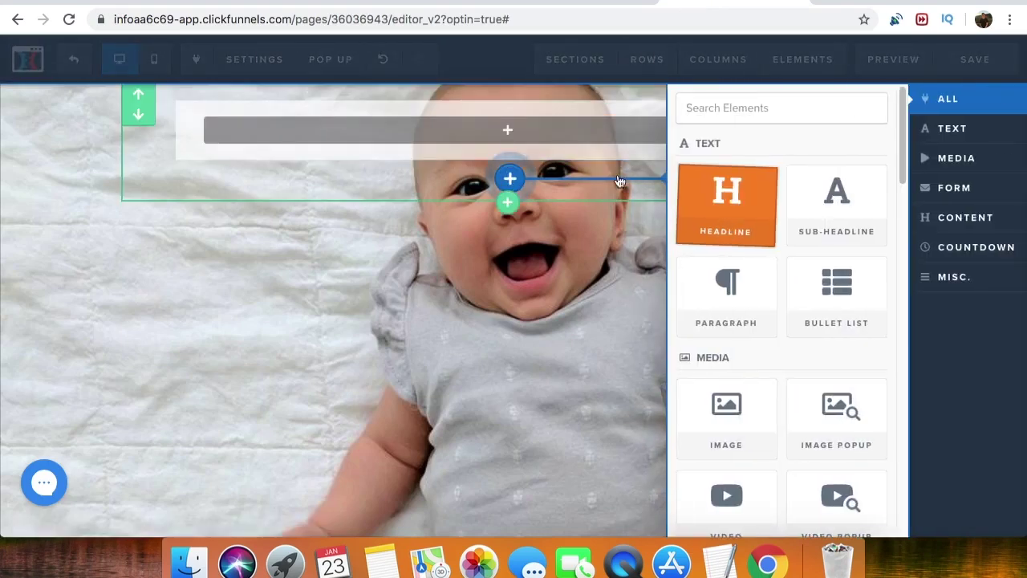
{"action": "left_click", "coordinate": [732, 204]}
- Replace the headline's placeholder text with "Test Out Our Huggies And Keep Them !"
{"action": "left_click", "coordinate": [534, 134]}
{"action": "type", "text": "T"}
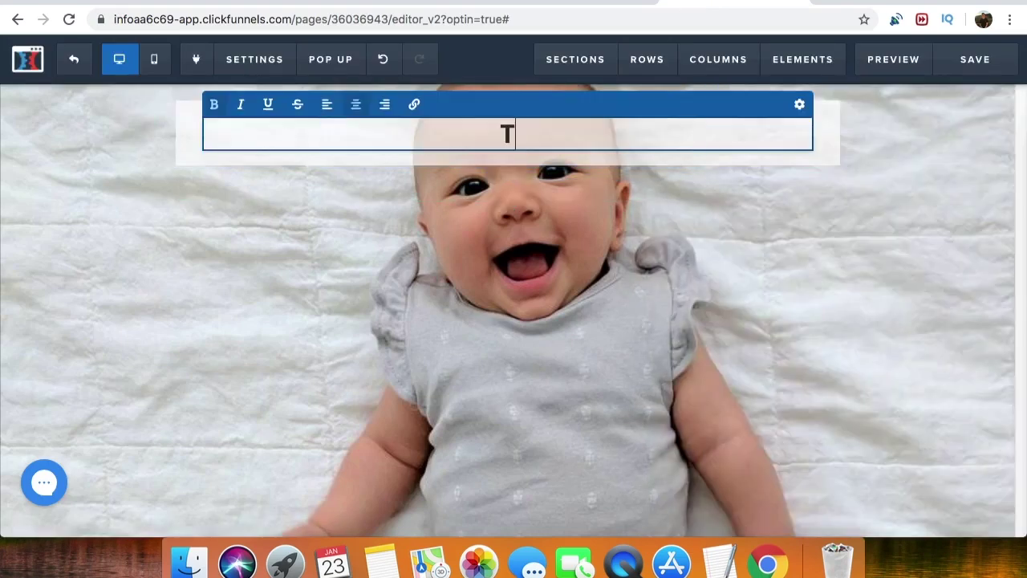
{"action": "type", "text": "est Out O"}
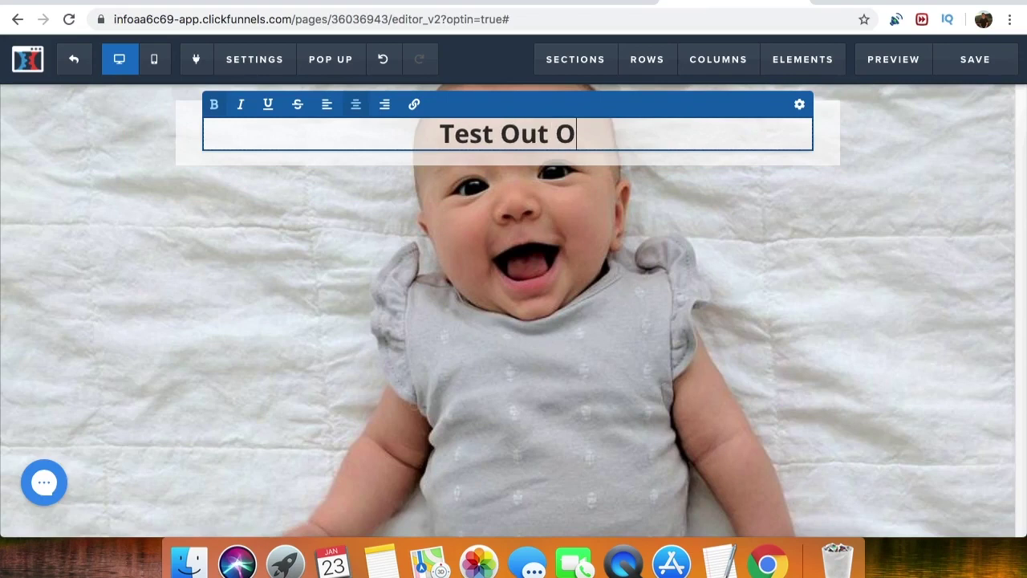
{"action": "type", "text": "ur Hu"}
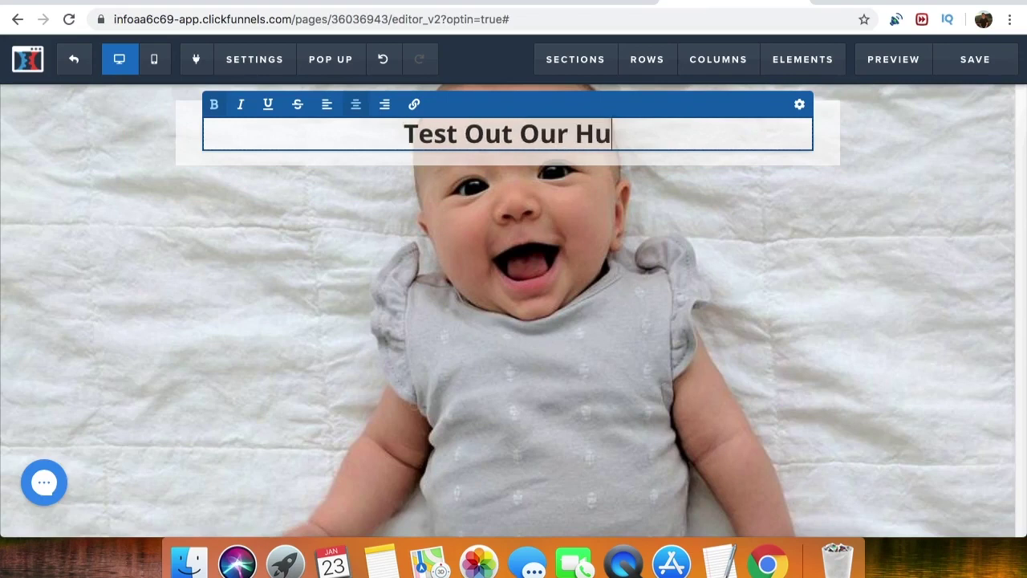
{"action": "type", "text": "ggies"}
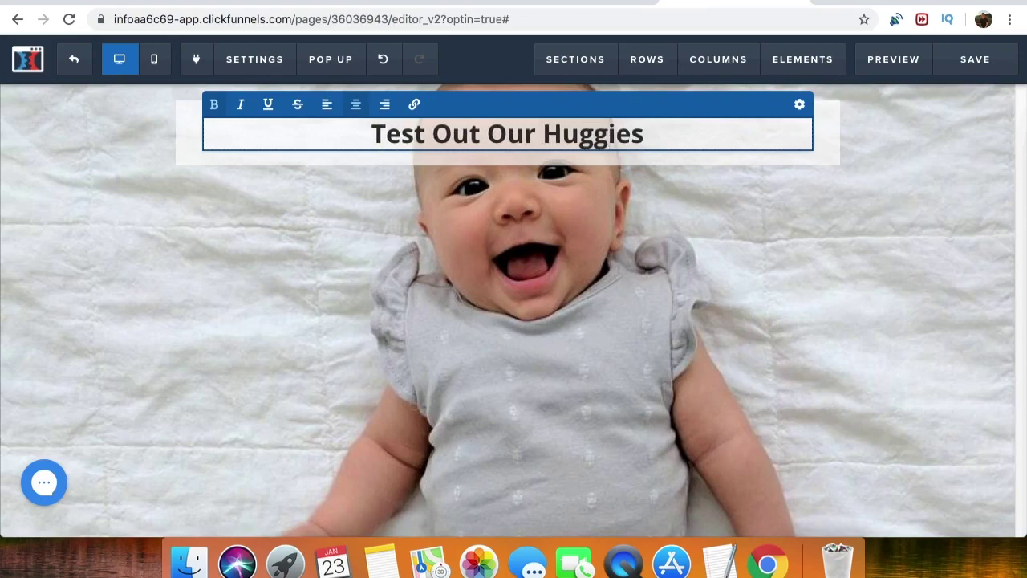
{"action": "key", "text": "BackSpace"}
{"action": "type", "text": "D"}
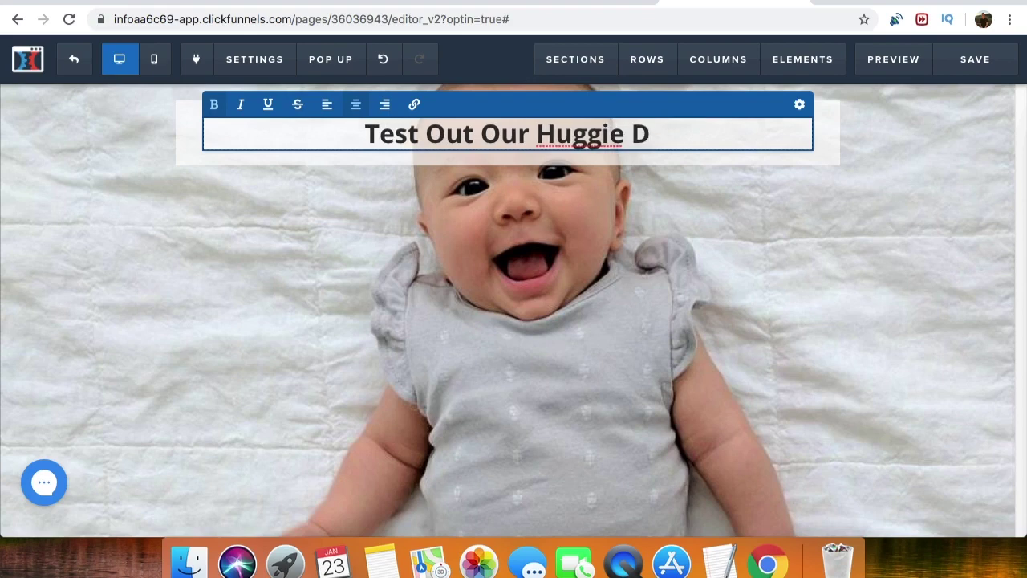
{"action": "key", "text": "BackSpace"}
{"action": "key", "text": "BackSpace"}
{"action": "type", "text": "s"}
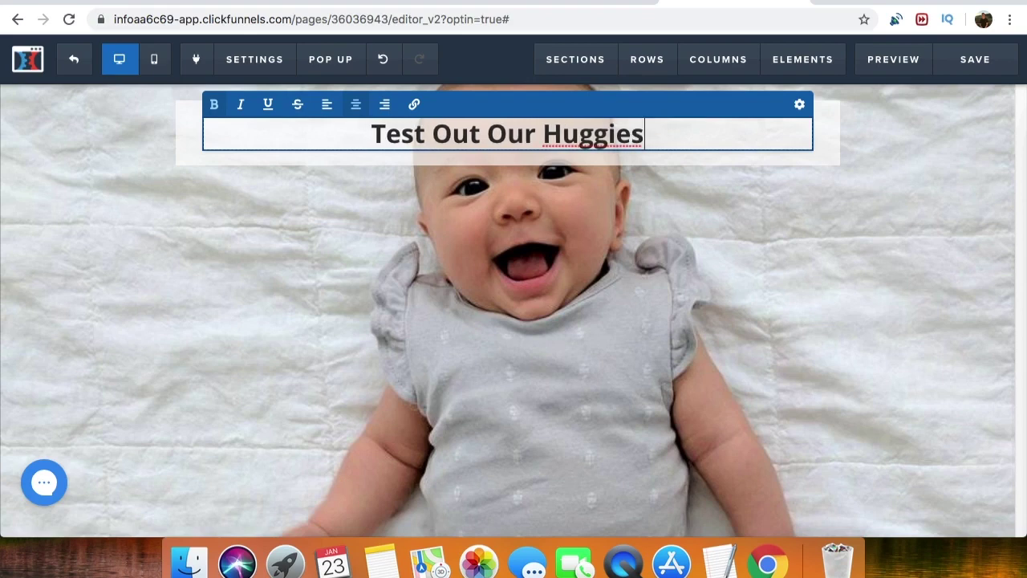
{"action": "type", "text": " And Keep Them !"}
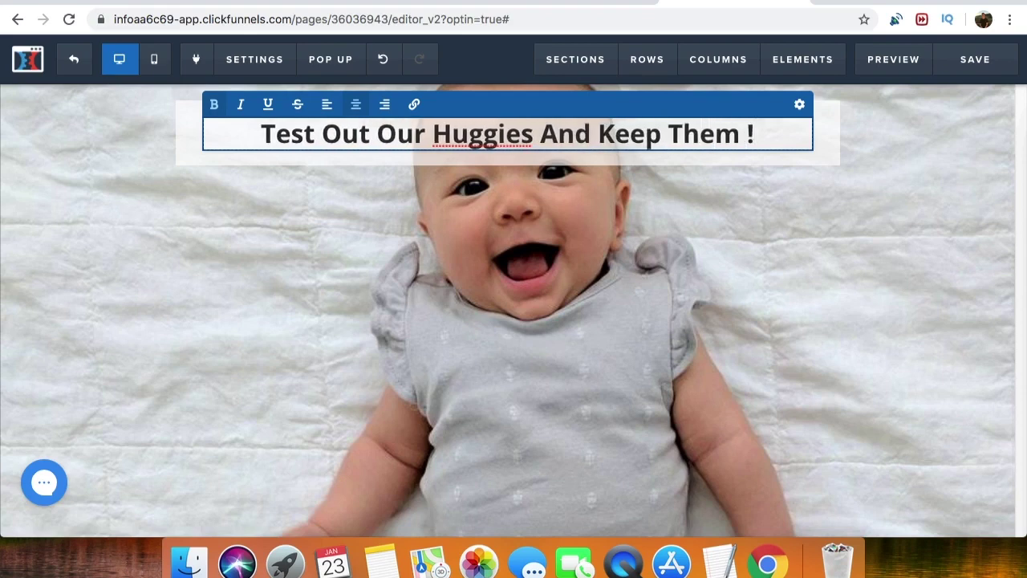
- Add an Image element directly below the headline in the white row
{"action": "left_click", "coordinate": [536, 288]}
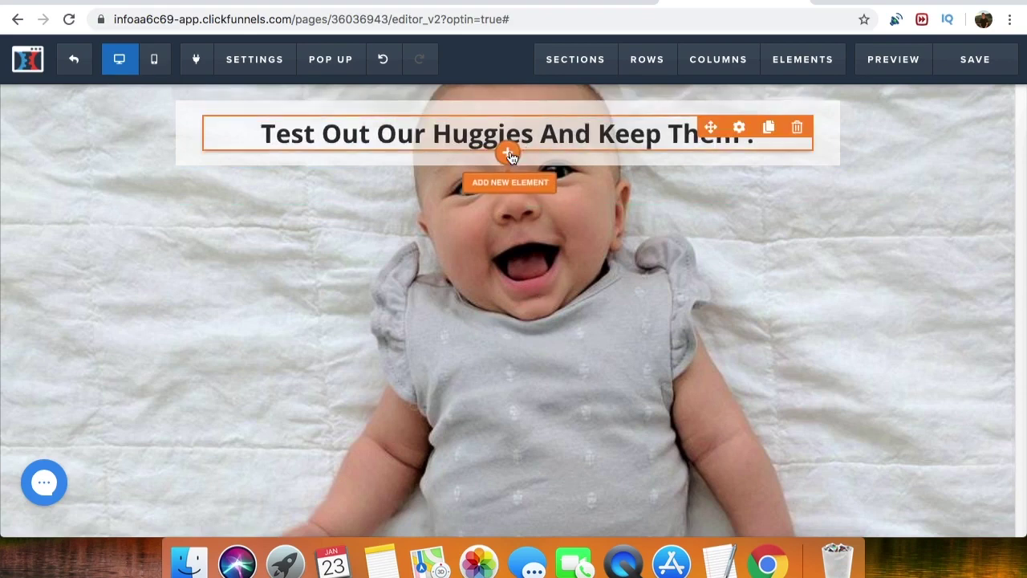
{"action": "left_click", "coordinate": [509, 154]}
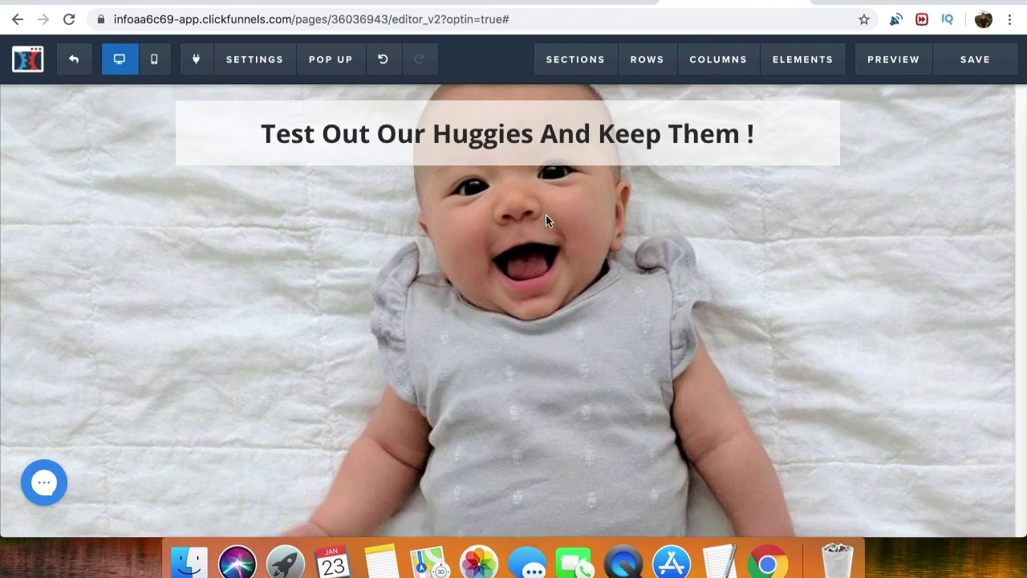
{"action": "left_click", "coordinate": [508, 154]}
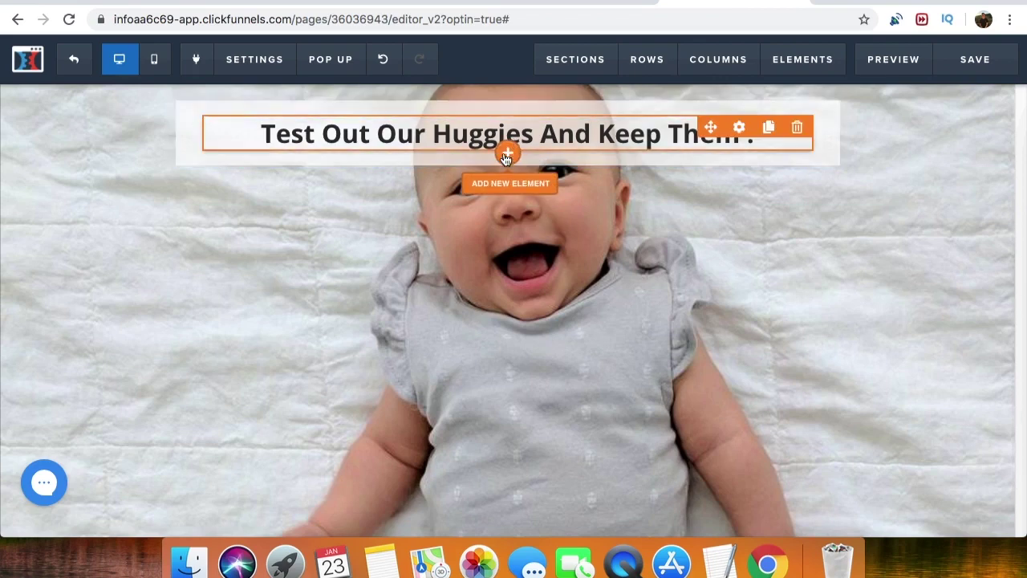
{"action": "left_click", "coordinate": [507, 154]}
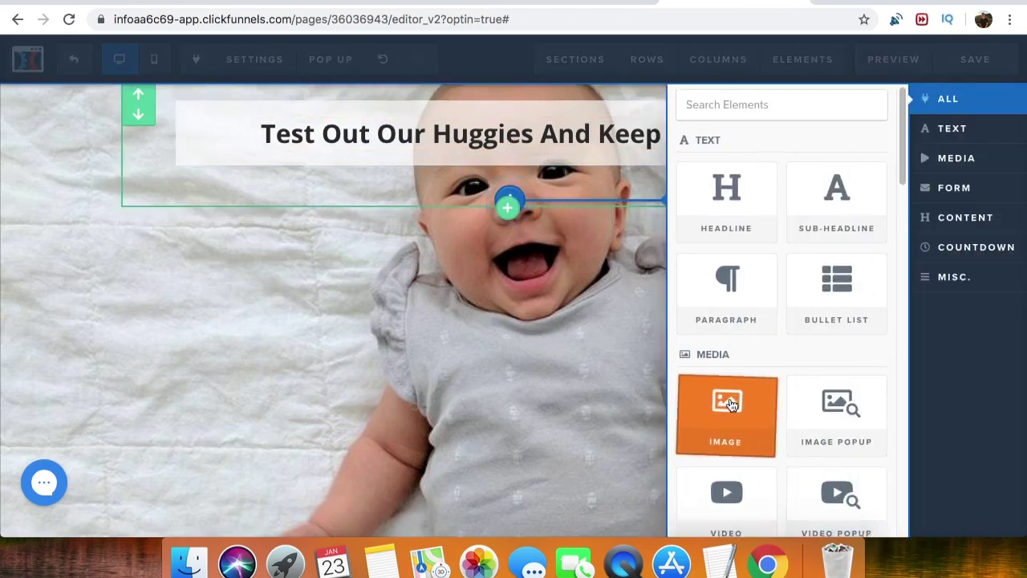
{"action": "scroll", "coordinate": [726, 425], "scroll_direction": "down", "scroll_amount": 1}
- Switch to Google Images and search for "huggie diapers"
{"action": "left_click", "coordinate": [797, 80]}
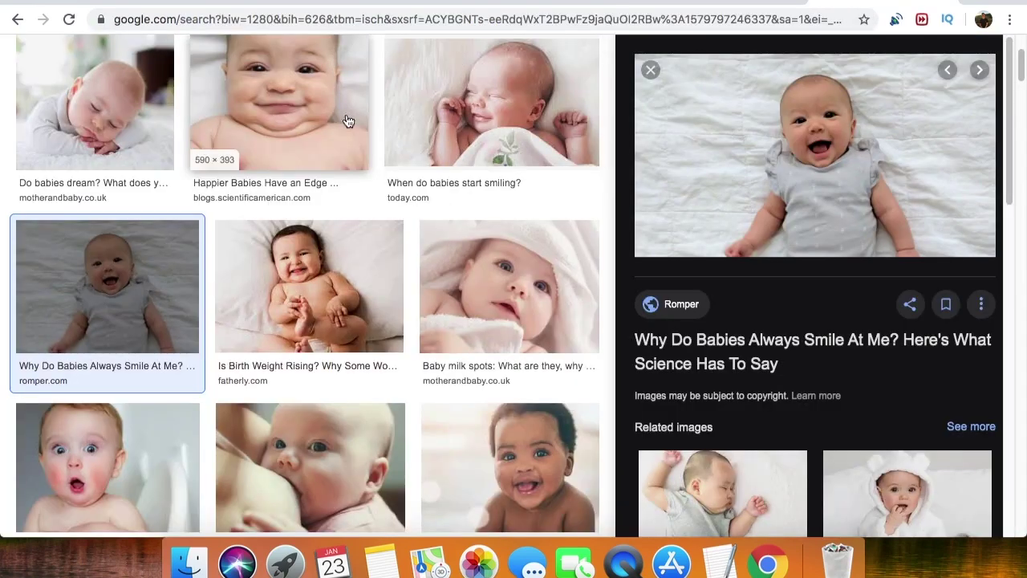
{"action": "scroll", "coordinate": [321, 75], "scroll_direction": "up", "scroll_amount": 3}
{"action": "left_click", "coordinate": [144, 51]}
{"action": "type", "text": "higgie"}
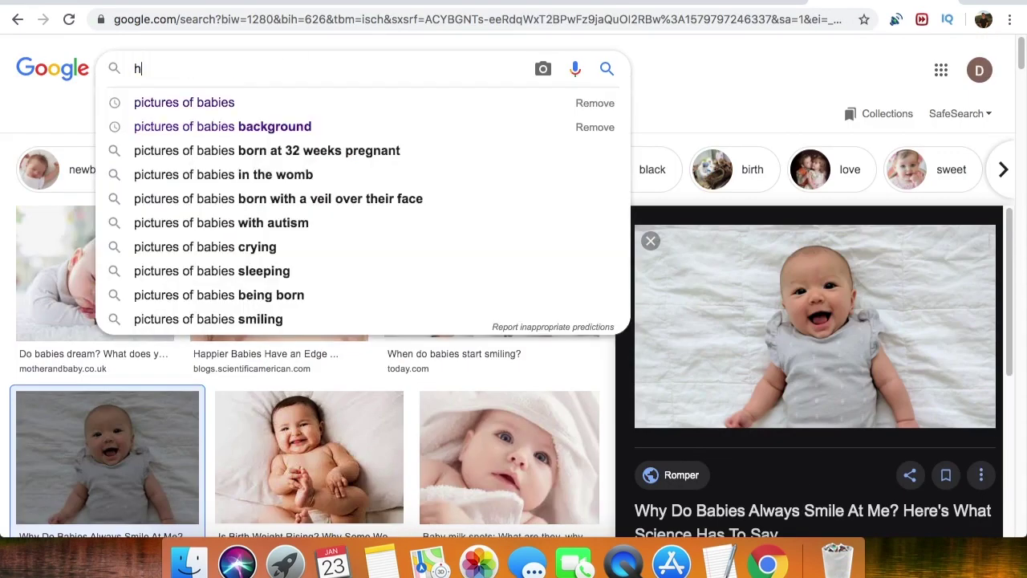
{"action": "key", "text": "BackSpace"}
{"action": "key", "text": "BackSpace"}
{"action": "key", "text": "BackSpace"}
{"action": "key", "text": "BackSpace"}
{"action": "key", "text": "BackSpace"}
{"action": "type", "text": "uggie diapers"}
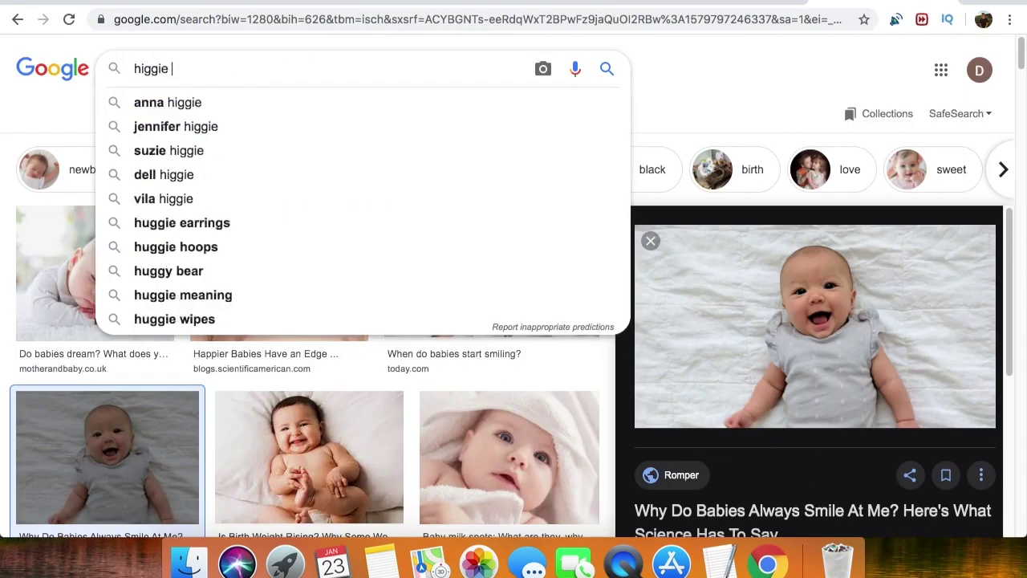
{"action": "key", "text": "Return"}
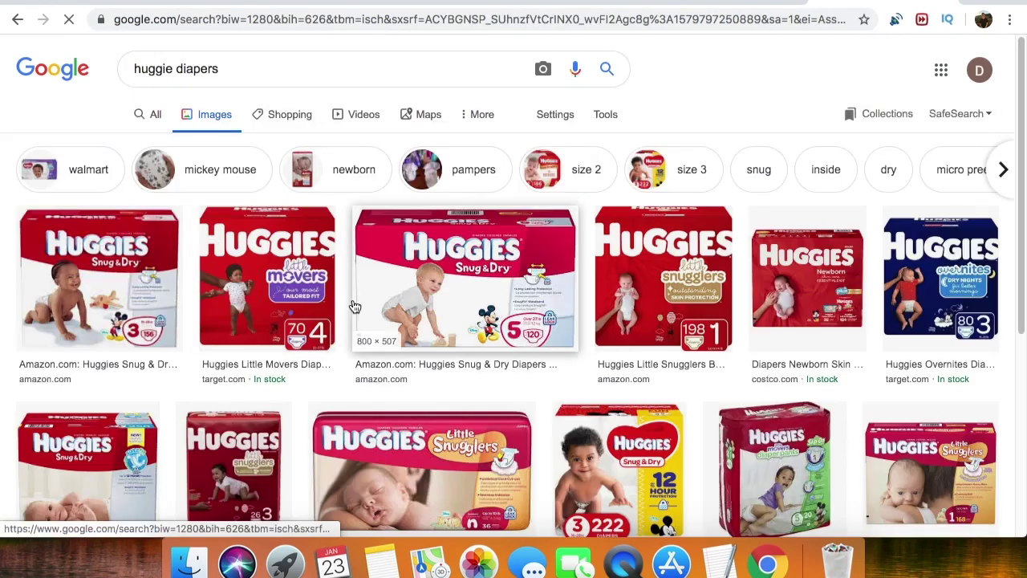
- Save the Huggies Little Movers box picture from the Target search result to the computer
{"action": "scroll", "coordinate": [157, 305], "scroll_direction": "down", "scroll_amount": 2}
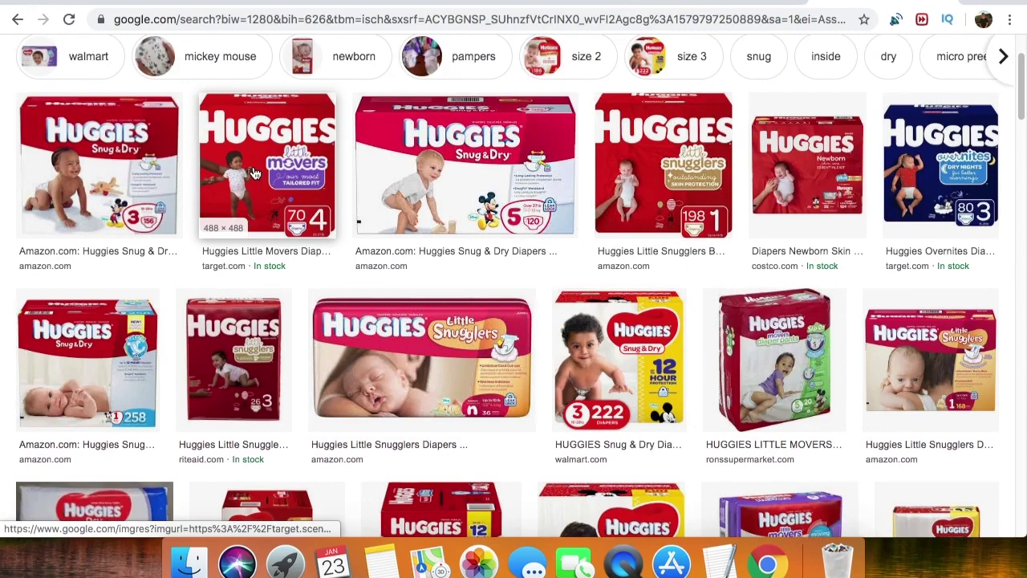
{"action": "left_click", "coordinate": [254, 174]}
{"action": "right_click", "coordinate": [813, 195]}
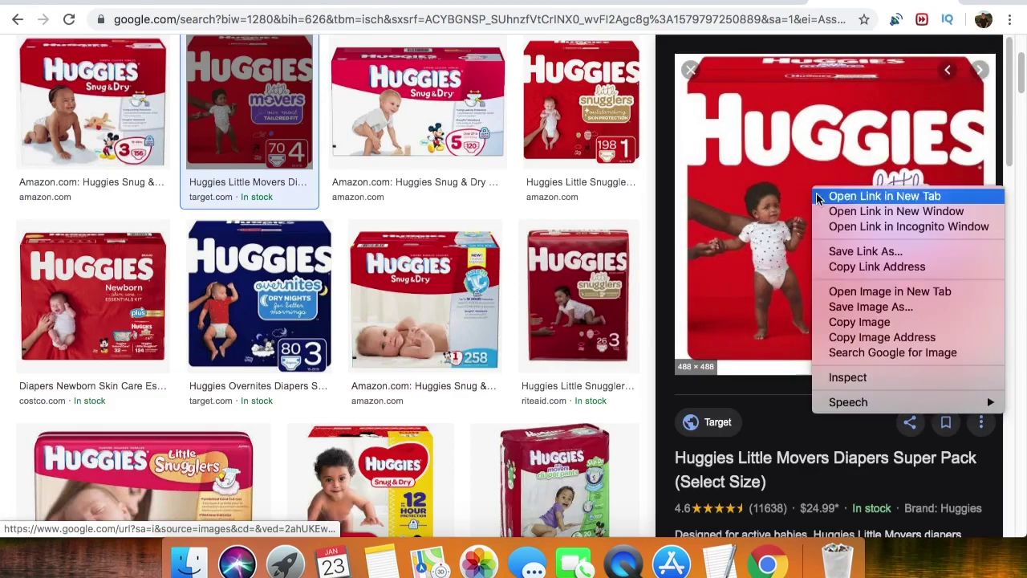
{"action": "left_click", "coordinate": [885, 313]}
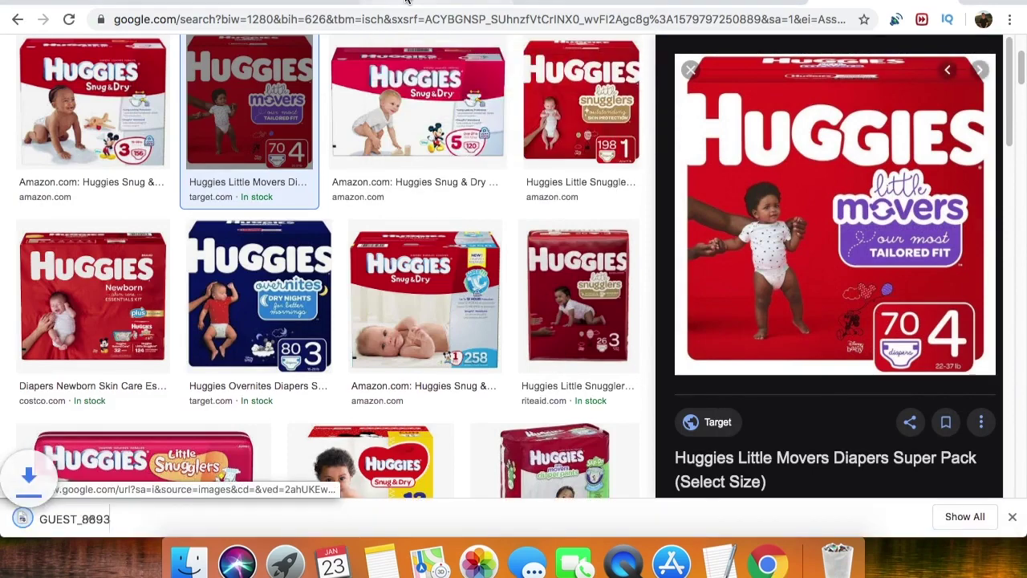
- Return to ClickFunnels and upload the saved Huggies box JPEG from the Desktop through the image element's image library
{"action": "left_click", "coordinate": [438, 4]}
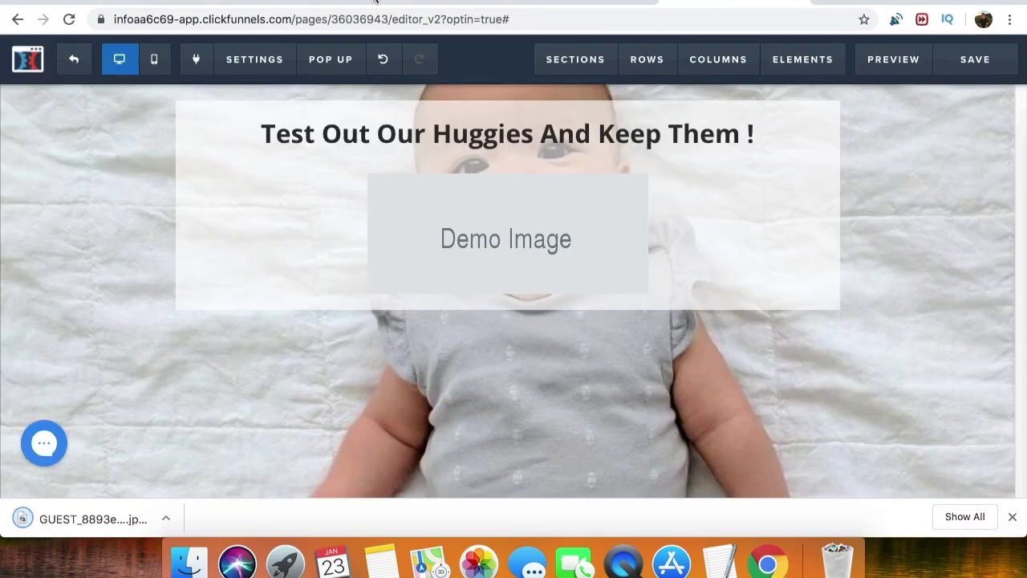
{"action": "left_click", "coordinate": [802, 257]}
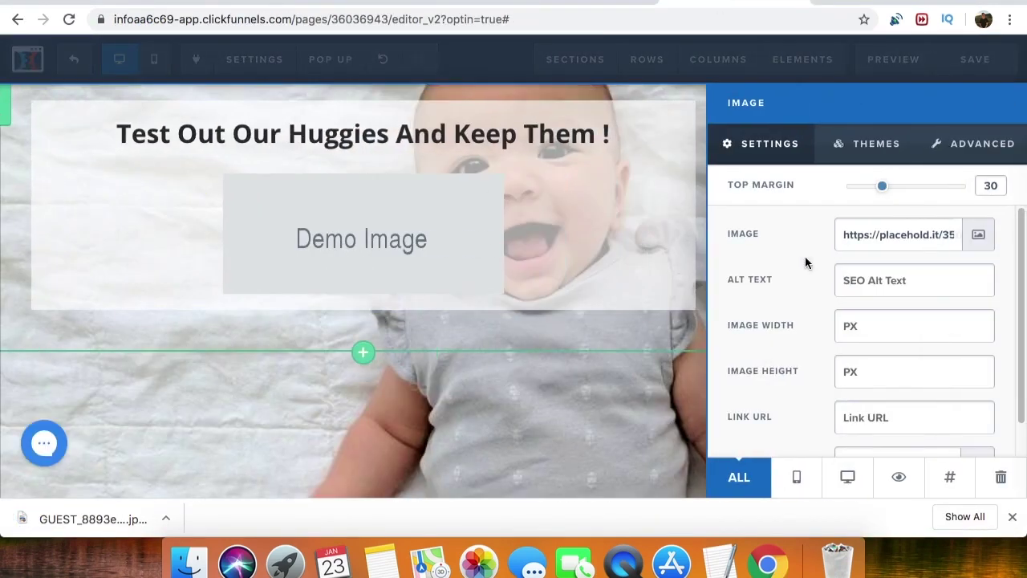
{"action": "left_click", "coordinate": [977, 235]}
{"action": "left_click", "coordinate": [873, 107]}
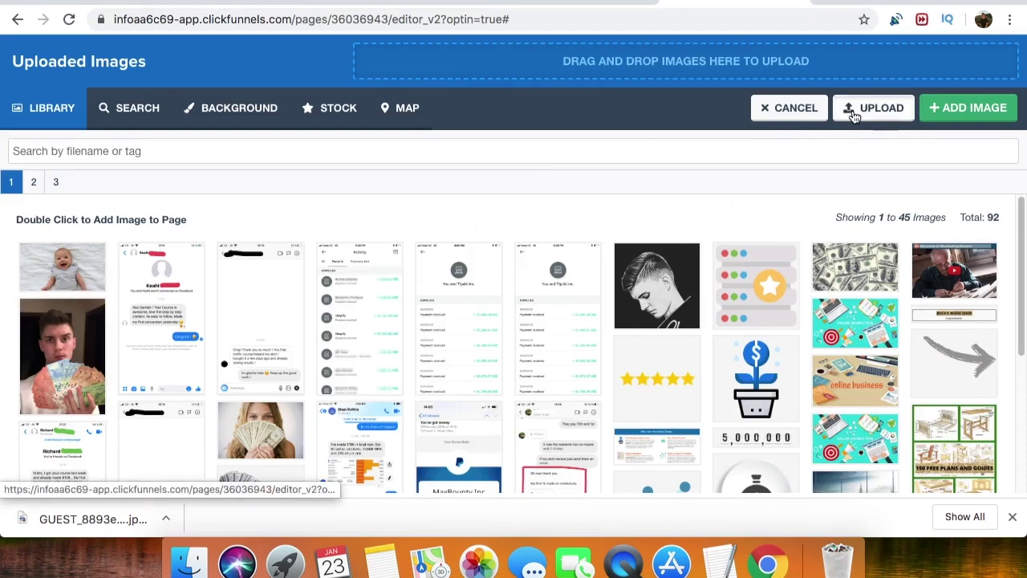
{"action": "left_click", "coordinate": [429, 214]}
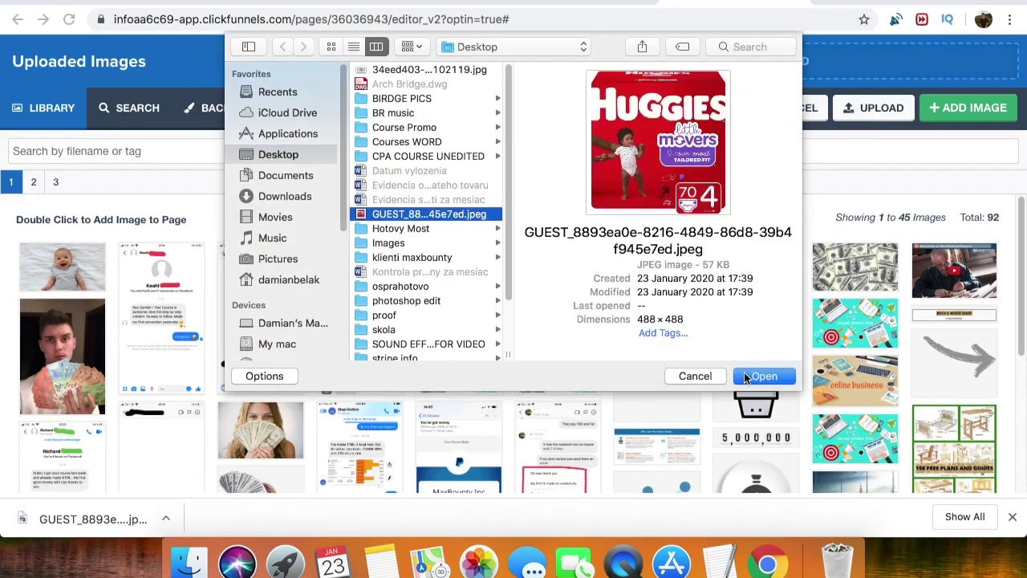
{"action": "left_click", "coordinate": [744, 374]}
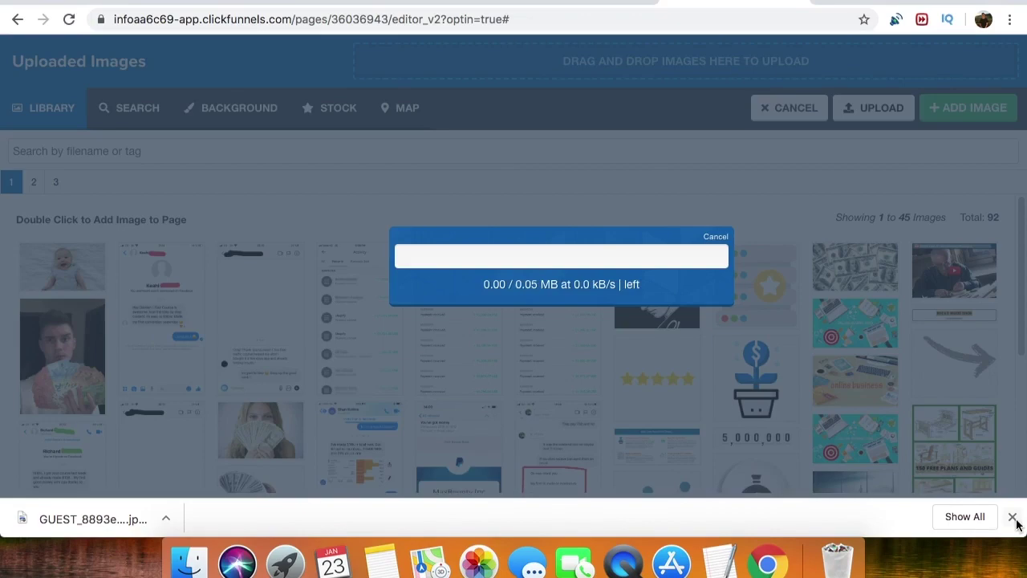
{"action": "left_click", "coordinate": [1011, 516]}
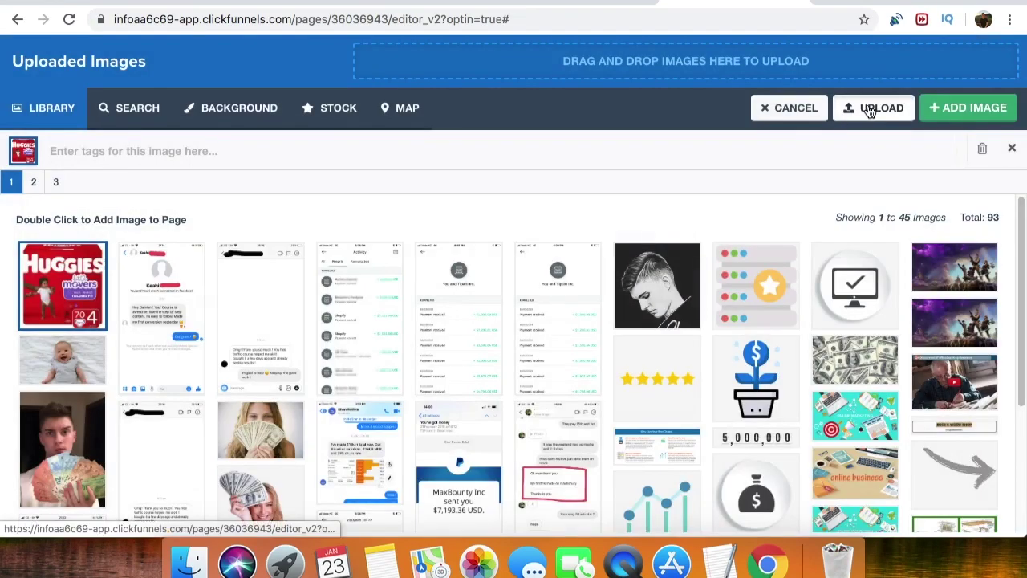
- Insert the uploaded Huggies box picture into the image element and close its settings
{"action": "left_click", "coordinate": [870, 112]}
{"action": "left_click", "coordinate": [697, 376]}
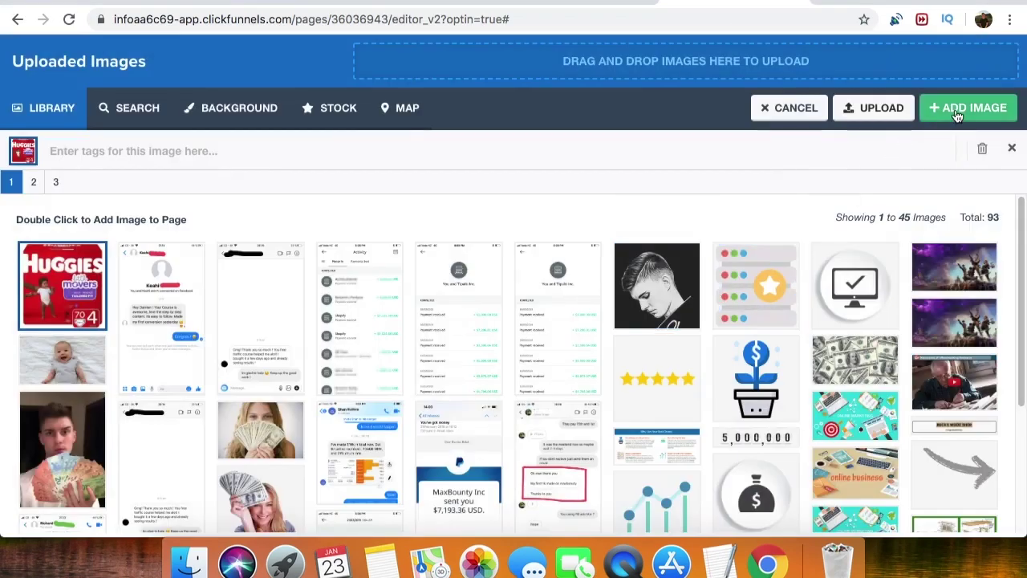
{"action": "left_click", "coordinate": [953, 110]}
{"action": "left_click", "coordinate": [389, 303]}
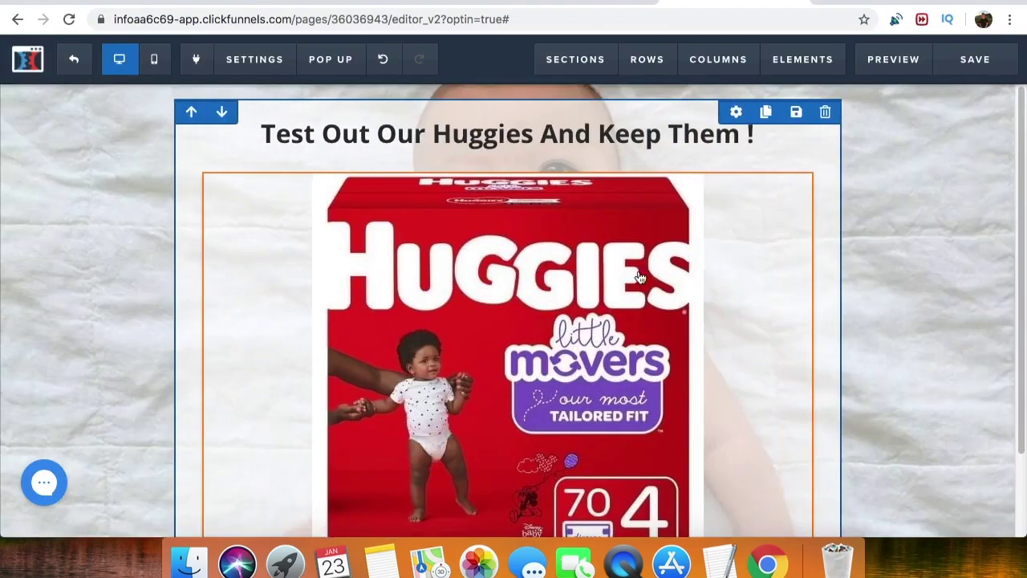
- Shrink the Huggies box image by setting its width to 300 px, and close its settings
{"action": "left_click", "coordinate": [737, 166]}
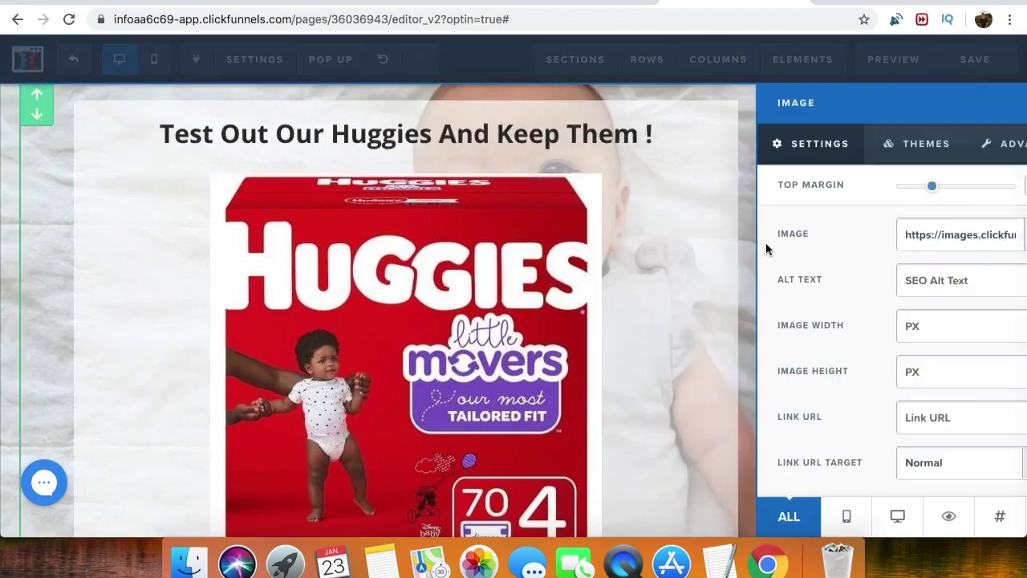
{"action": "left_click", "coordinate": [889, 317]}
{"action": "type", "text": "45"}
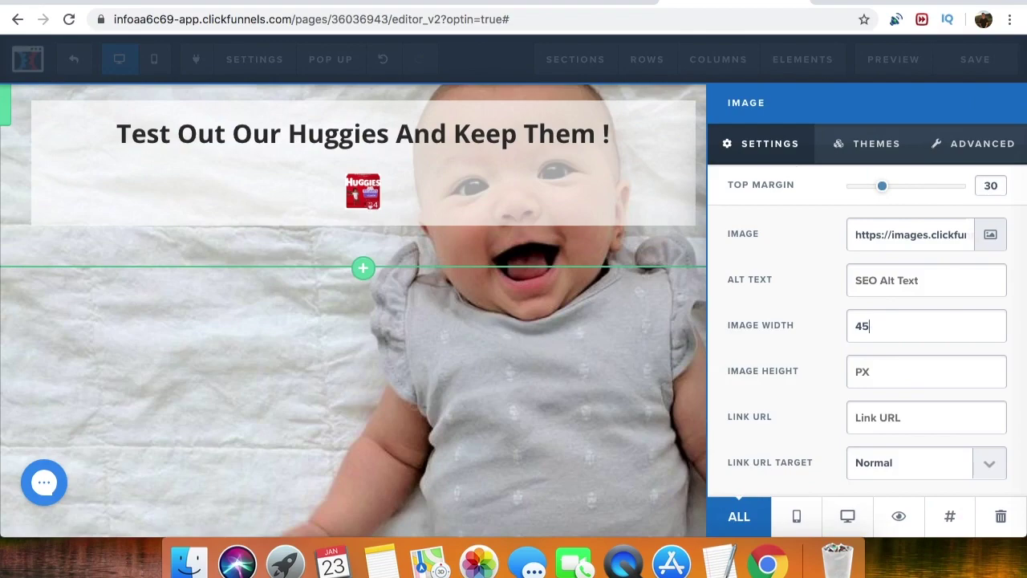
{"action": "type", "text": "0"}
{"action": "left_click_drag", "start_coordinate": [892, 325], "coordinate": [826, 326]}
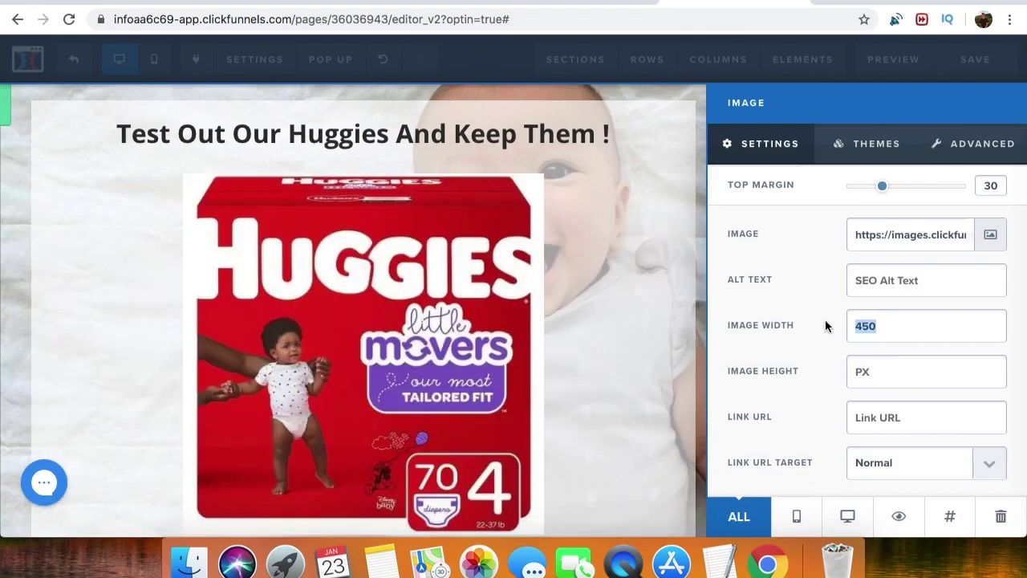
{"action": "type", "text": "300"}
{"action": "left_click", "coordinate": [564, 151]}
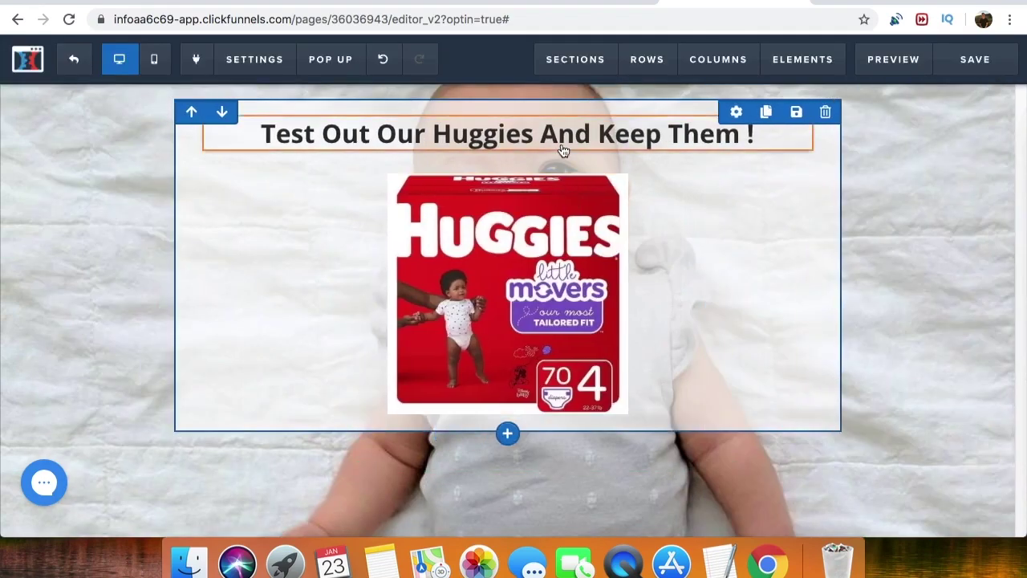
{"action": "mouse_move", "coordinate": [564, 150]}
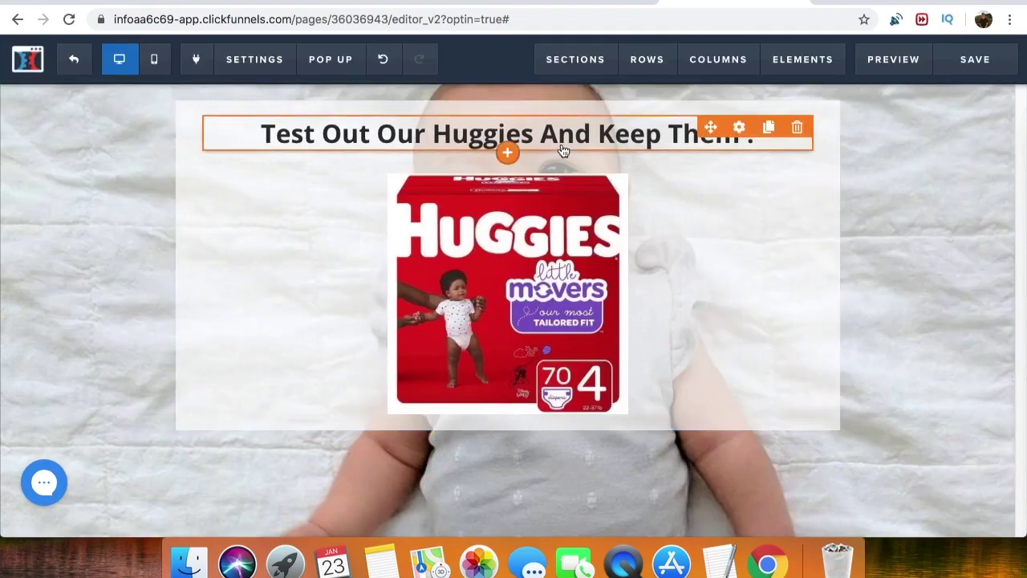
{"action": "left_click", "coordinate": [739, 128]}
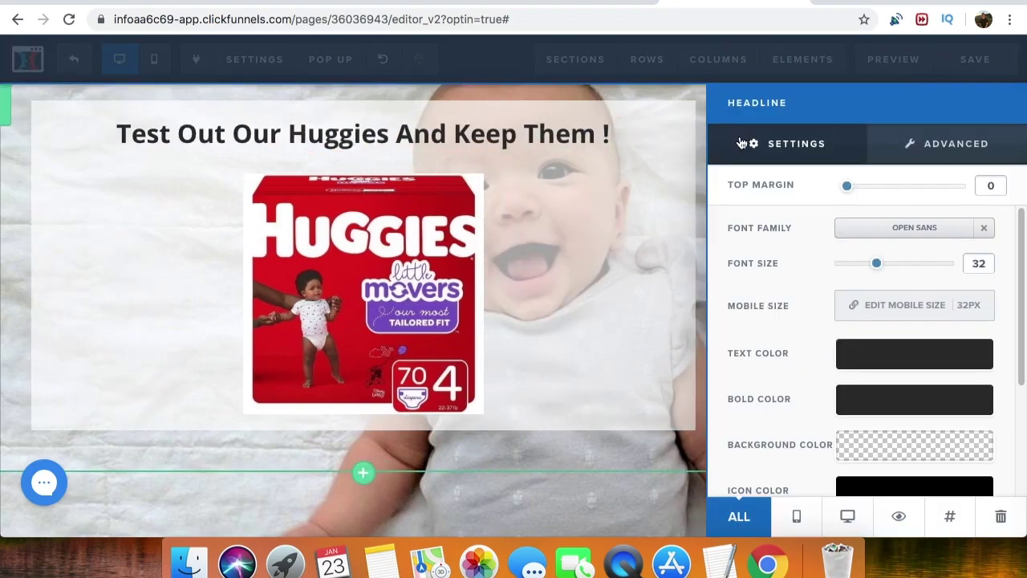
{"action": "left_click", "coordinate": [577, 249]}
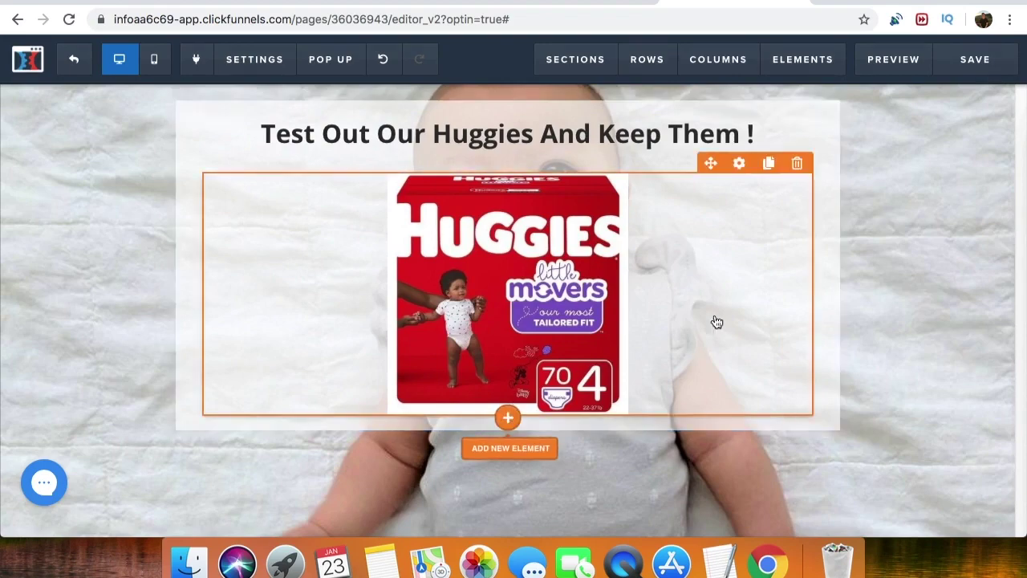
- Add a Button element below the Huggies box image and open its settings
{"action": "left_click", "coordinate": [507, 417]}
{"action": "scroll", "coordinate": [726, 321], "scroll_direction": "down", "scroll_amount": 2}
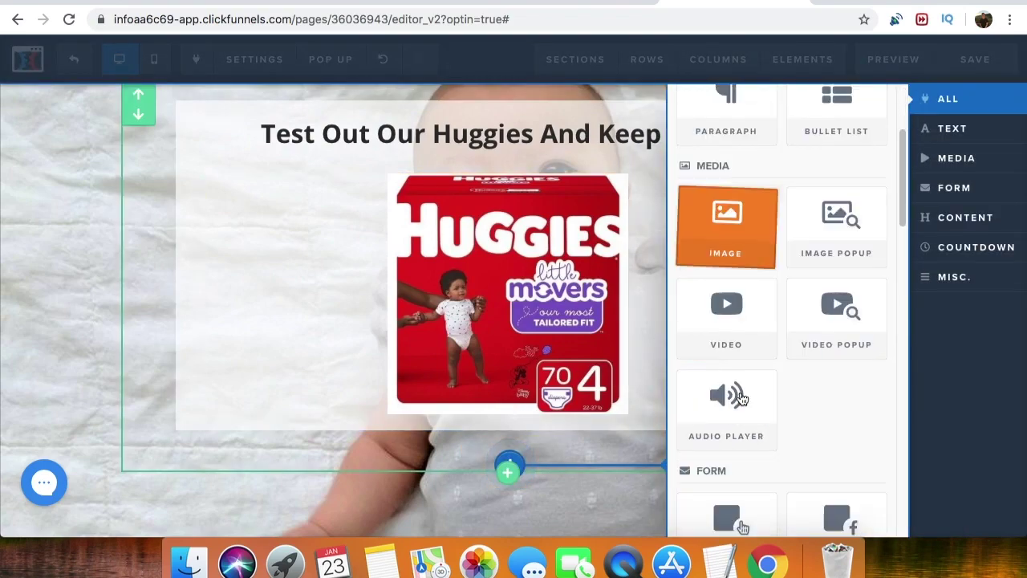
{"action": "scroll", "coordinate": [740, 397], "scroll_direction": "down", "scroll_amount": 2}
{"action": "left_click", "coordinate": [739, 410]}
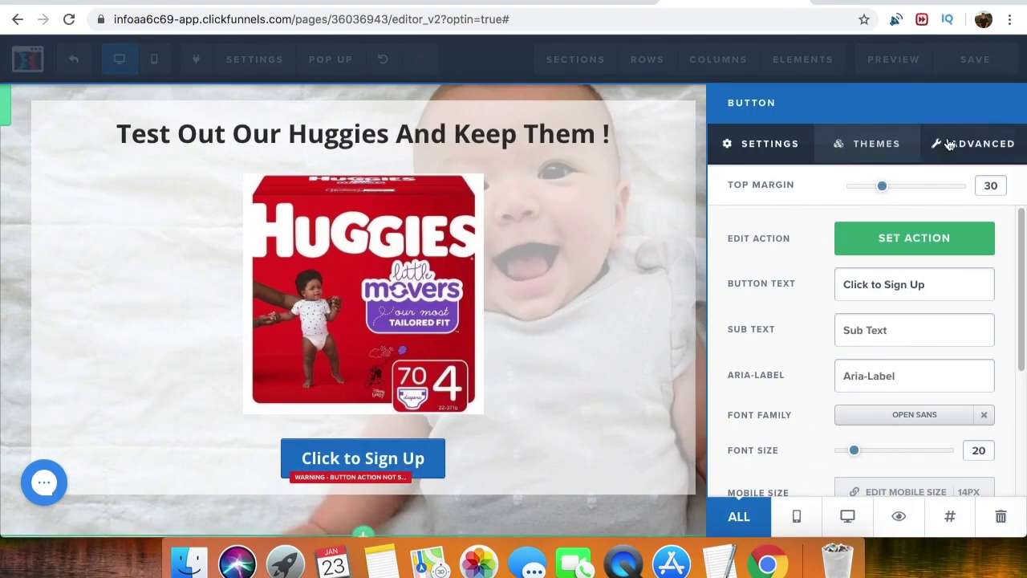
- Set the button's width to Fill Width and close its settings
{"action": "left_click", "coordinate": [943, 143]}
{"action": "left_click", "coordinate": [875, 239]}
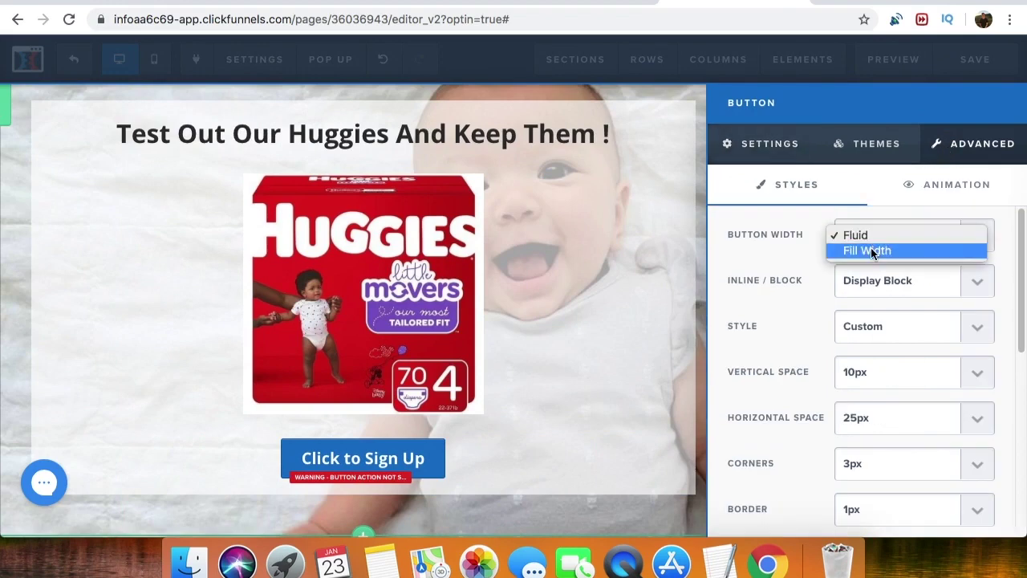
{"action": "left_click", "coordinate": [873, 250]}
{"action": "left_click", "coordinate": [460, 388]}
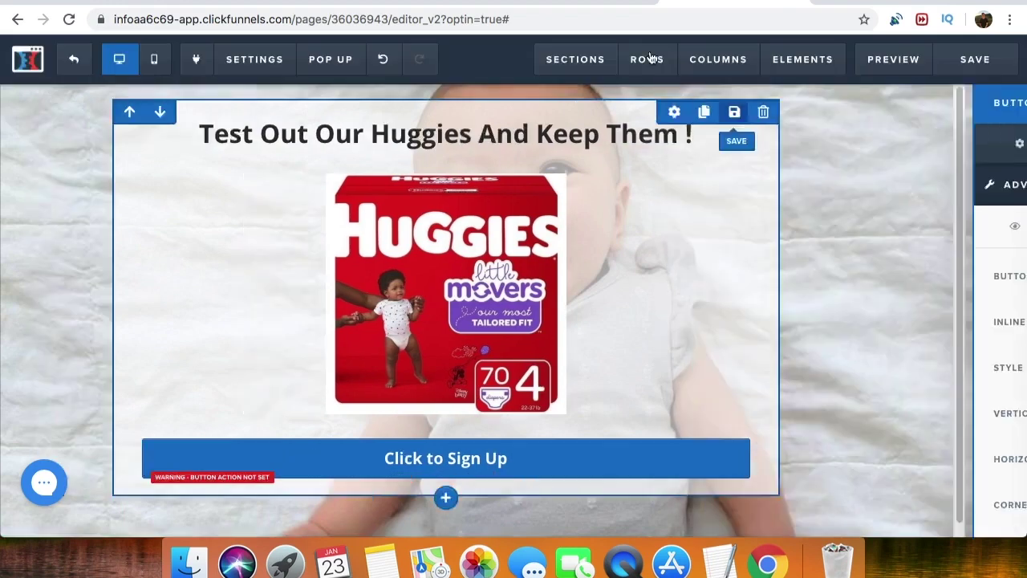
- Check the offer's landing page preview in MaxBounty for wording, and change the landing page button's text to "TEST & KEEP !"
{"action": "left_click", "coordinate": [594, 3]}
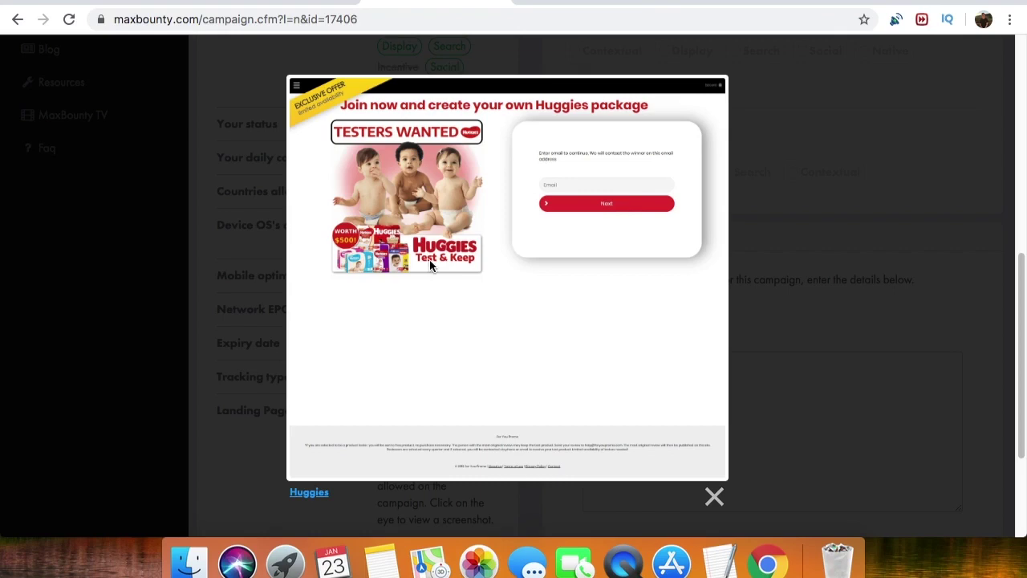
{"action": "left_click", "coordinate": [708, 8]}
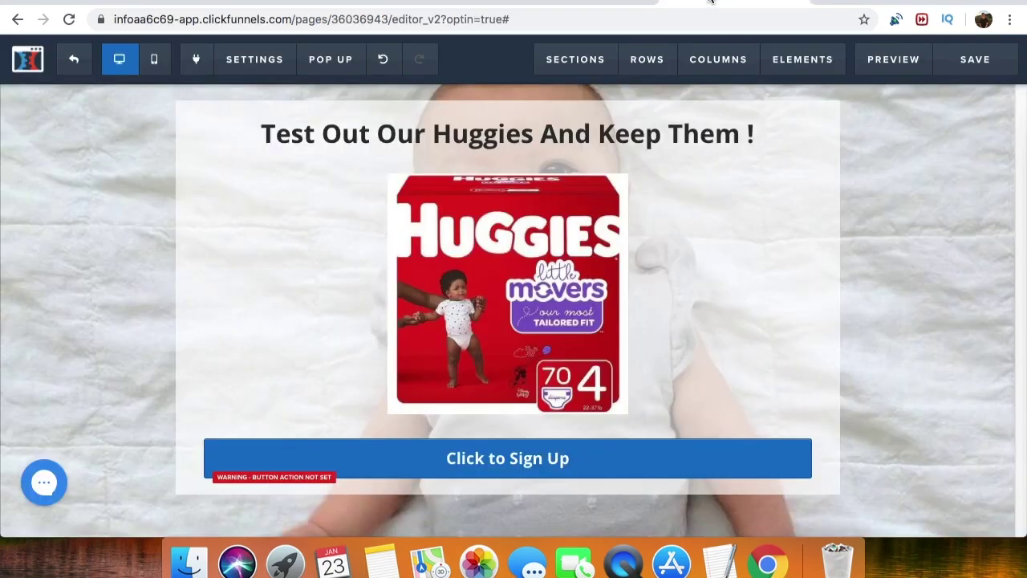
{"action": "left_click", "coordinate": [496, 459]}
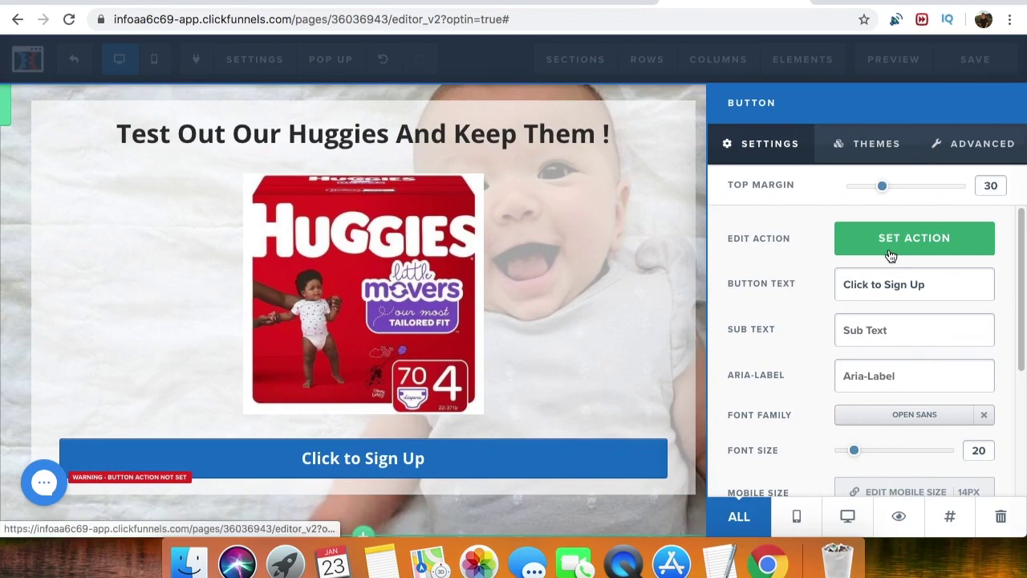
{"action": "left_click_drag", "start_coordinate": [890, 255], "coordinate": [889, 291]}
{"action": "left_click", "coordinate": [931, 291]}
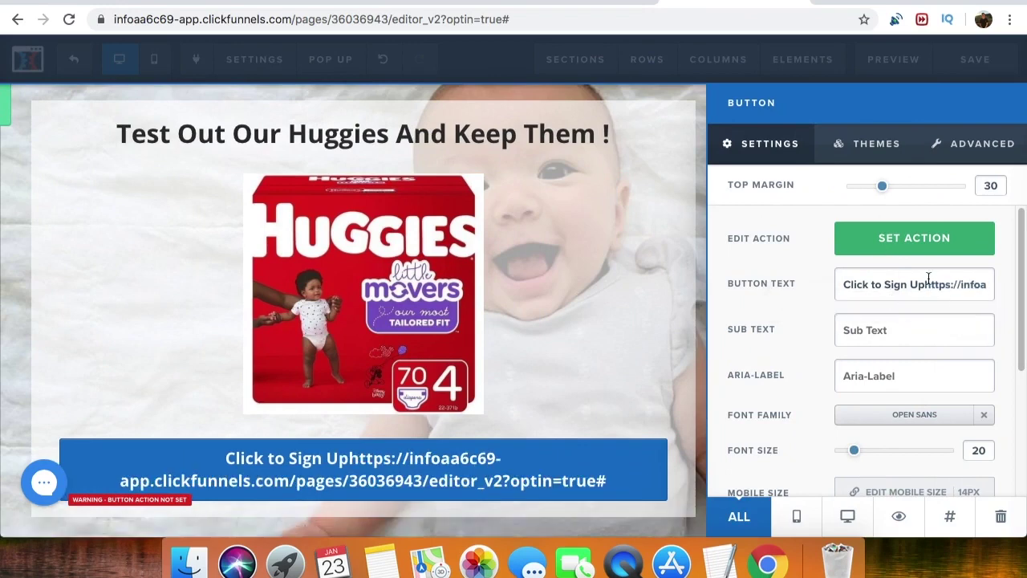
{"action": "key", "text": "super+a"}
{"action": "key", "text": "BackSpace"}
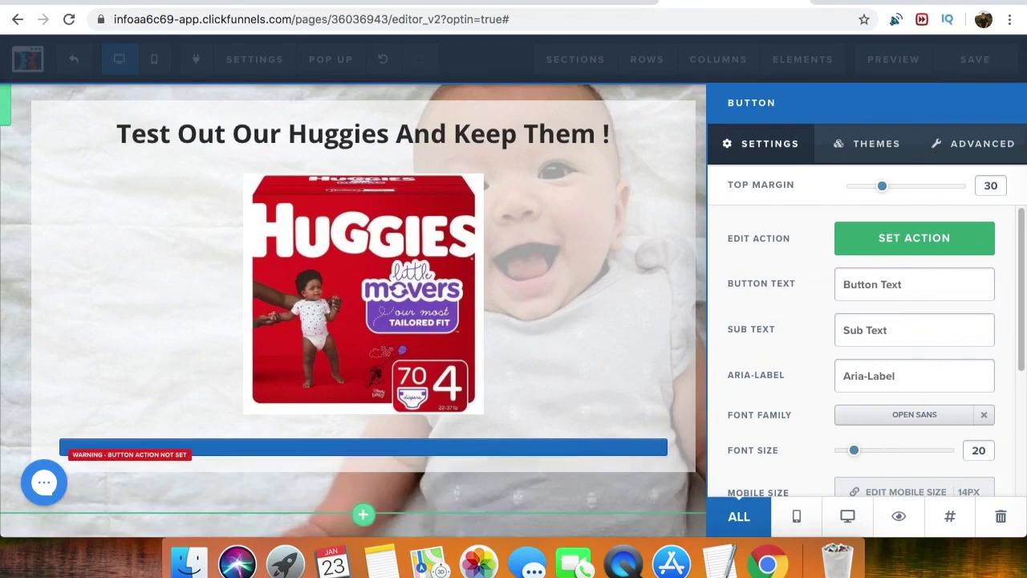
{"action": "left_click", "coordinate": [395, 3]}
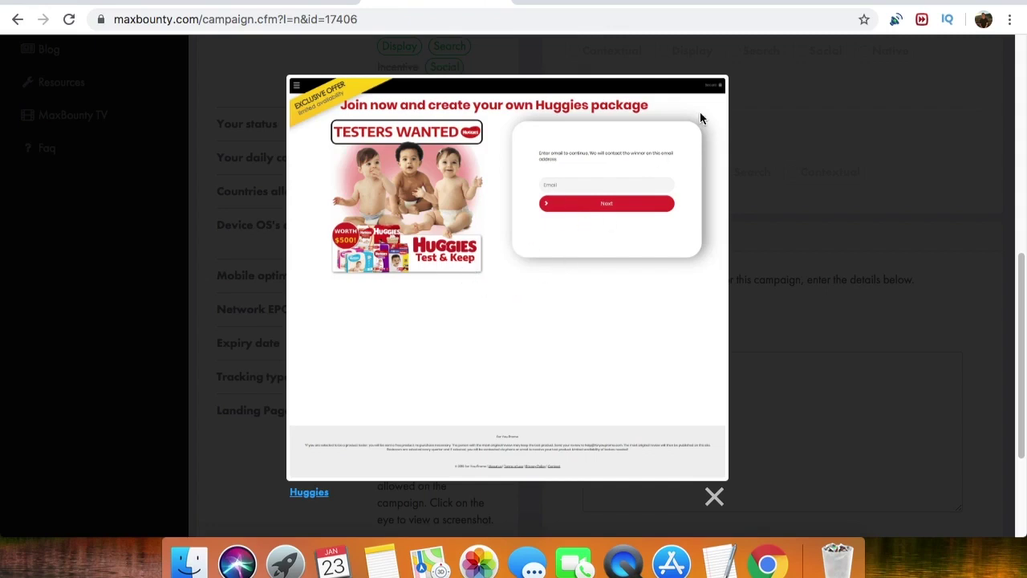
{"action": "left_click", "coordinate": [778, 3]}
{"action": "type", "text": "Tes"}
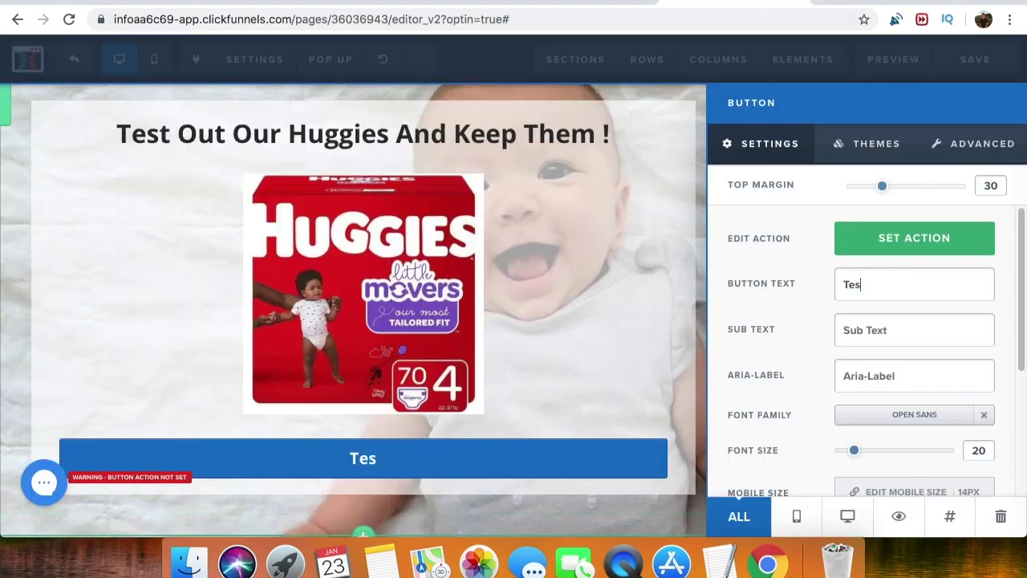
{"action": "key", "text": "BackSpace"}
{"action": "key", "text": "BackSpace"}
{"action": "type", "text": "EST & KEEP !"}
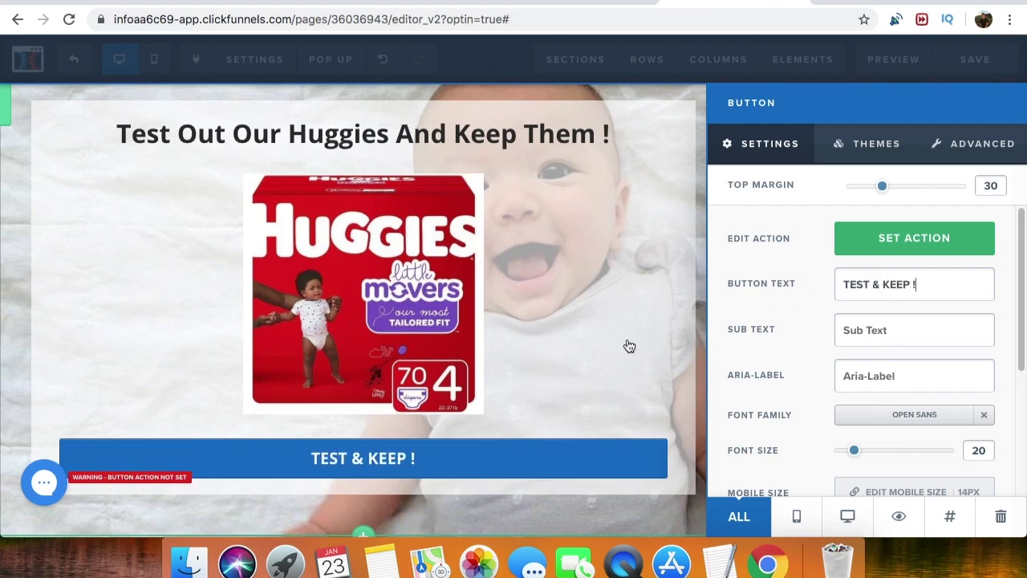
{"action": "left_click", "coordinate": [559, 332]}
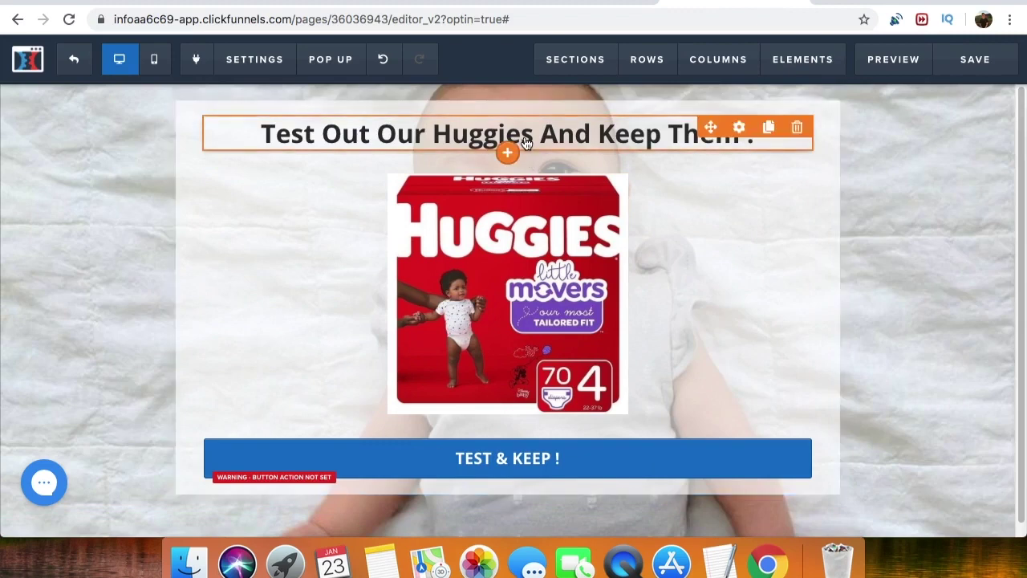
- Rewrite the headline above the Huggies box image as "TEST OUR HUGGIES AND KEEP THEM !"
{"action": "left_click", "coordinate": [504, 142]}
{"action": "triple_click", "coordinate": [389, 138]}
{"action": "type", "text": "TEST OUT"}
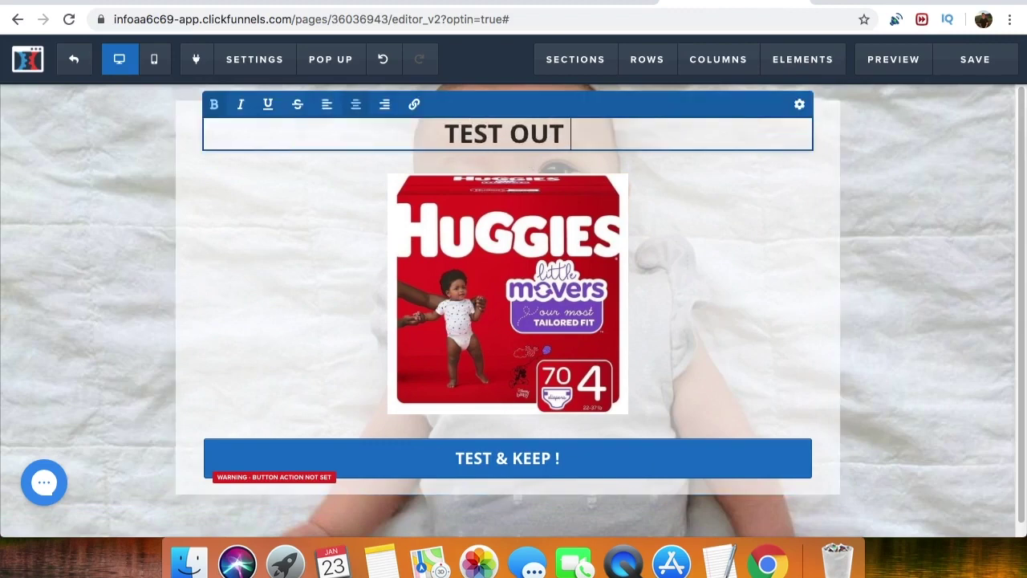
{"action": "key", "text": "BackSpace"}
{"action": "type", "text": "T"}
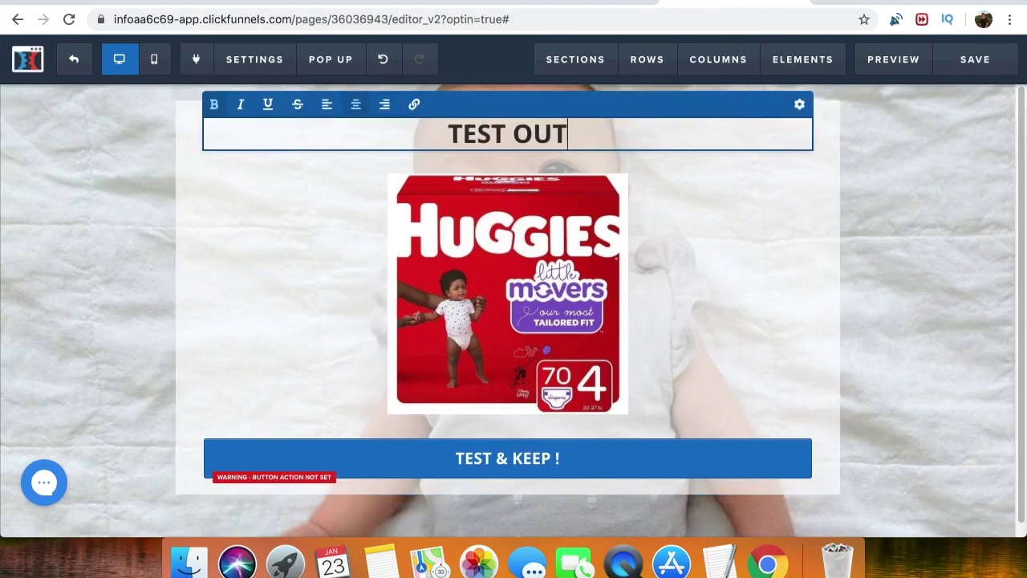
{"action": "type", "text": " OU"}
{"action": "key", "text": "BackSpace"}
{"action": "key", "text": "BackSpace"}
{"action": "key", "text": "BackSpace"}
{"action": "key", "text": "BackSpace"}
{"action": "type", "text": "R HIGGI"}
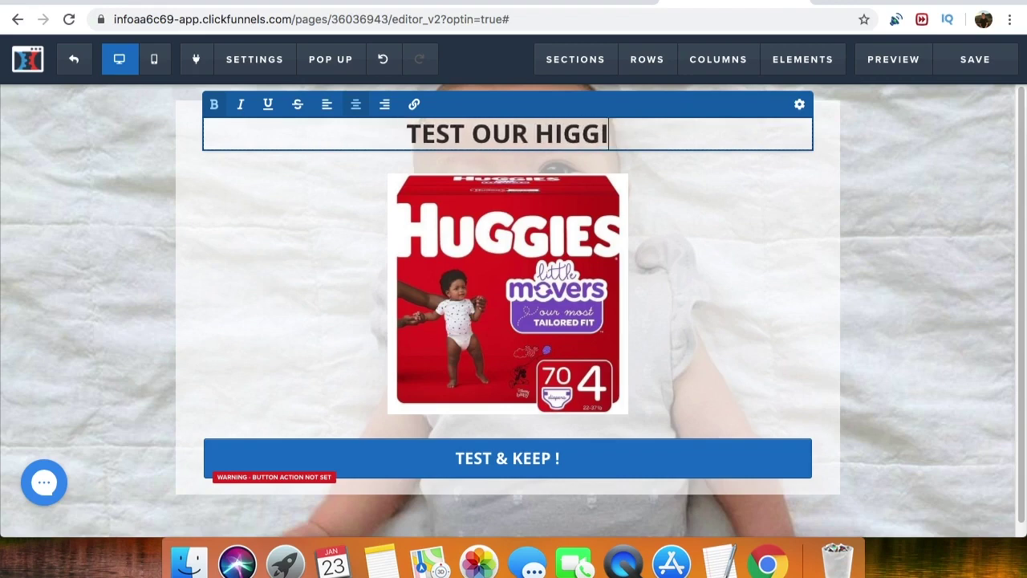
{"action": "key", "text": "BackSpace"}
{"action": "key", "text": "BackSpace"}
{"action": "key", "text": "BackSpace"}
{"action": "key", "text": "BackSpace"}
{"action": "type", "text": "UGGIES A"}
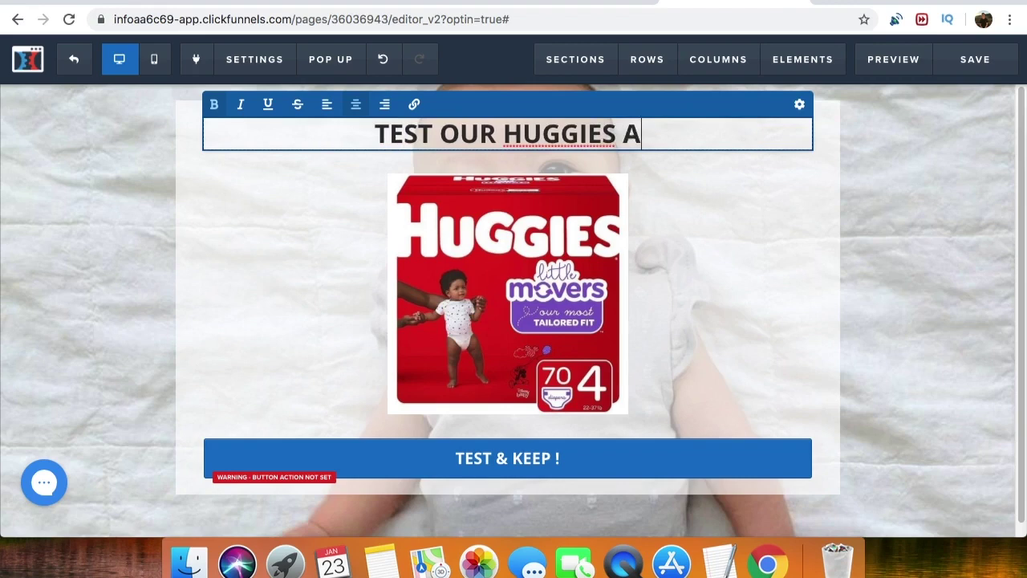
{"action": "type", "text": "ND KEEP THEM !"}
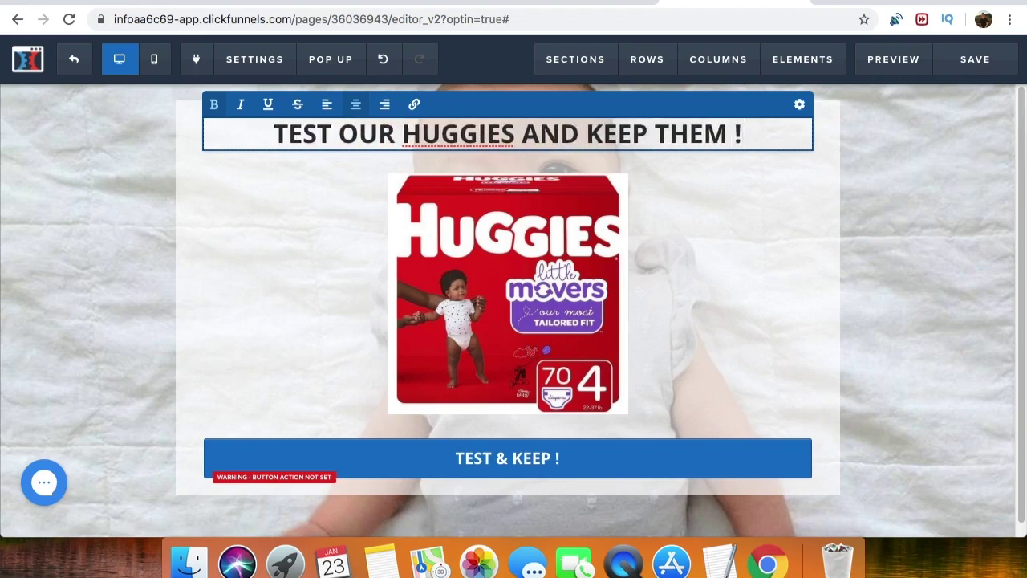
{"action": "left_click", "coordinate": [717, 202]}
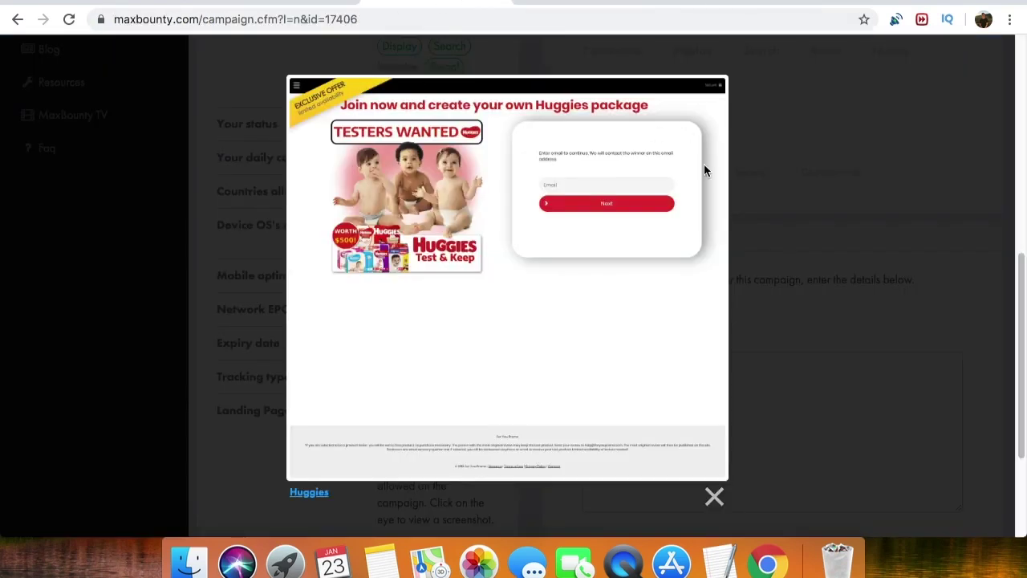
- Build a MaxBounty tracking link for the Huggies campaign with Social traffic and the Raw link creative, and copy it
{"action": "left_click", "coordinate": [740, 200]}
{"action": "scroll", "coordinate": [750, 189], "scroll_direction": "up", "scroll_amount": 3}
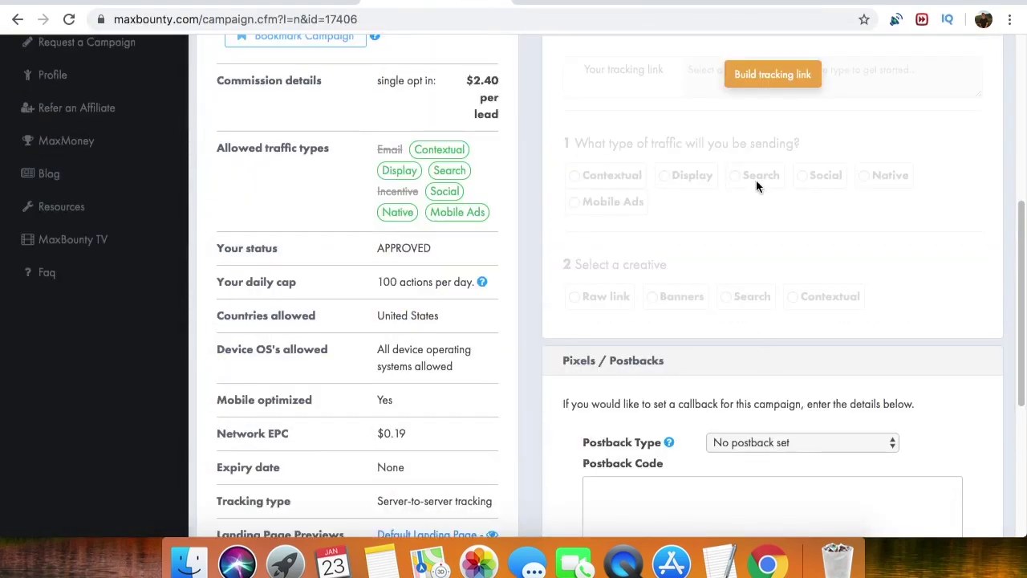
{"action": "left_click", "coordinate": [778, 73]}
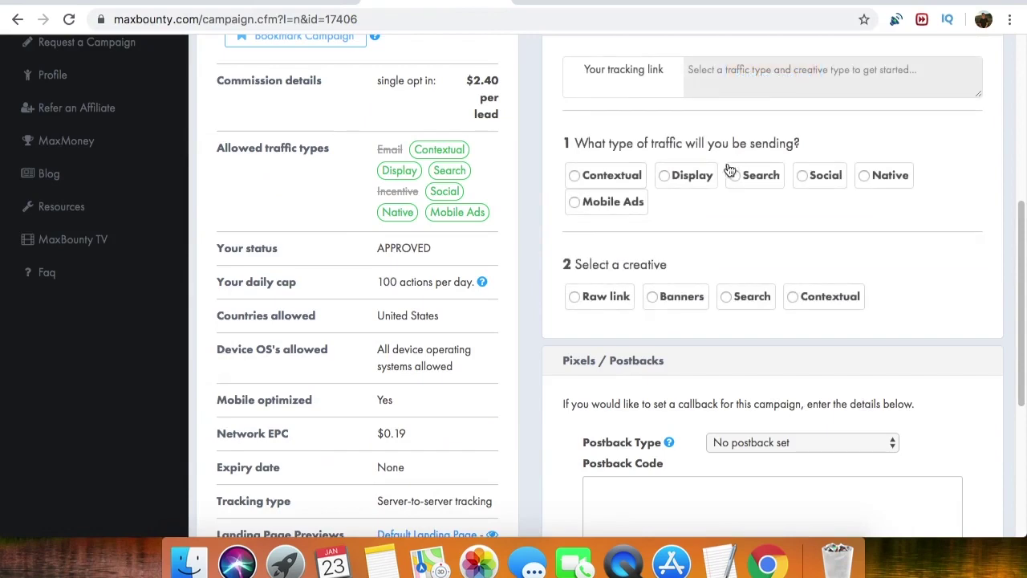
{"action": "left_click", "coordinate": [801, 176]}
{"action": "left_click", "coordinate": [574, 296]}
{"action": "scroll", "coordinate": [682, 249], "scroll_direction": "down", "scroll_amount": 5}
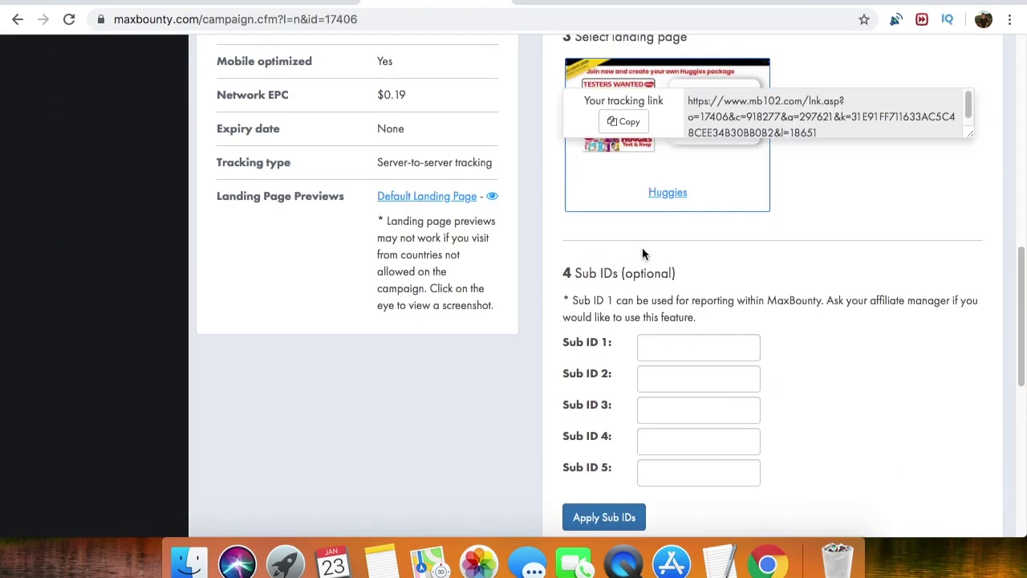
{"action": "left_click", "coordinate": [616, 131]}
- Return to the ClickFunnels editor and set the "TEST & KEEP !" button's Go To Website URL action to the copied tracking link
{"action": "left_click", "coordinate": [682, 2]}
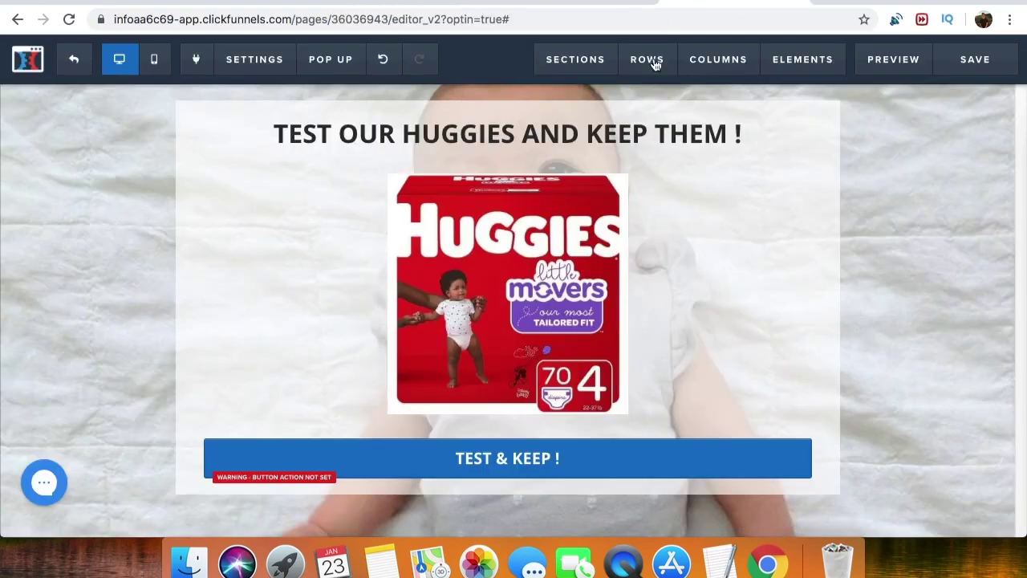
{"action": "left_click", "coordinate": [739, 425]}
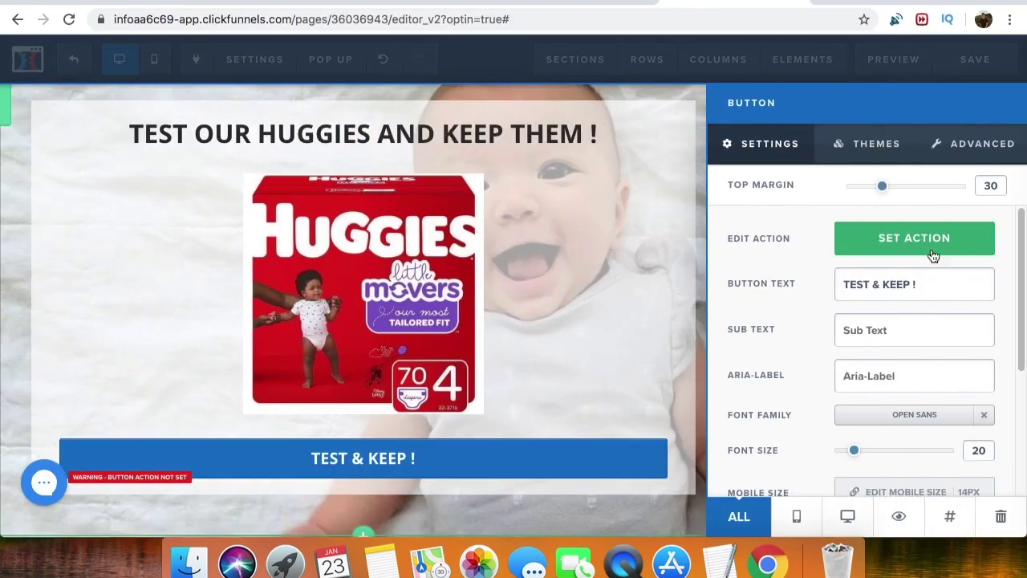
{"action": "left_click", "coordinate": [930, 255]}
{"action": "left_click_drag", "start_coordinate": [782, 300], "coordinate": [749, 299]}
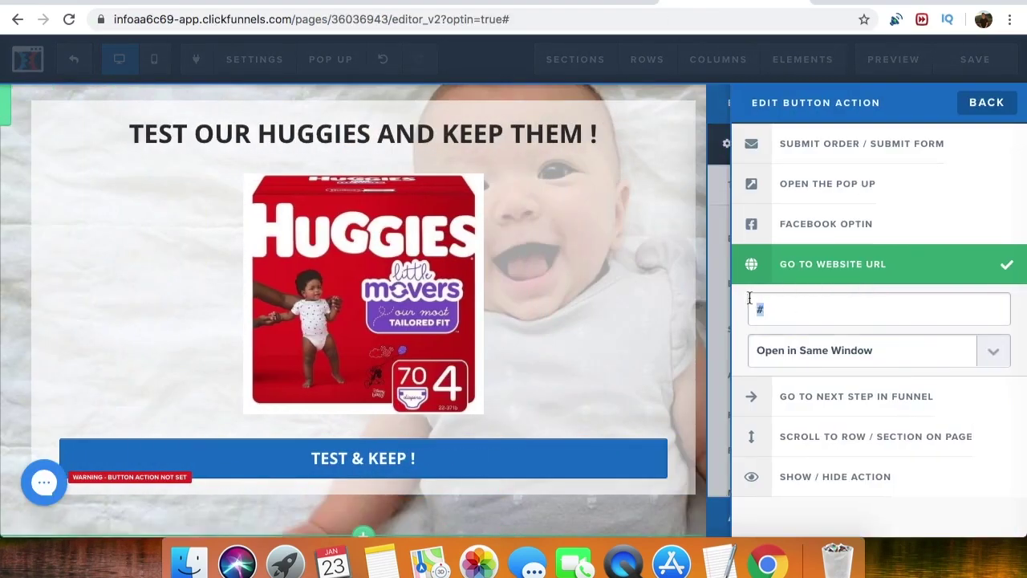
{"action": "key", "text": "super+v"}
{"action": "left_click", "coordinate": [532, 301]}
- Save the landing page, preview it in the browser, and return to the editor
{"action": "left_click", "coordinate": [991, 67]}
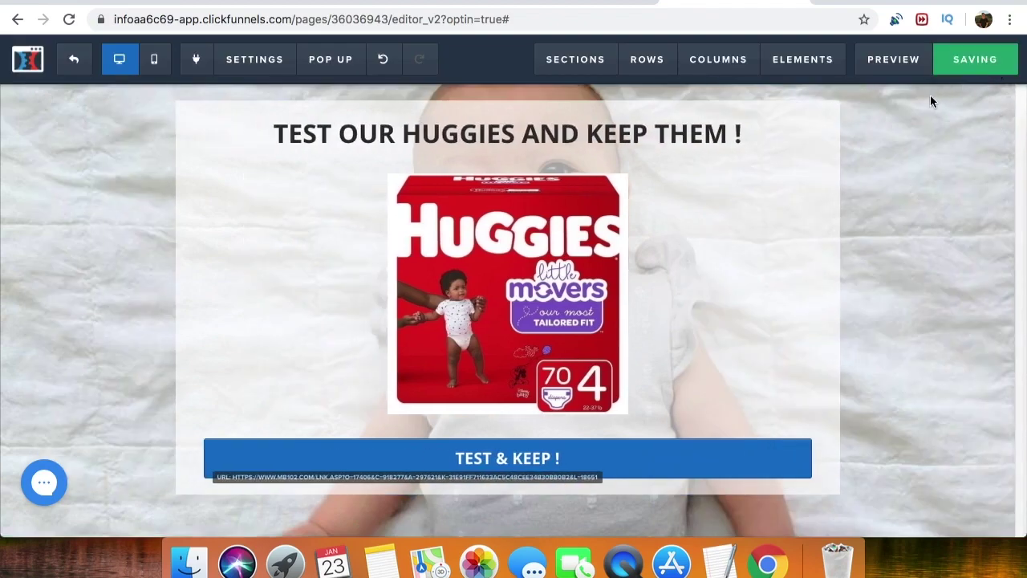
{"action": "left_click", "coordinate": [897, 63]}
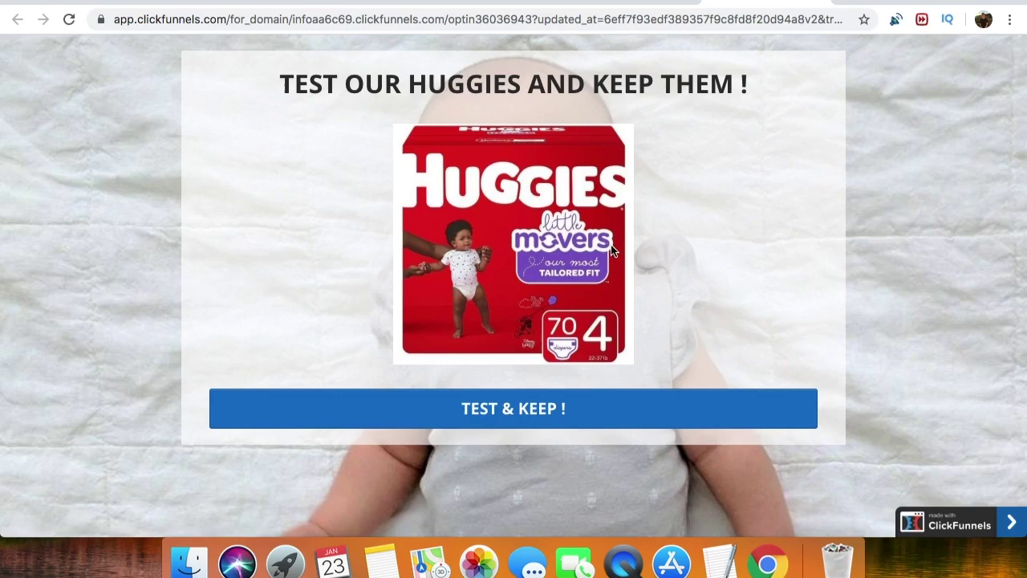
{"action": "left_click", "coordinate": [818, 2]}
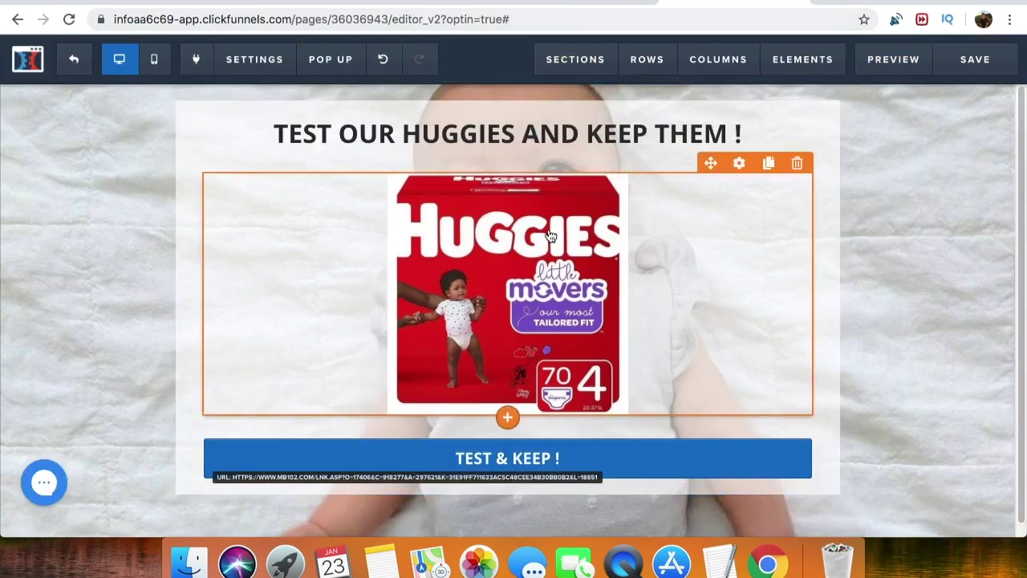
- Switch to the Google Docs outline and remove the black highlight from the four bullets under the TRAFFIC heading
{"action": "left_click", "coordinate": [578, 3]}
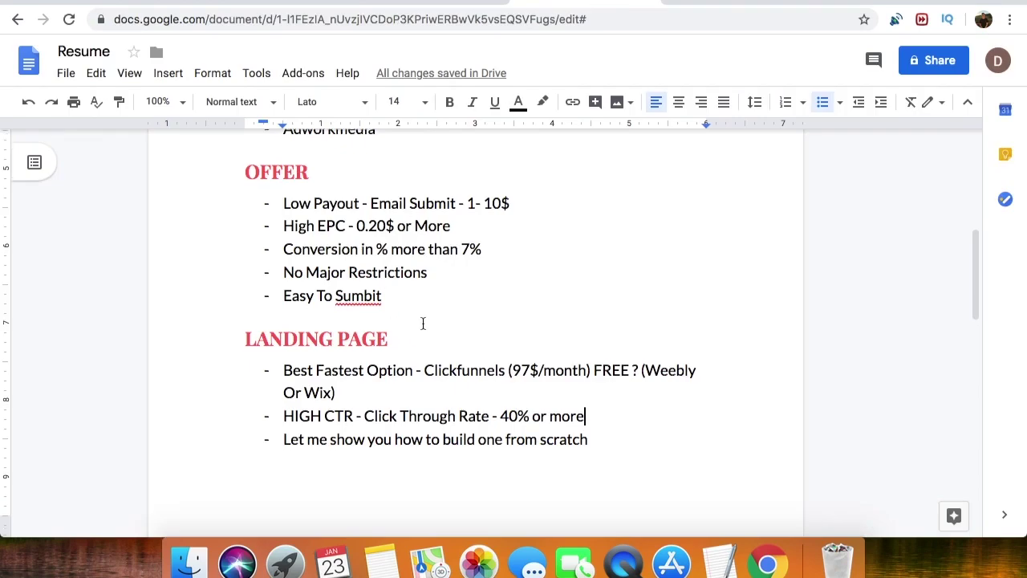
{"action": "scroll", "coordinate": [423, 324], "scroll_direction": "down", "scroll_amount": 3}
{"action": "scroll", "coordinate": [423, 323], "scroll_direction": "down", "scroll_amount": 2}
{"action": "scroll", "coordinate": [422, 323], "scroll_direction": "up", "scroll_amount": 12}
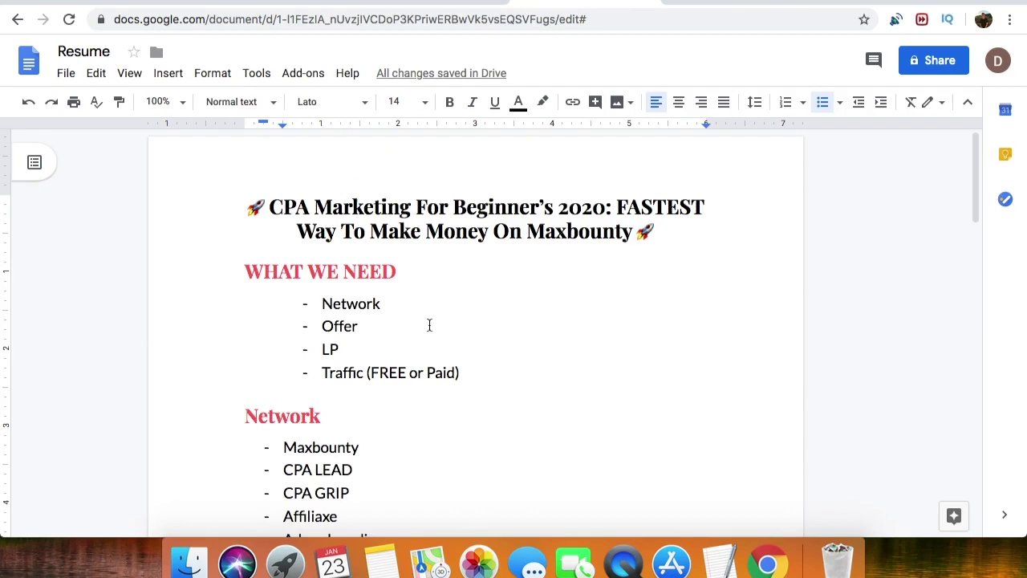
{"action": "scroll", "coordinate": [422, 308], "scroll_direction": "down", "scroll_amount": 5}
{"action": "scroll", "coordinate": [526, 354], "scroll_direction": "up", "scroll_amount": 2}
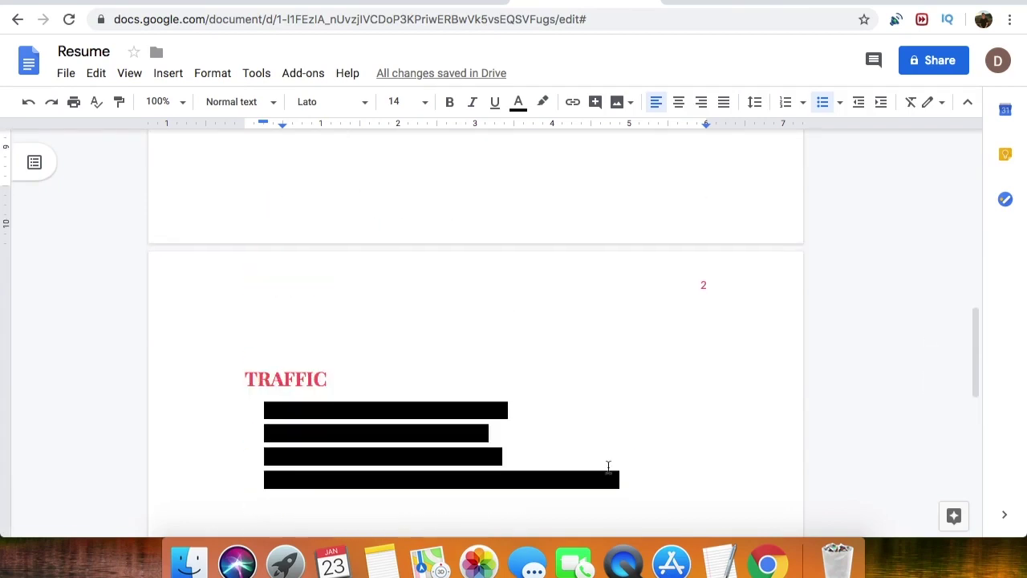
{"action": "left_click_drag", "start_coordinate": [619, 479], "coordinate": [246, 422]}
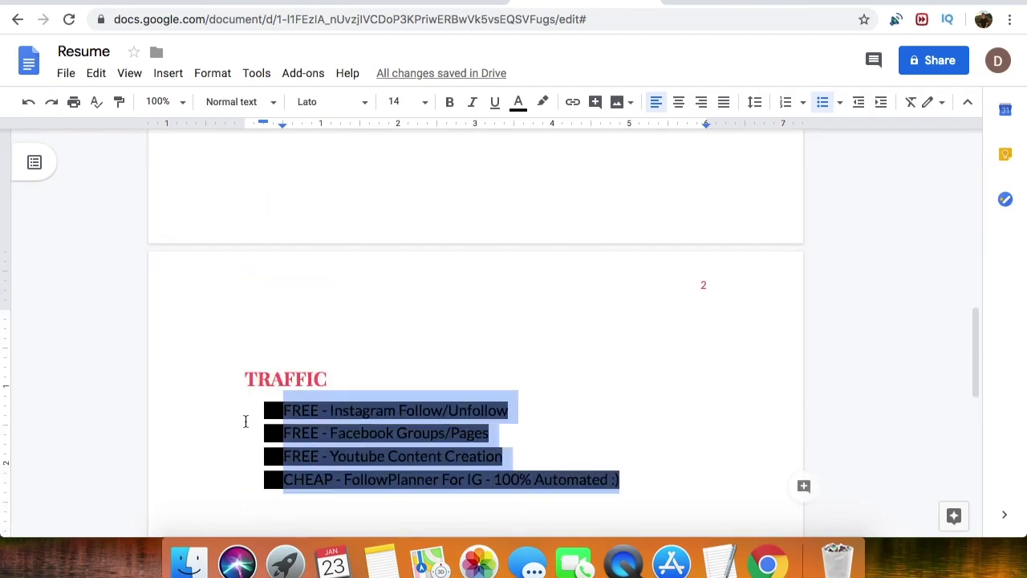
{"action": "left_click", "coordinate": [542, 102]}
{"action": "left_click", "coordinate": [583, 134]}
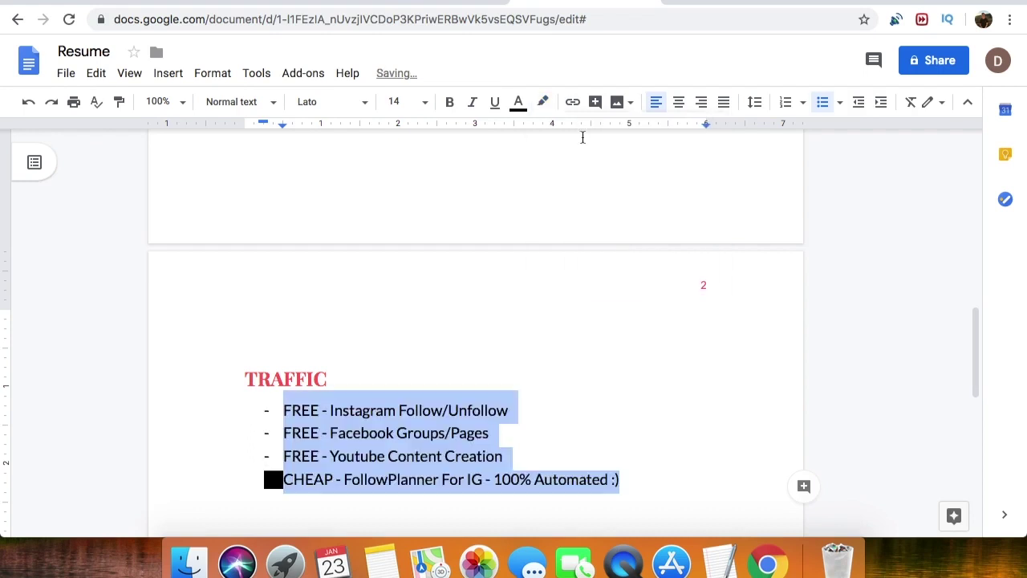
{"action": "left_click", "coordinate": [497, 354]}
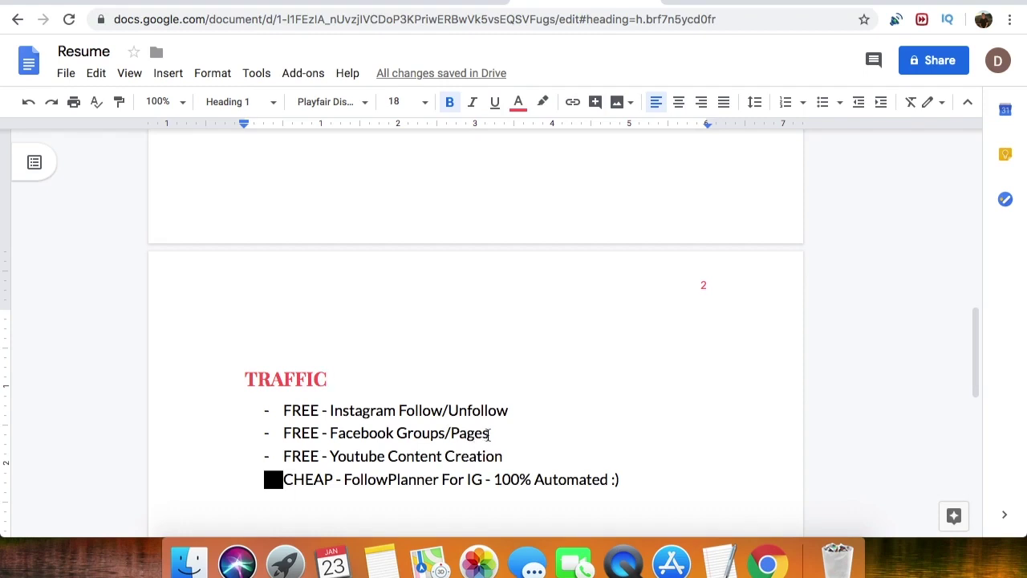
- Point out the "Facebook Groups/Pages" and "Youtube Content Creation" bullets under TRAFFIC by selecting each one
{"action": "left_click_drag", "start_coordinate": [490, 433], "coordinate": [299, 431]}
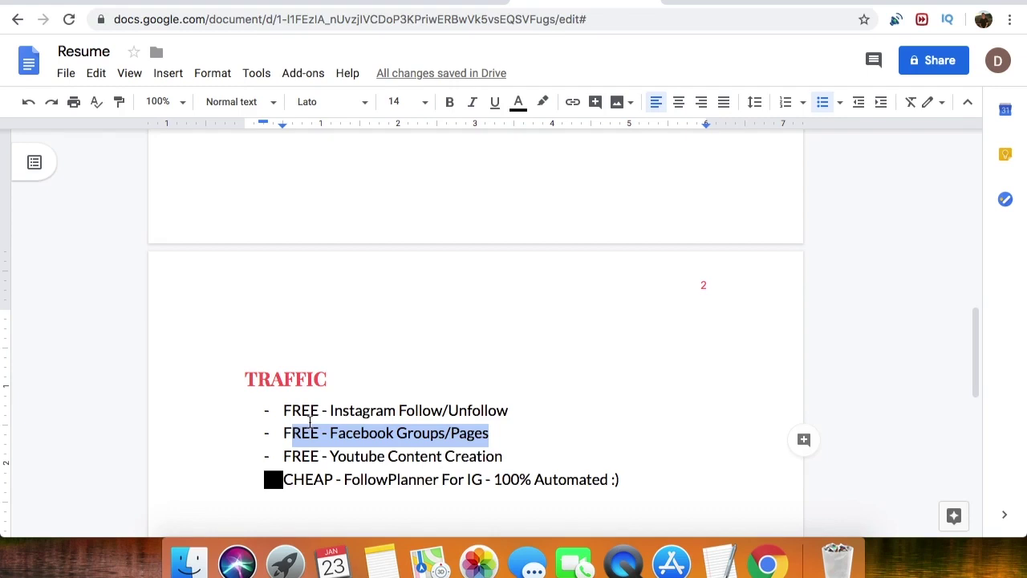
{"action": "left_click_drag", "start_coordinate": [284, 455], "coordinate": [509, 456]}
{"action": "scroll", "coordinate": [514, 450], "scroll_direction": "down", "scroll_amount": 1}
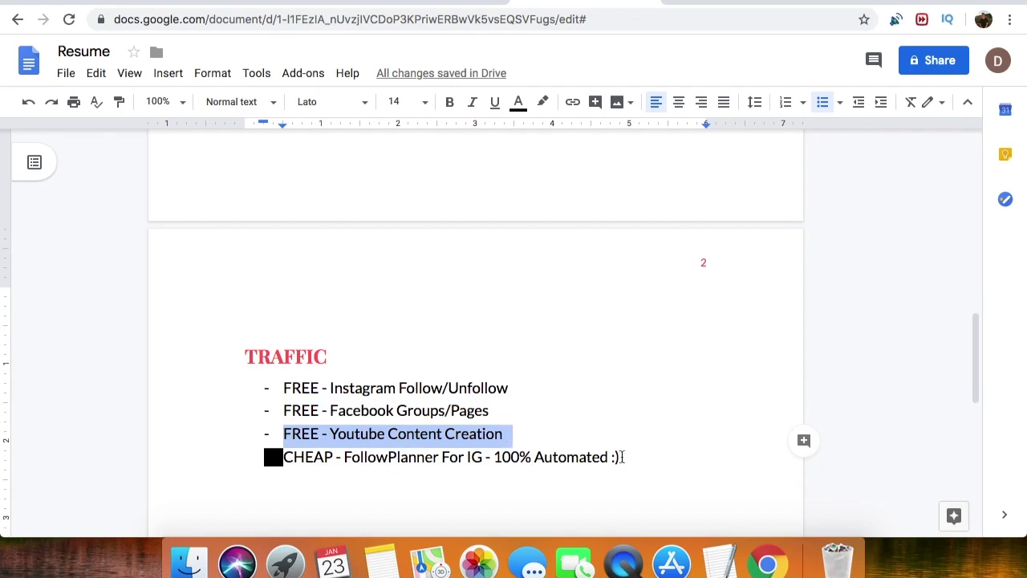
- Set the highlight color of the "CHEAP - FollowPlanner For IG" bullet to None and deselect the text
{"action": "left_click_drag", "start_coordinate": [622, 457], "coordinate": [258, 464]}
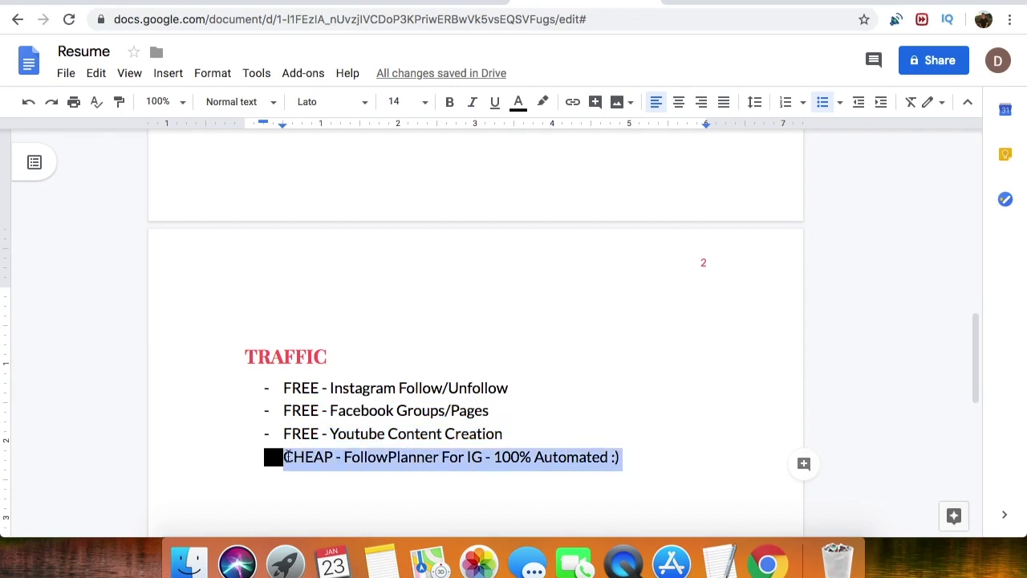
{"action": "left_click", "coordinate": [542, 102]}
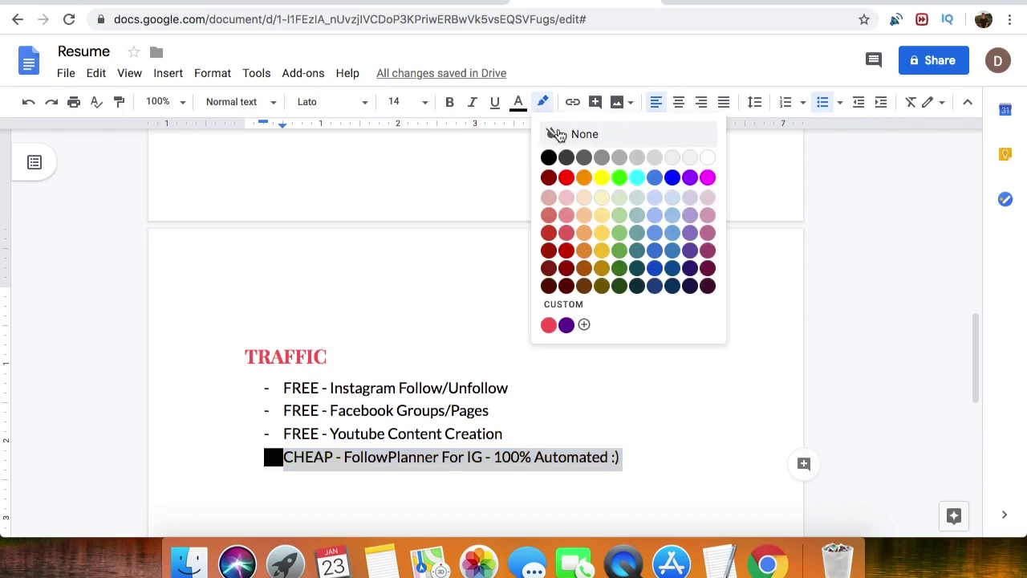
{"action": "left_click", "coordinate": [559, 134]}
{"action": "left_click", "coordinate": [378, 458]}
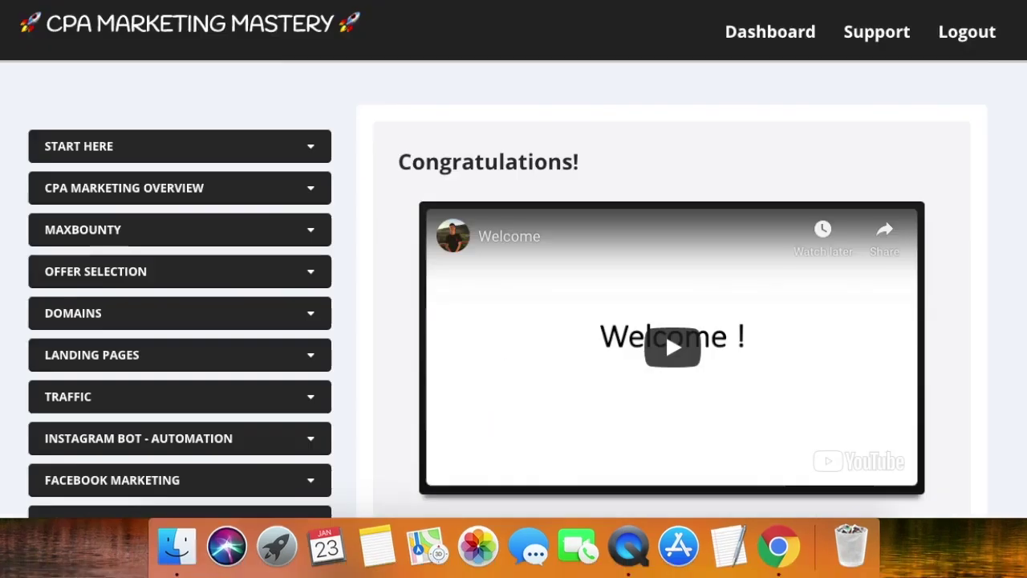
- Look through the lessons of the TRAFFIC module in the CPA Marketing Mastery course, collapse it, and expand INSTAGRAM BOT - AUTOMATION
{"action": "scroll", "coordinate": [264, 200], "scroll_direction": "down", "scroll_amount": 2}
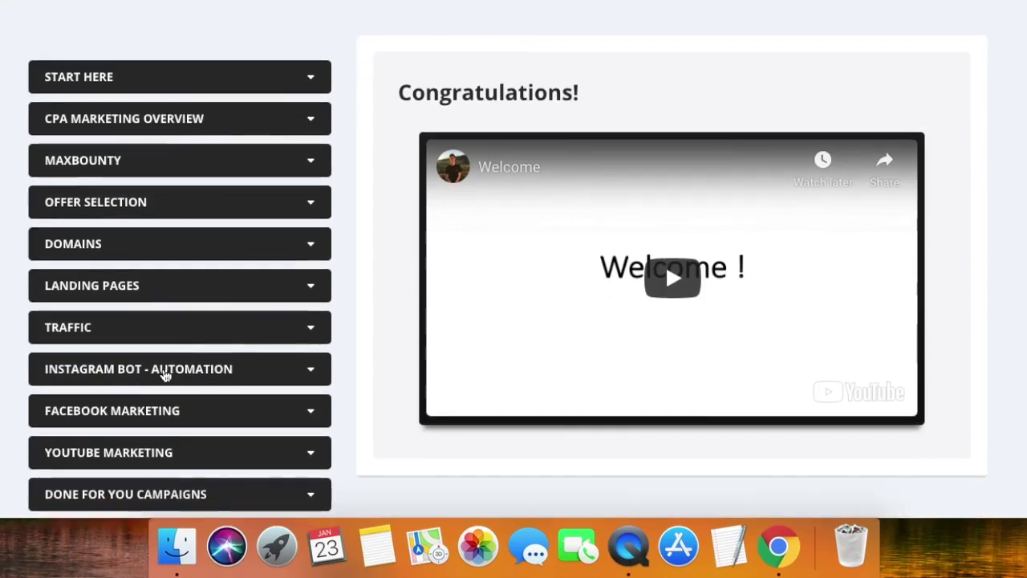
{"action": "left_click", "coordinate": [164, 333]}
{"action": "scroll", "coordinate": [283, 307], "scroll_direction": "down", "scroll_amount": 5}
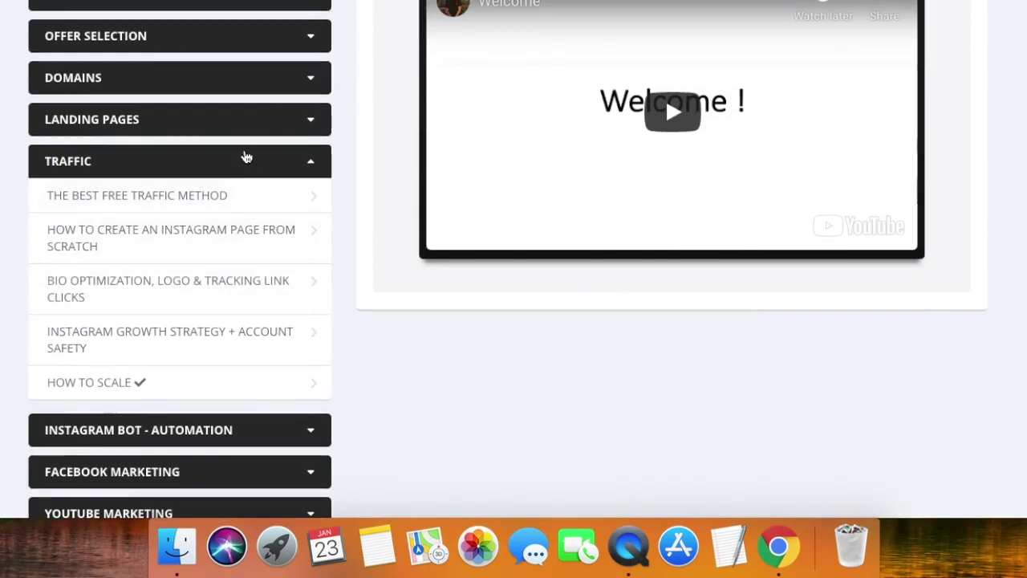
{"action": "left_click", "coordinate": [246, 156]}
{"action": "left_click", "coordinate": [227, 203]}
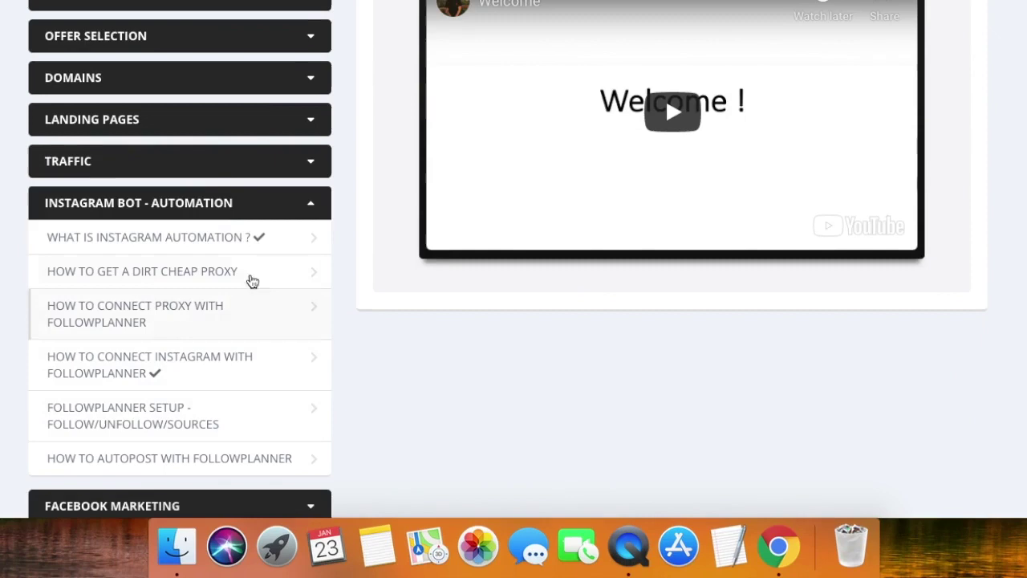
- View the "What Is Instagram Automation ?" lesson, then collapse the INSTAGRAM BOT - AUTOMATION module
{"action": "left_click", "coordinate": [248, 232]}
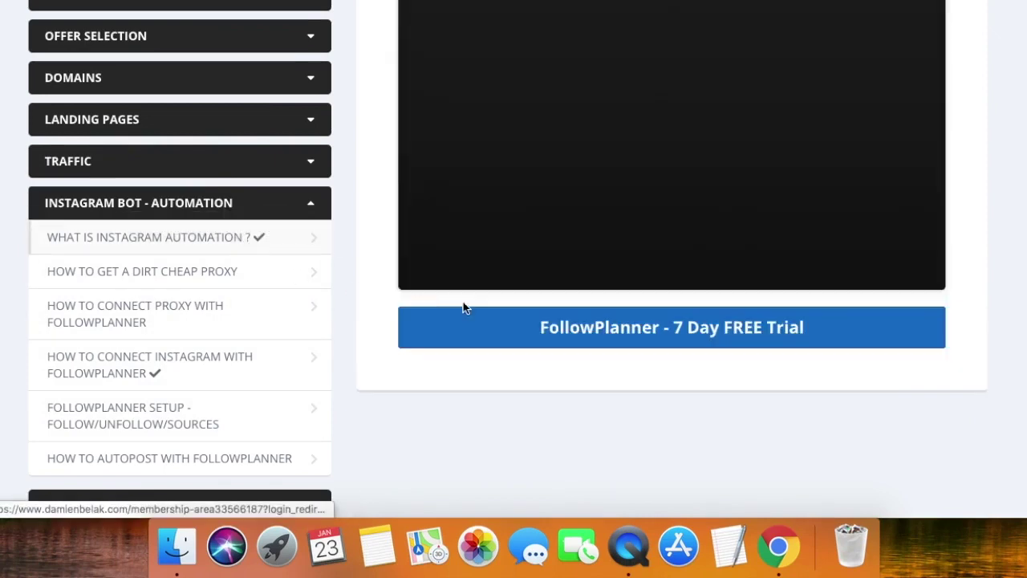
{"action": "scroll", "coordinate": [585, 224], "scroll_direction": "up", "scroll_amount": 2}
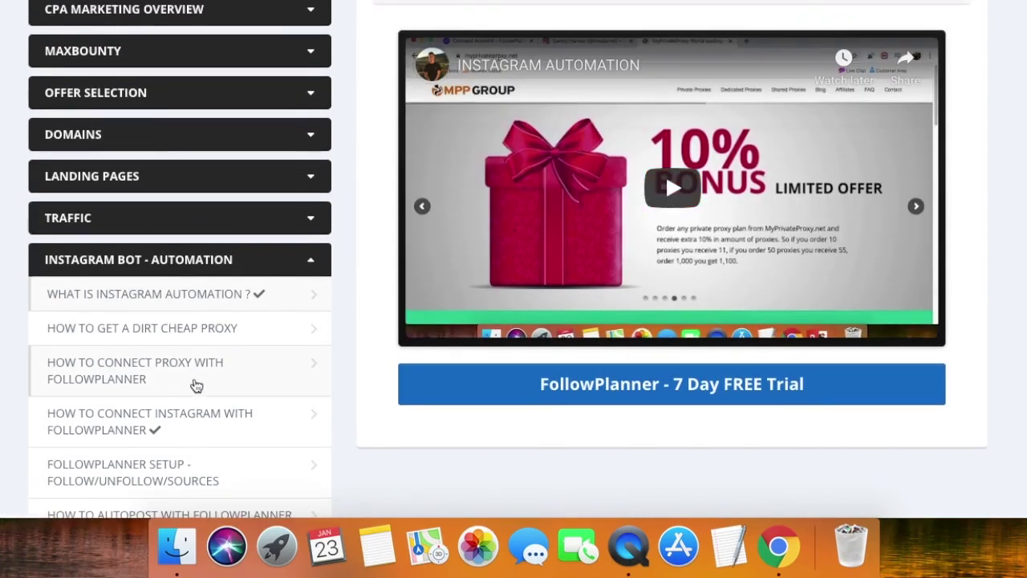
{"action": "scroll", "coordinate": [240, 395], "scroll_direction": "down", "scroll_amount": 1}
{"action": "left_click", "coordinate": [238, 265]}
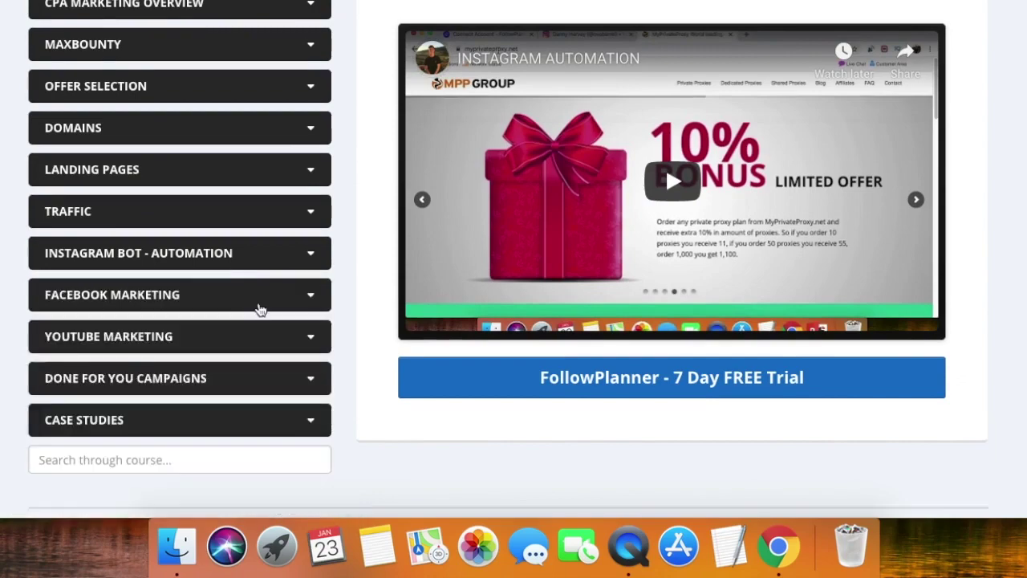
{"action": "scroll", "coordinate": [260, 313], "scroll_direction": "up", "scroll_amount": 5}
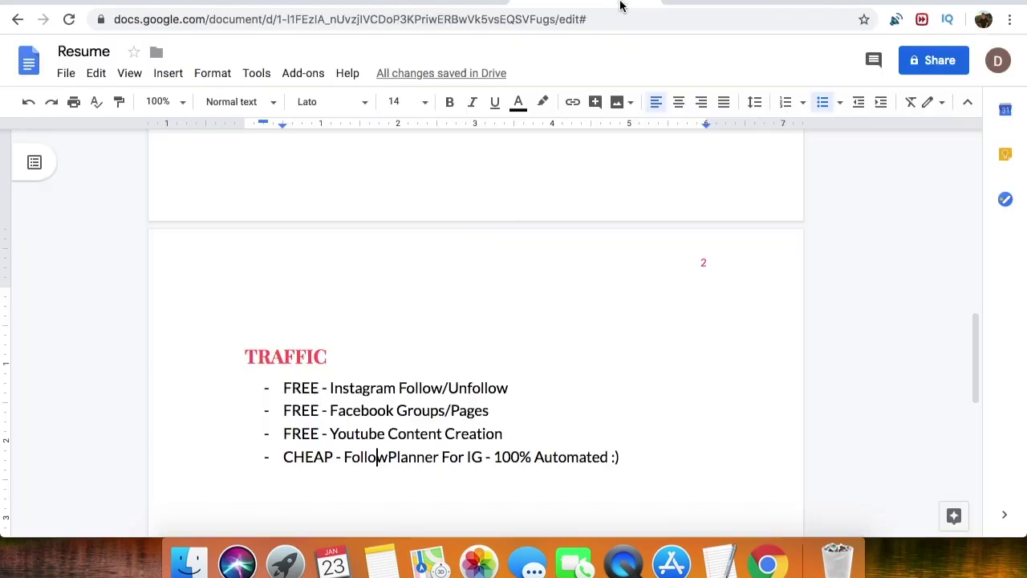
- Switch to the Google Docs outline and select the "FASTEST OPTION TO MAKE 1,000$ With CPA ?" heading to point it out
{"action": "scroll", "coordinate": [512, 212], "scroll_direction": "down", "scroll_amount": 5}
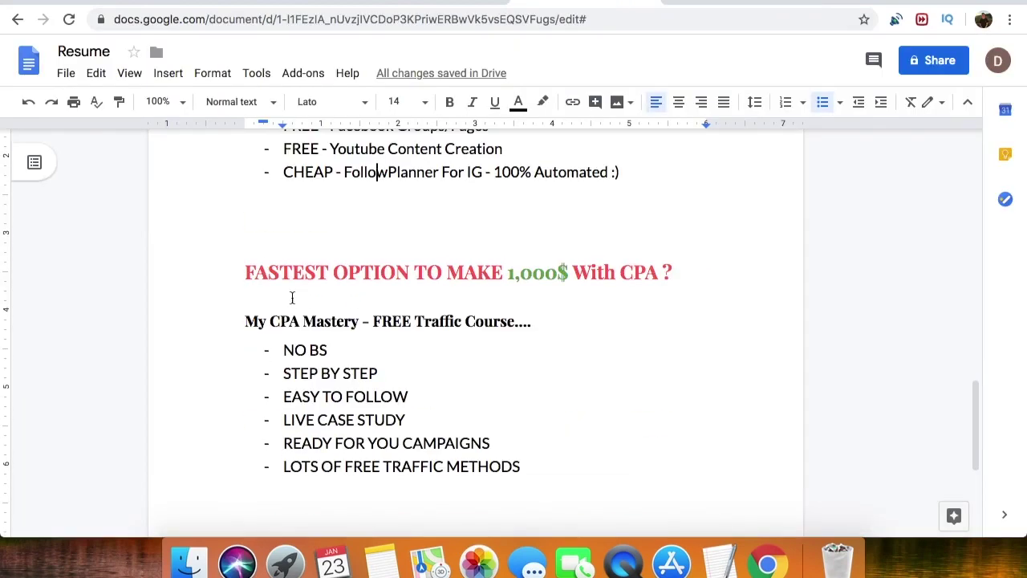
{"action": "left_click_drag", "start_coordinate": [252, 273], "coordinate": [678, 278]}
{"action": "scroll", "coordinate": [487, 309], "scroll_direction": "down", "scroll_amount": 1}
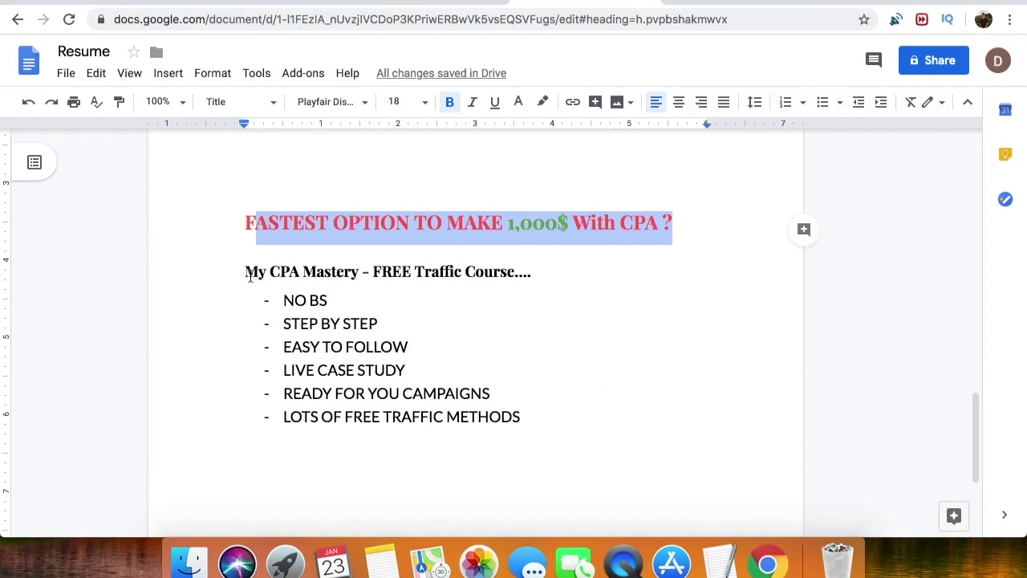
- Point out the "STEP BY STEP" and "LIVE CASE STUDY" bullets by selecting each one, showing the course page in between
{"action": "left_click_drag", "start_coordinate": [328, 301], "coordinate": [377, 324]}
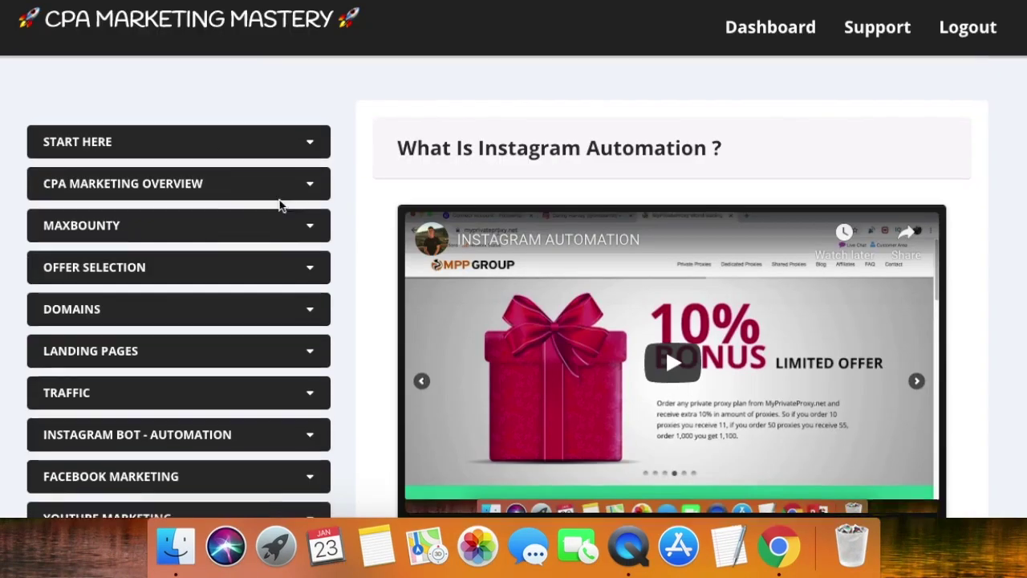
{"action": "scroll", "coordinate": [283, 204], "scroll_direction": "down", "scroll_amount": 2}
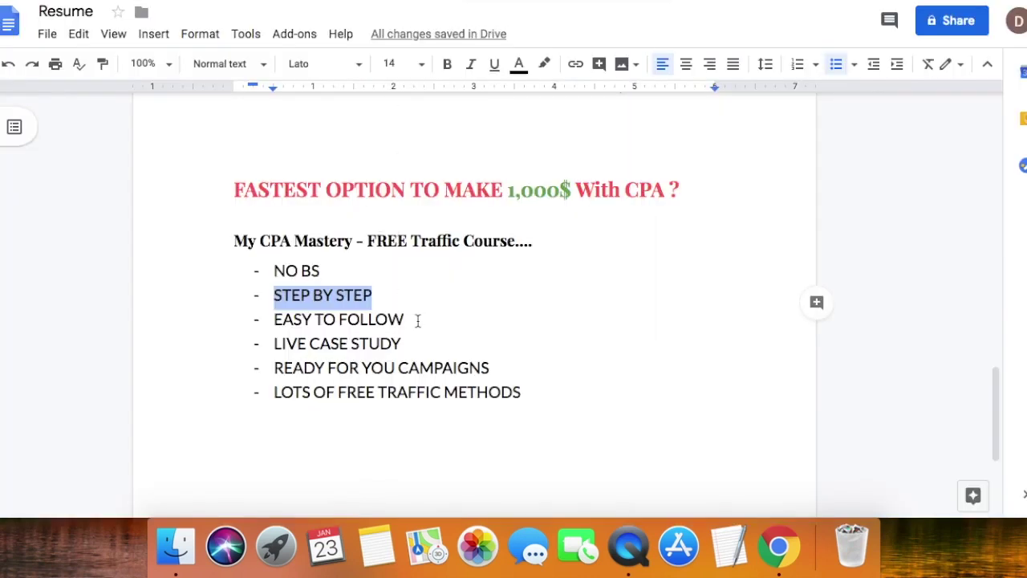
{"action": "left_click_drag", "start_coordinate": [414, 323], "coordinate": [282, 345]}
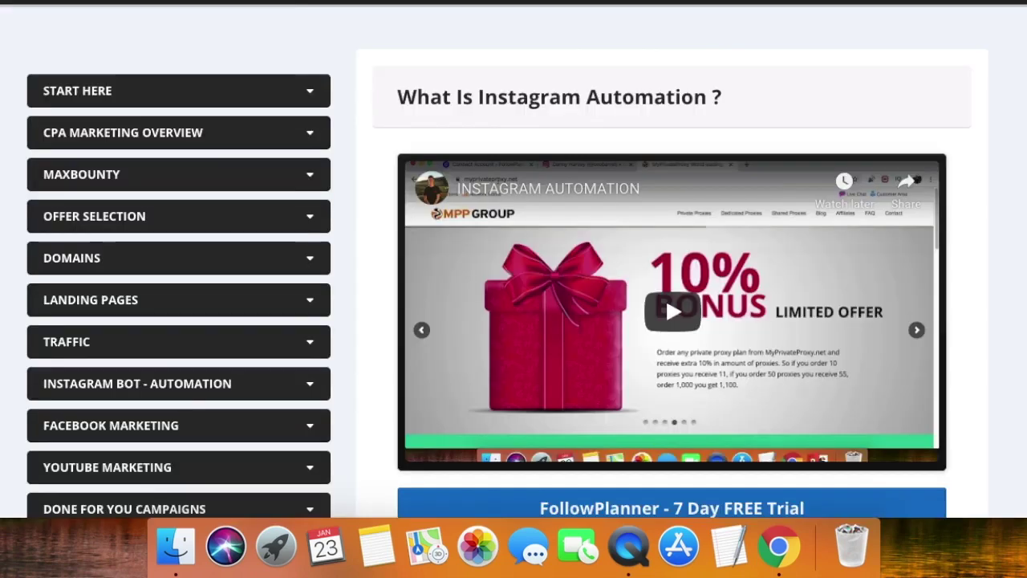
- Switch to the course page and expand the DONE FOR YOU CAMPAIGNS and CASE STUDIES modules
{"action": "scroll", "coordinate": [278, 289], "scroll_direction": "down", "scroll_amount": 5}
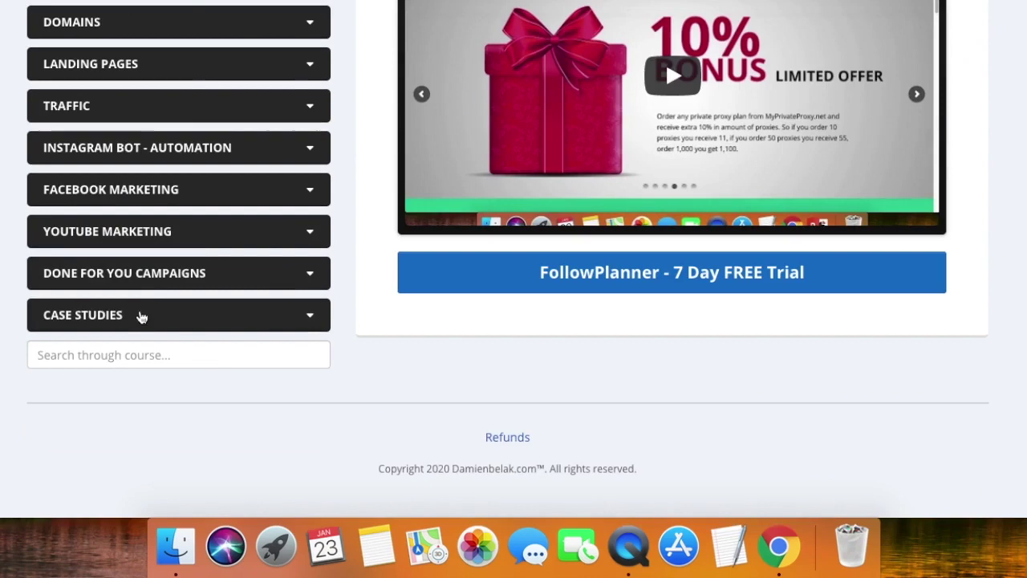
{"action": "left_click", "coordinate": [150, 282]}
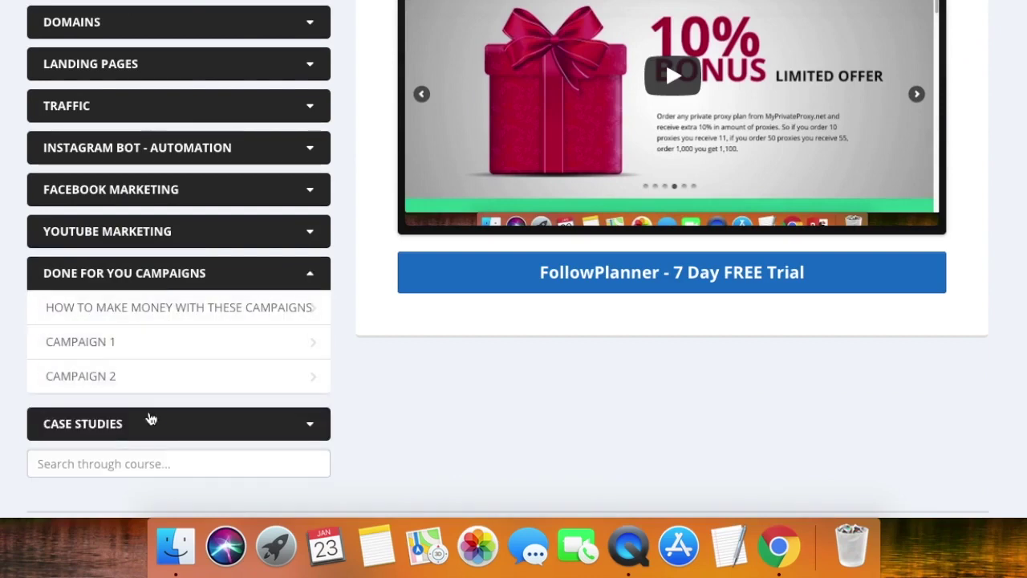
{"action": "left_click", "coordinate": [152, 423]}
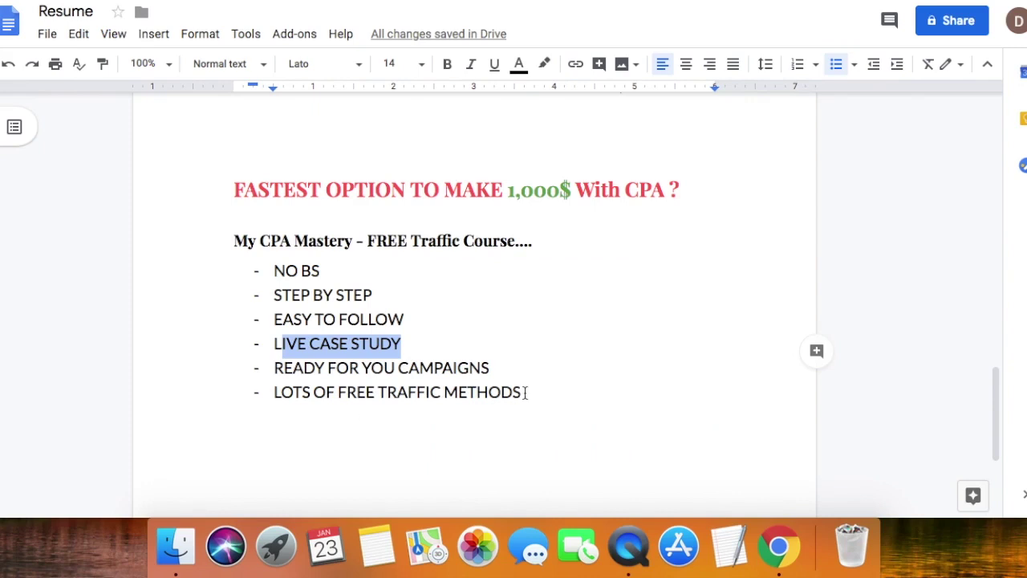
- Point out the "LOTS OF FREE TRAFFIC METHODS" bullet in the outline, revisit the course page, and return to the outline's beginning
{"action": "left_click_drag", "start_coordinate": [525, 393], "coordinate": [294, 397]}
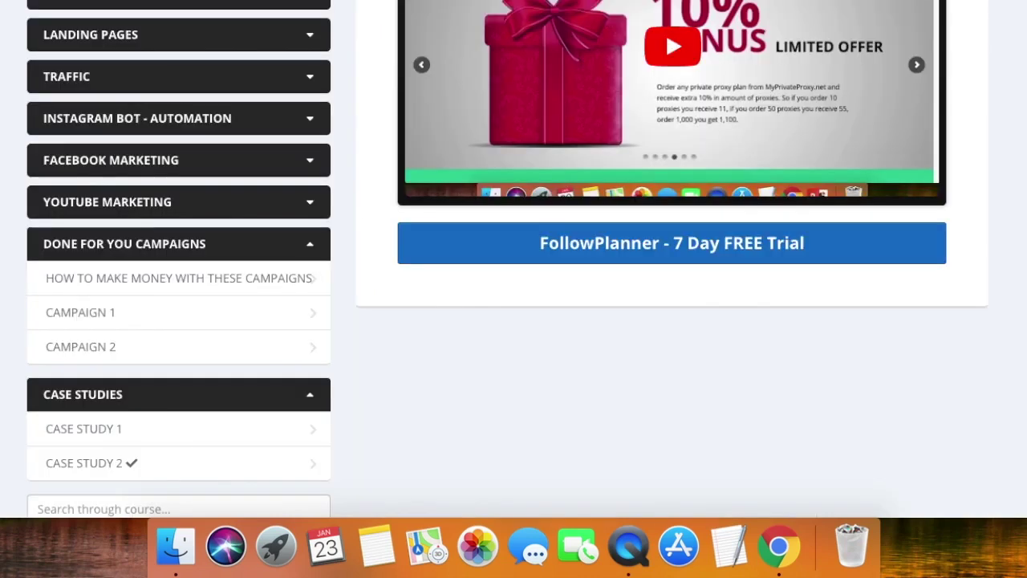
{"action": "scroll", "coordinate": [178, 167], "scroll_direction": "up", "scroll_amount": 1}
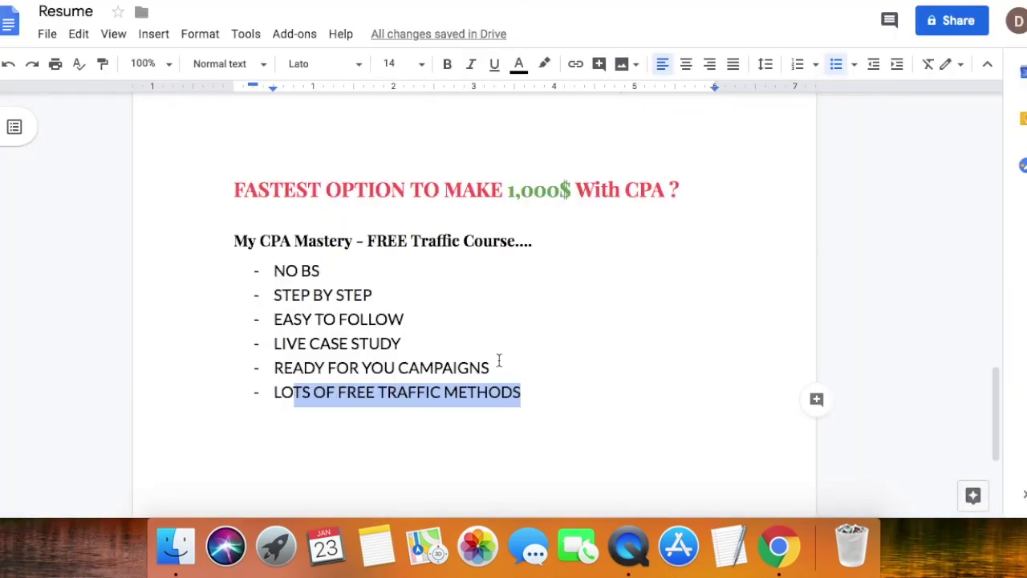
{"action": "scroll", "coordinate": [500, 357], "scroll_direction": "down", "scroll_amount": 10}
{"action": "scroll", "coordinate": [501, 353], "scroll_direction": "up", "scroll_amount": 4}
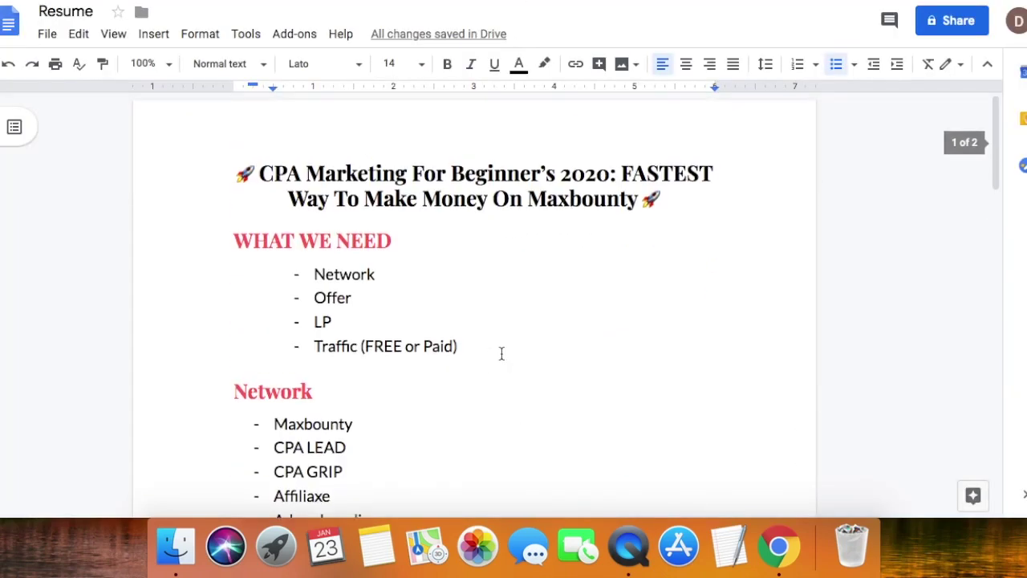